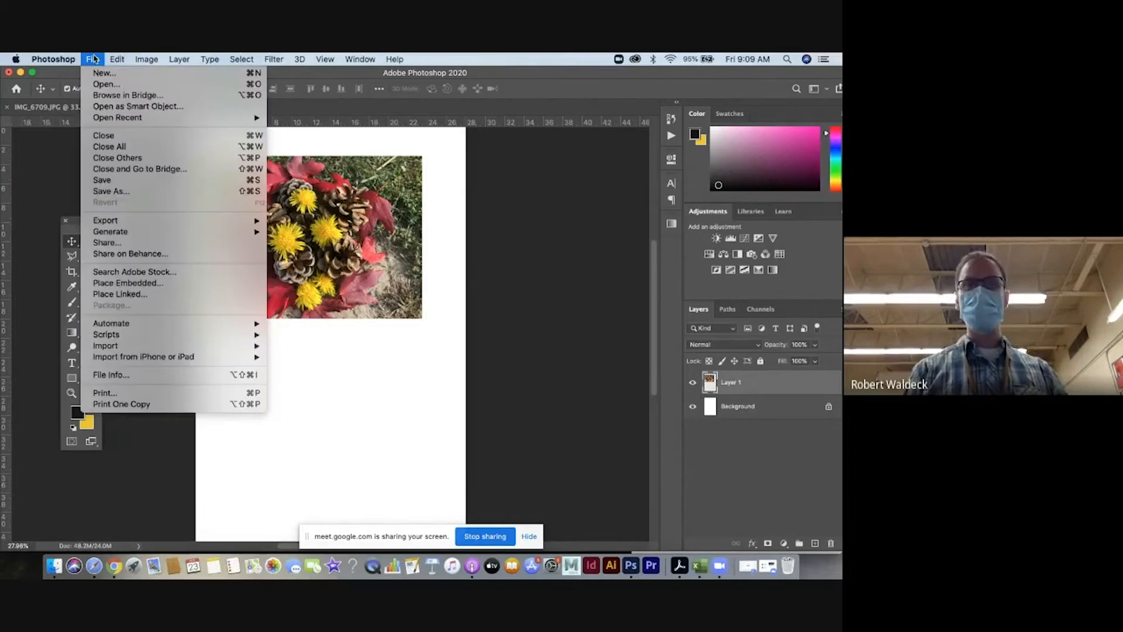
# Check the Tabloid preset among the print presets for a new document, without creating one.
pyautogui.click(94, 76)
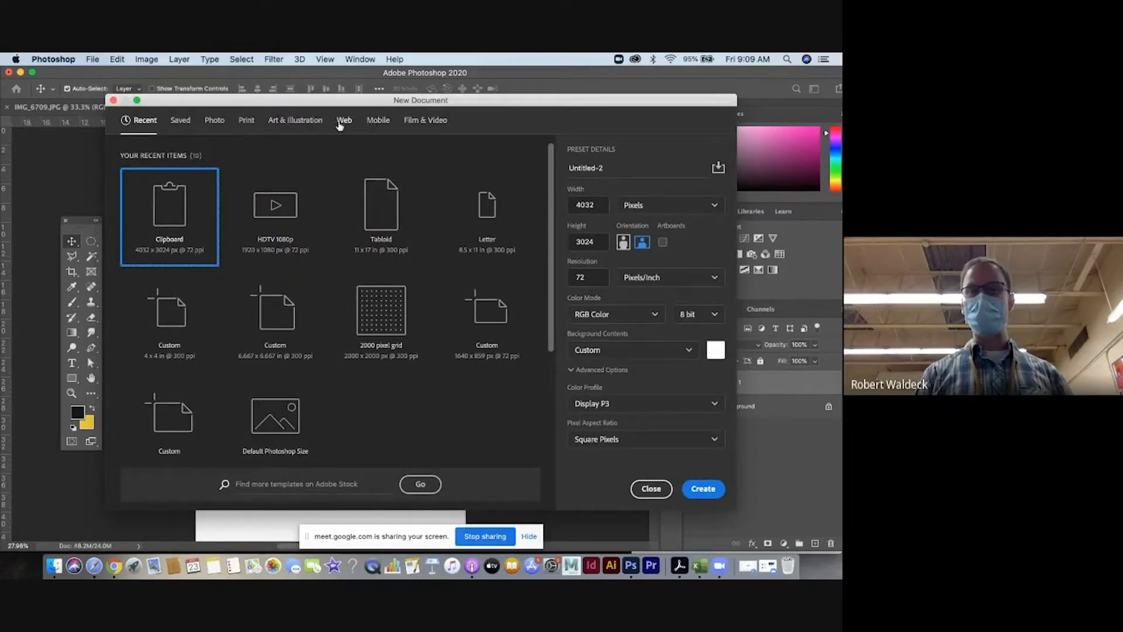
pyautogui.click(245, 121)
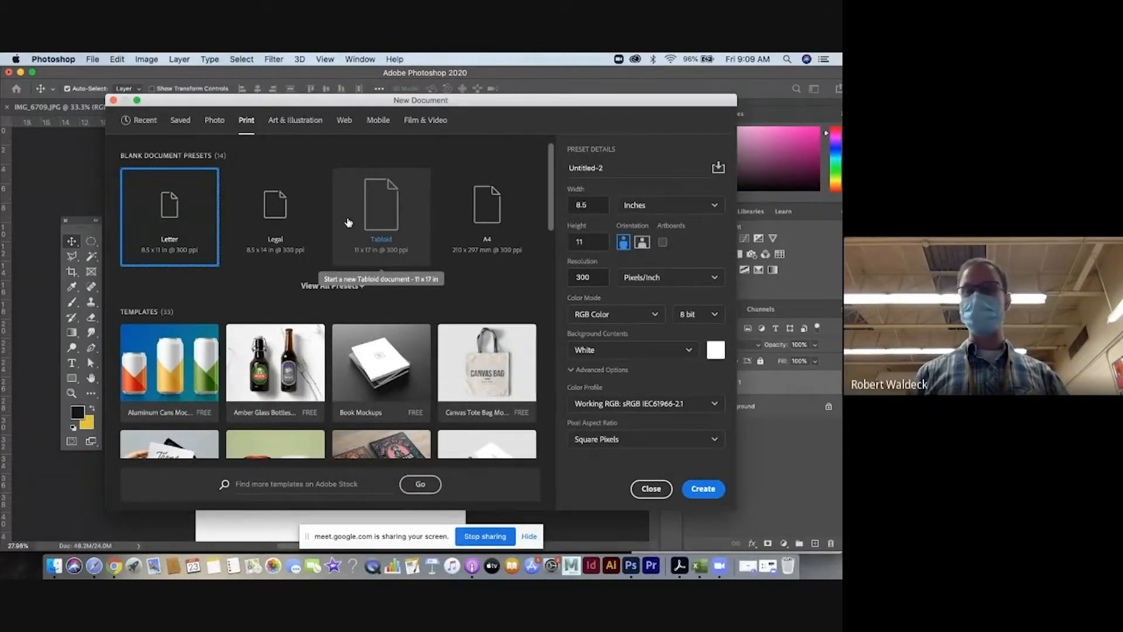
pyautogui.click(368, 220)
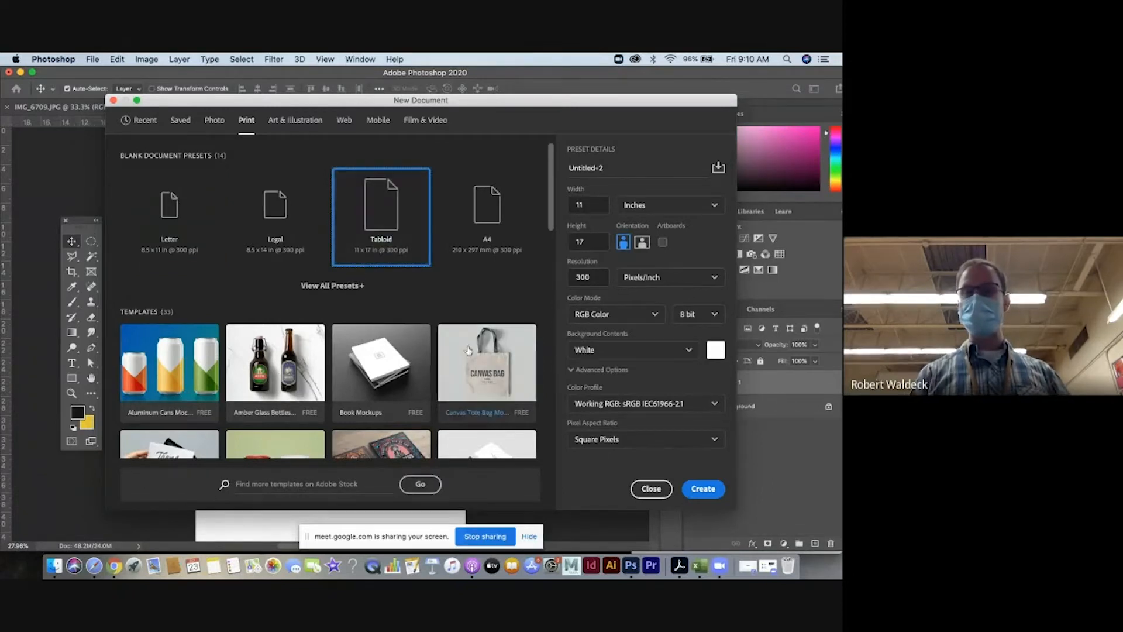
pyautogui.click(651, 489)
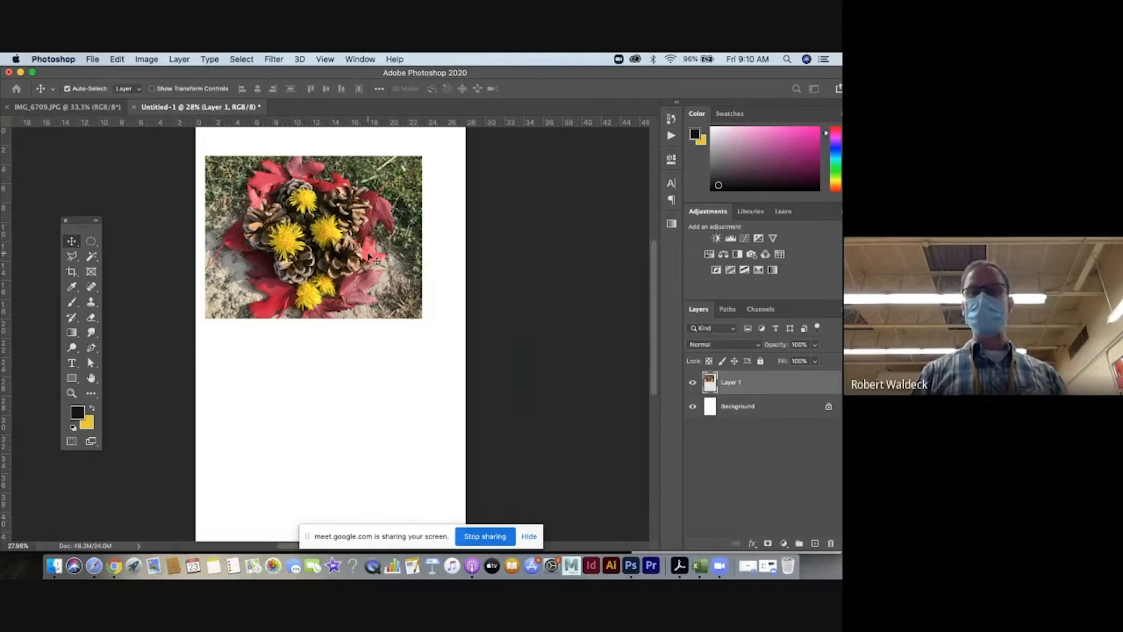
# Show the grid over the canvas and hide it again.
pyautogui.click(333, 61)
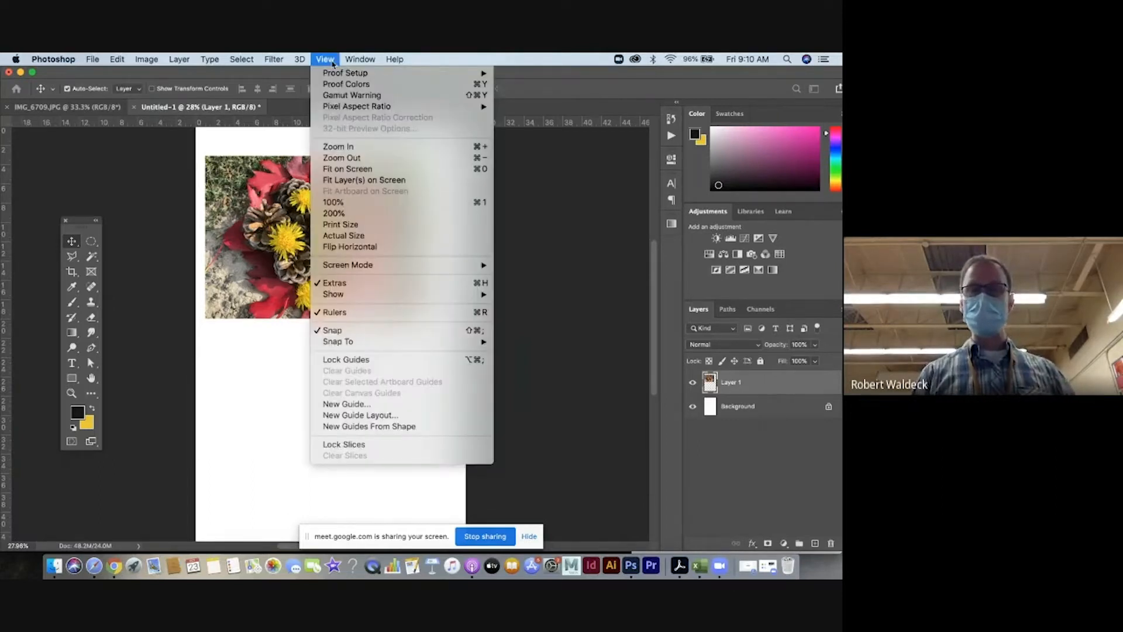
pyautogui.moveTo(340, 300)
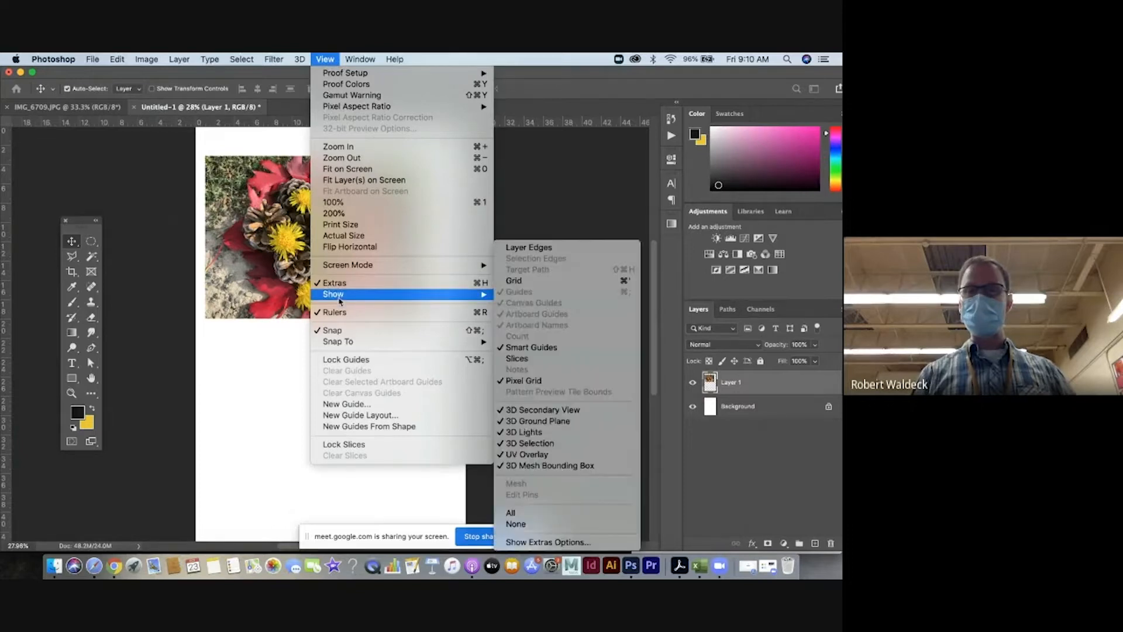
pyautogui.click(516, 283)
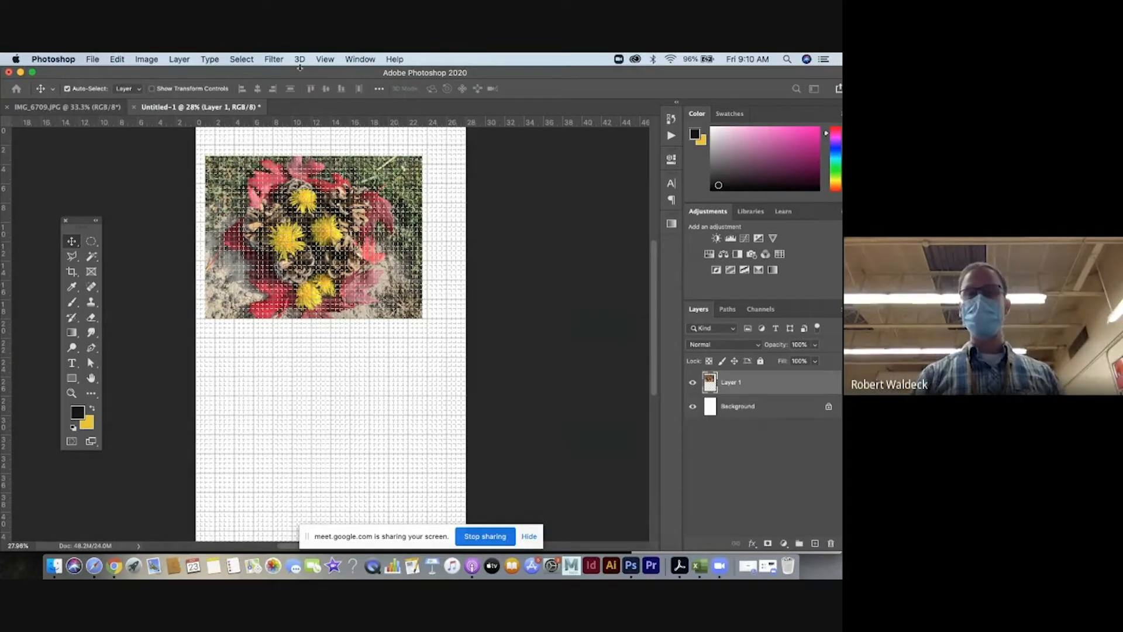
pyautogui.click(325, 59)
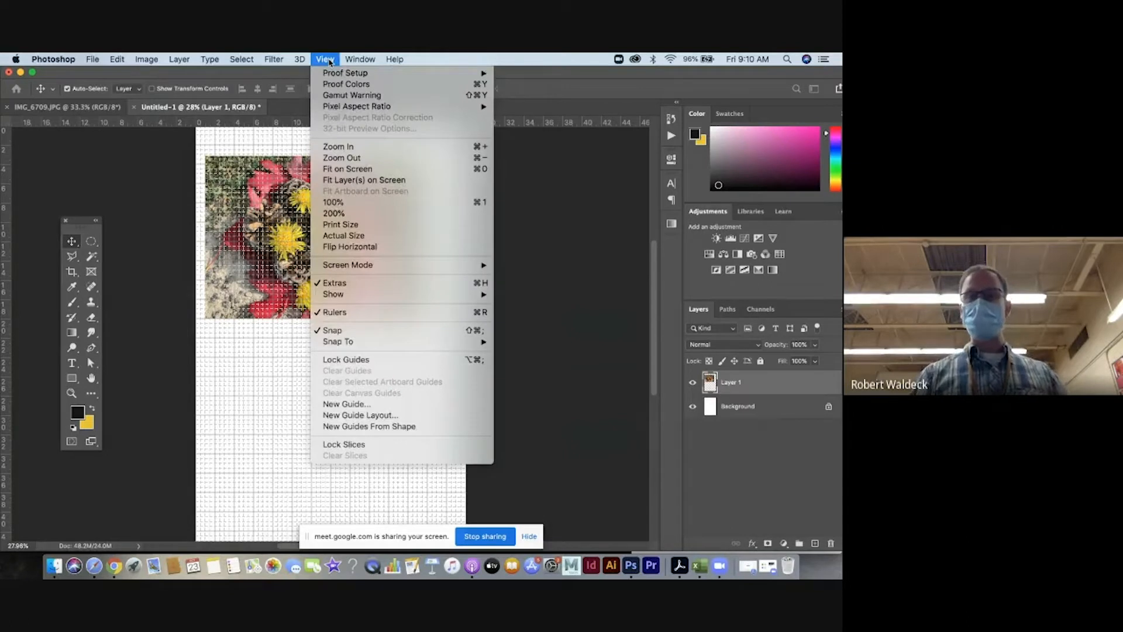
pyautogui.moveTo(326, 296)
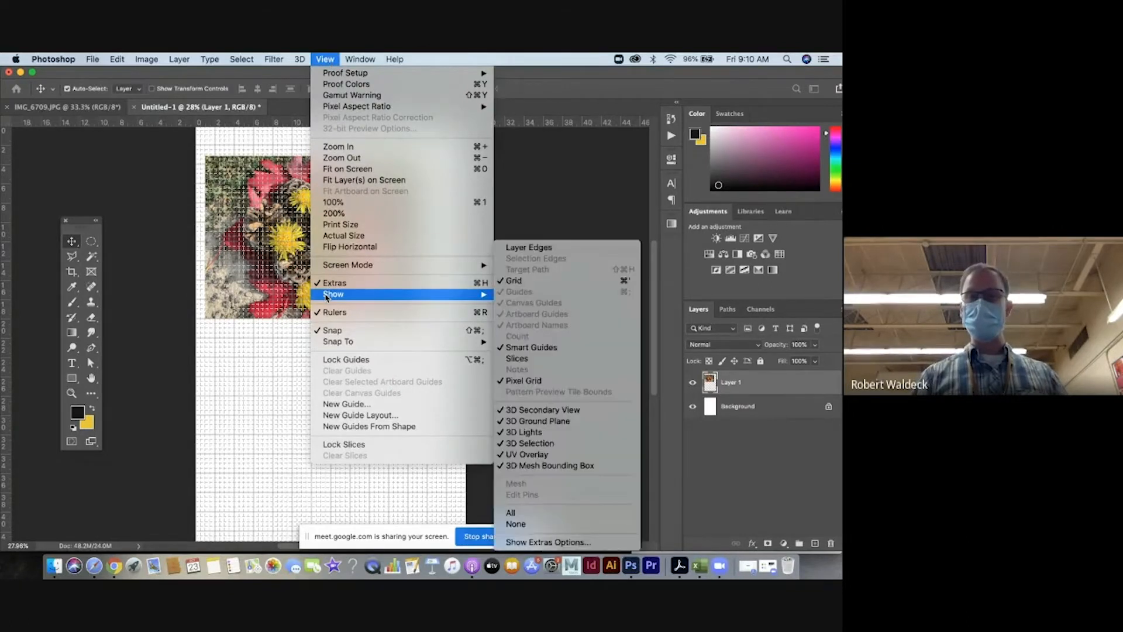
pyautogui.click(515, 282)
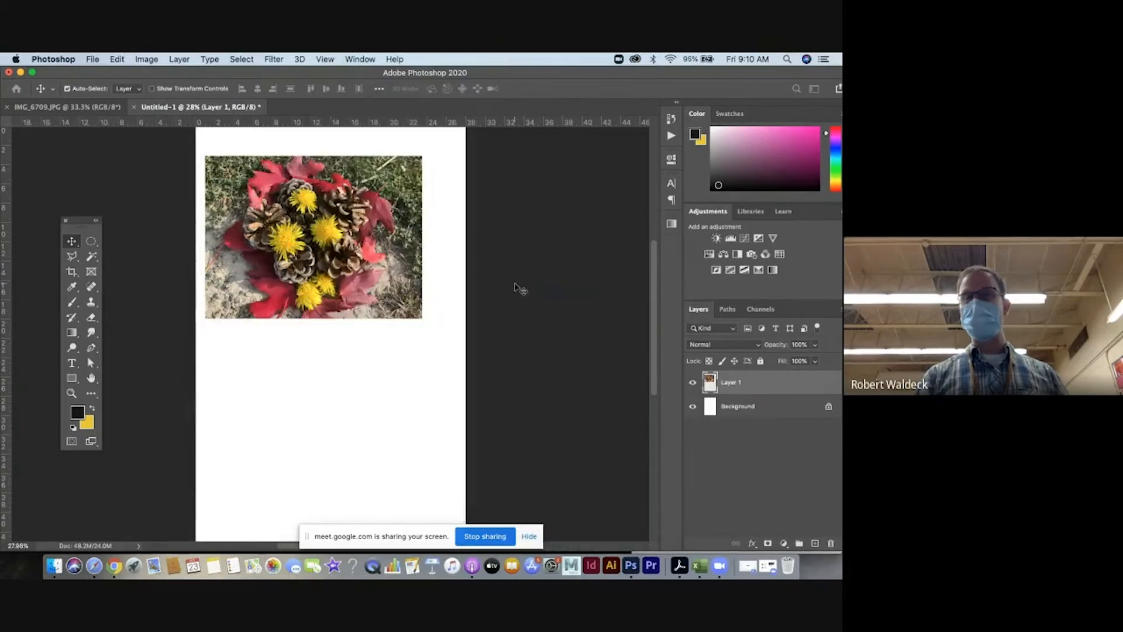
# Hide the rulers around the canvas and show them again.
pyautogui.click(325, 60)
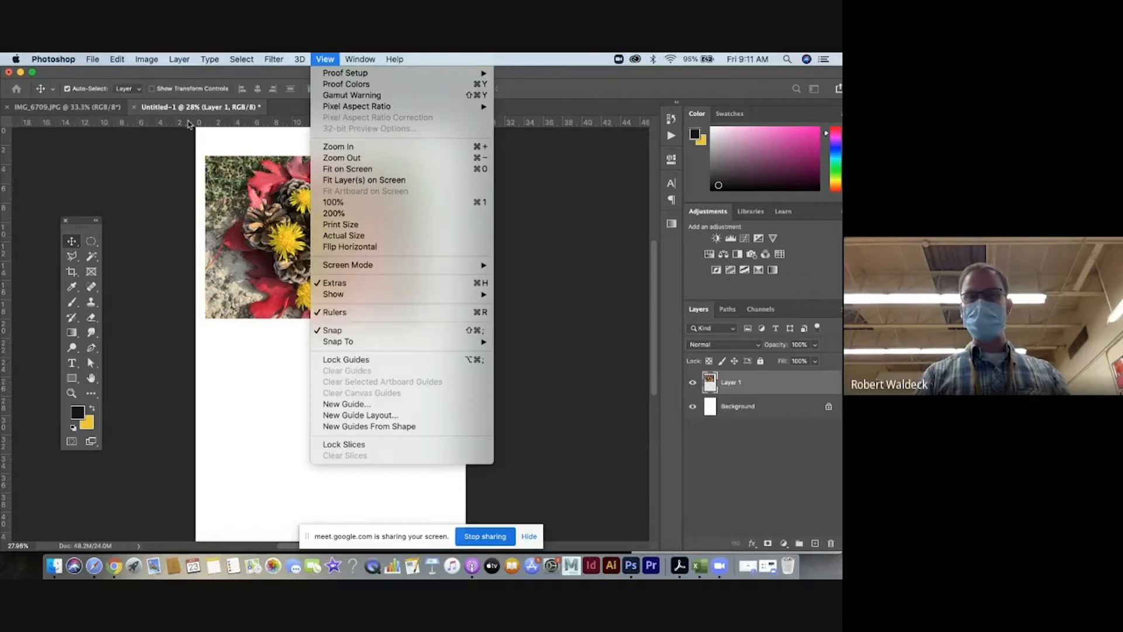
pyautogui.click(337, 315)
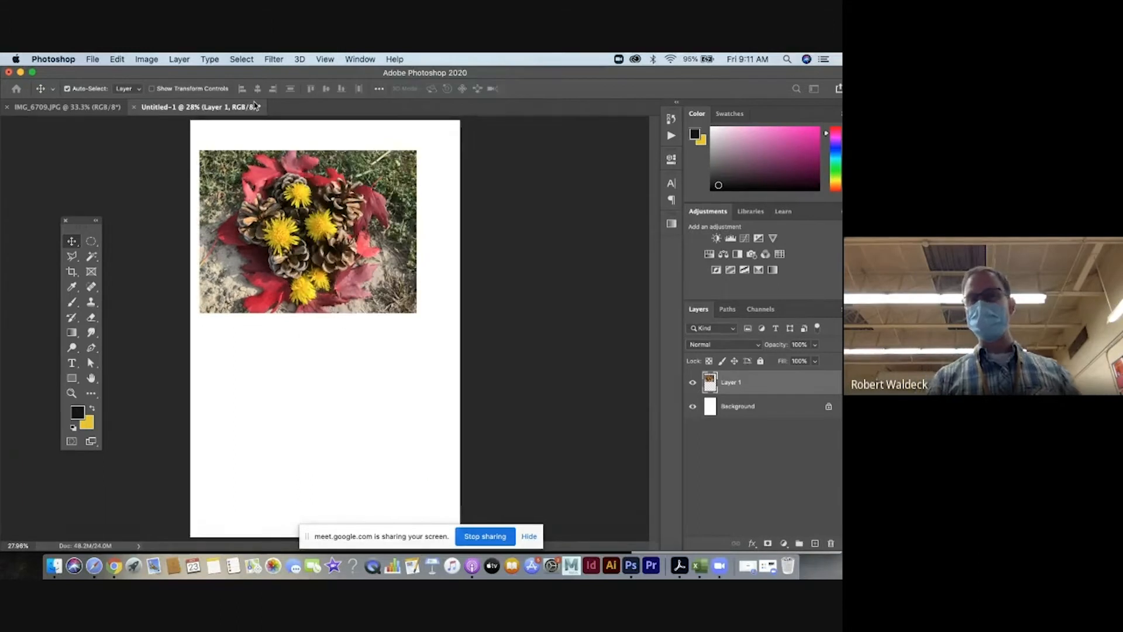
pyautogui.click(276, 60)
pyautogui.moveTo(325, 63)
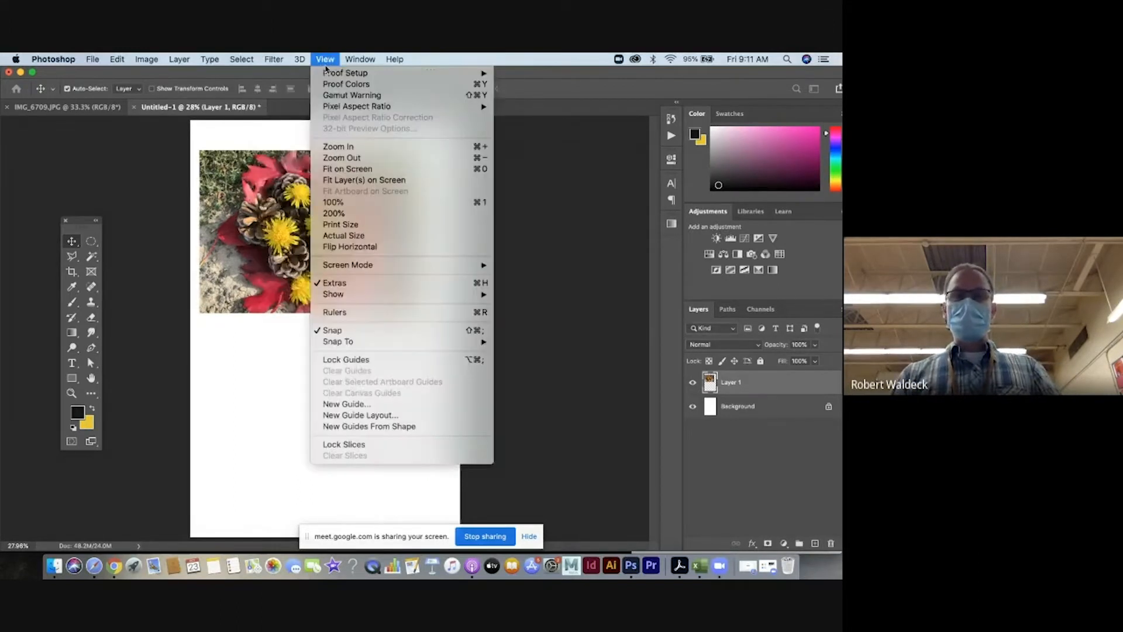
pyautogui.click(317, 313)
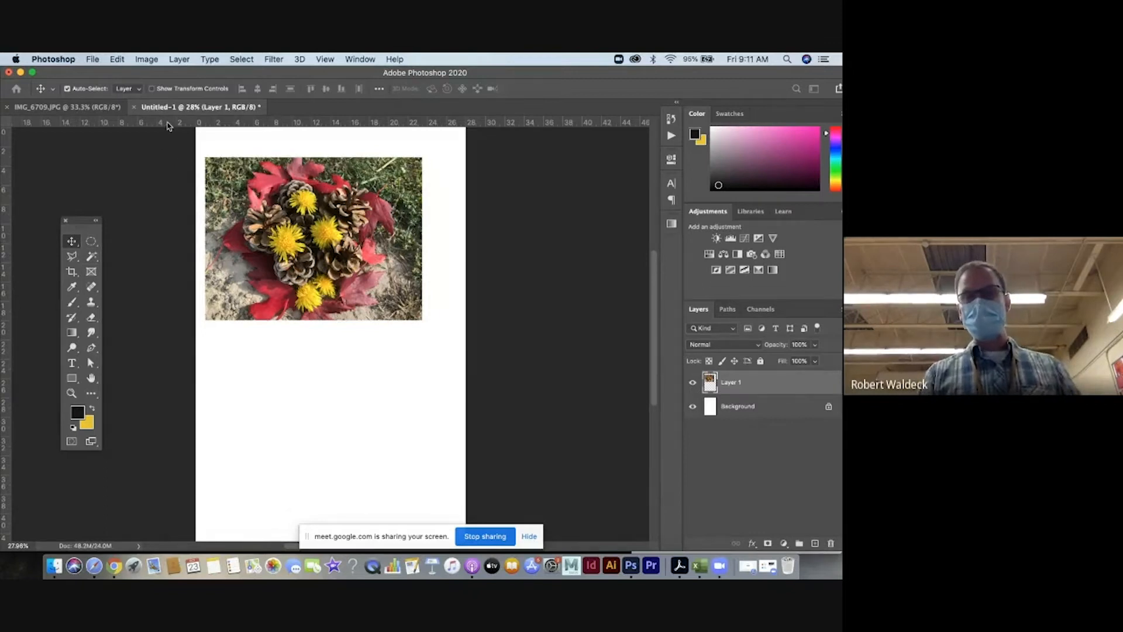
# Place a horizontal guide just above the photo and vertical guides near its left and right edges, the right one at about 24 on the ruler.
pyautogui.moveTo(169, 122); pyautogui.dragTo(169, 149)
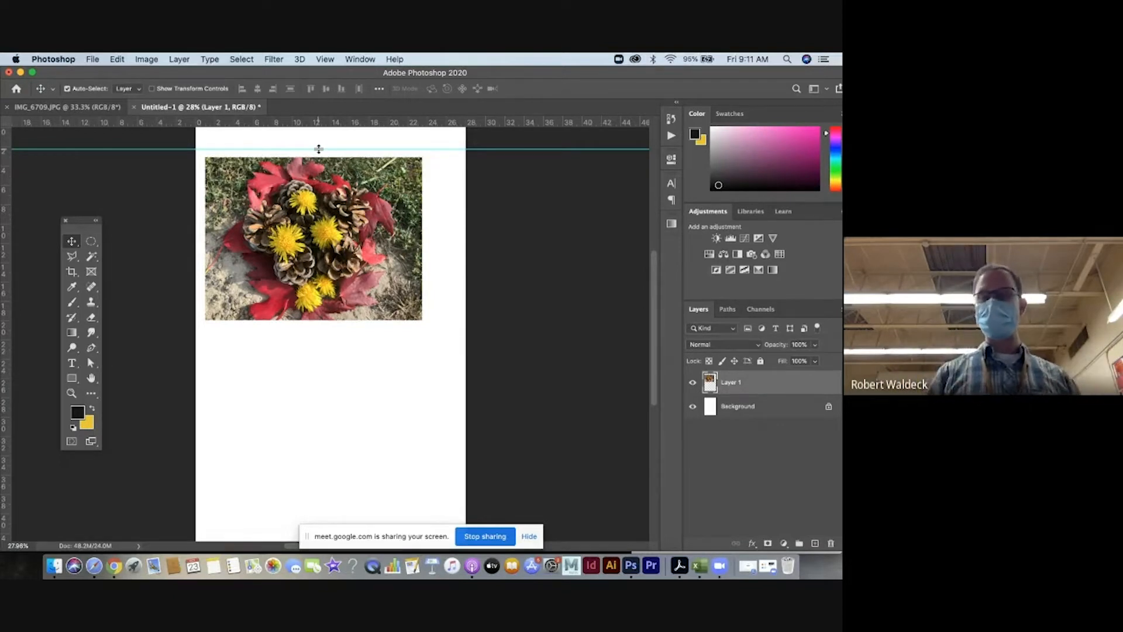
pyautogui.moveTo(9, 188); pyautogui.dragTo(213, 204)
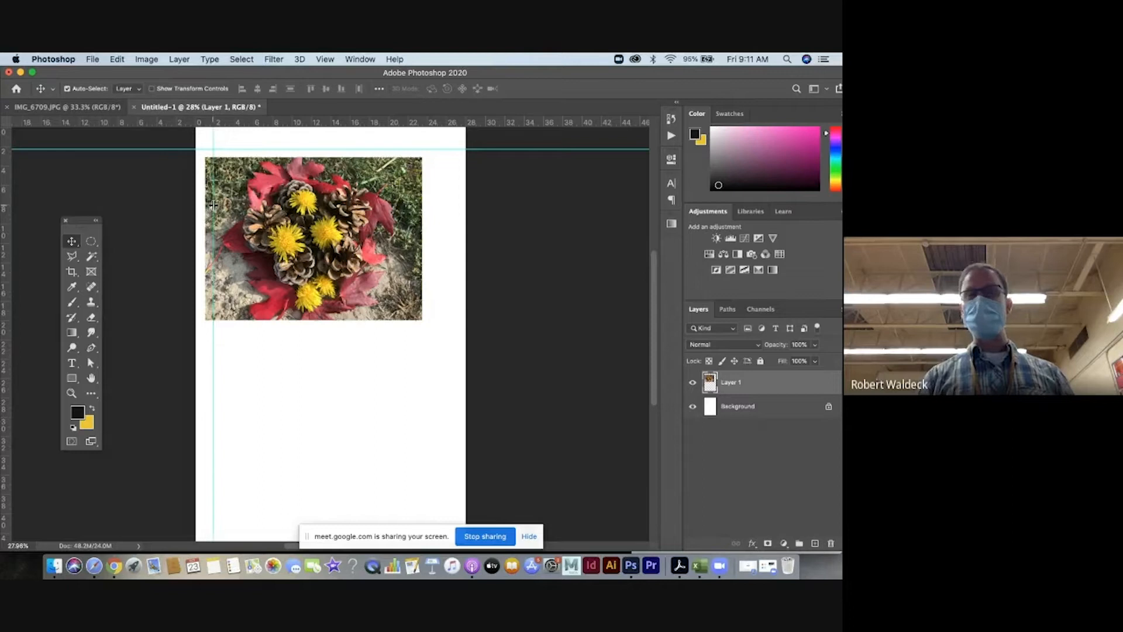
pyautogui.moveTo(7, 237); pyautogui.dragTo(428, 236)
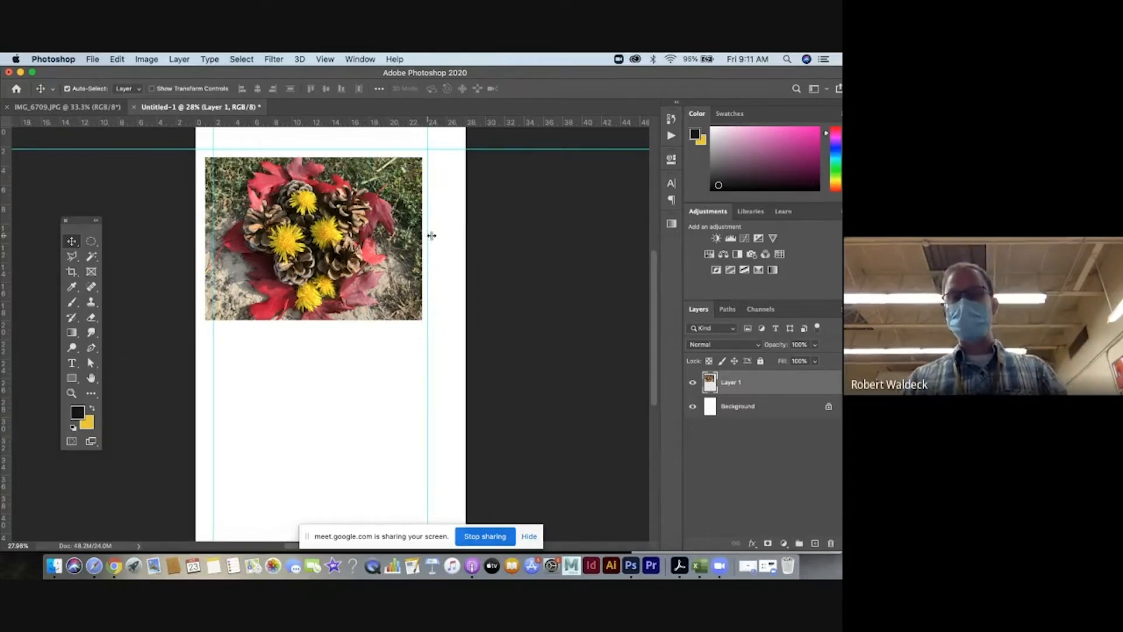
pyautogui.moveTo(429, 234); pyautogui.dragTo(431, 235)
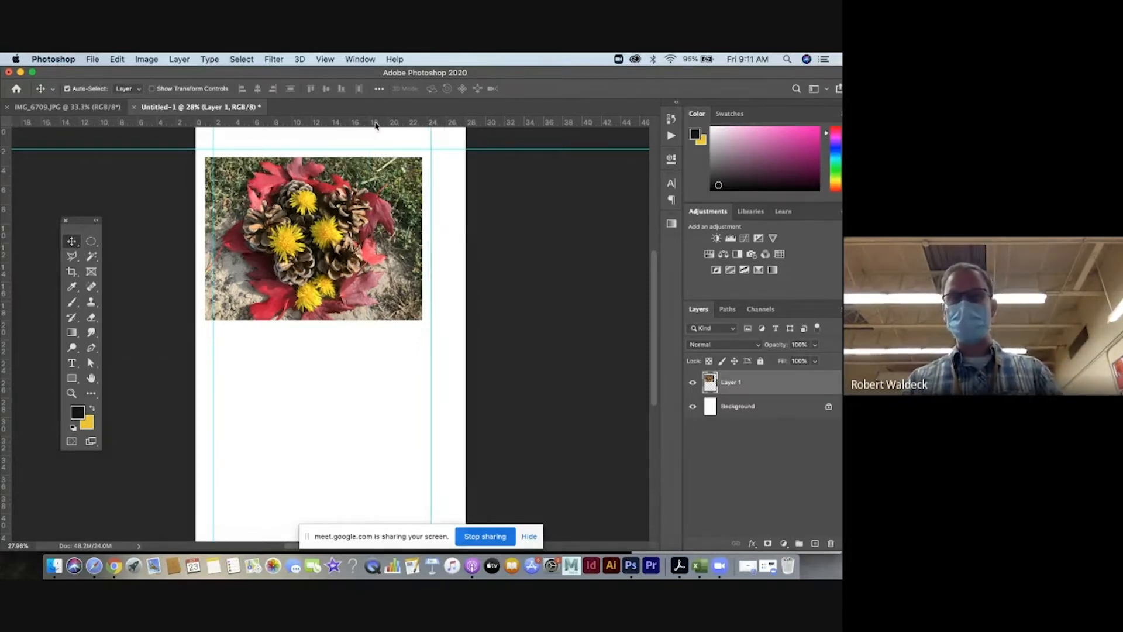
# Replace the upper horizontal guide with a new one slightly higher above the photo.
pyautogui.moveTo(380, 148); pyautogui.dragTo(381, 262)
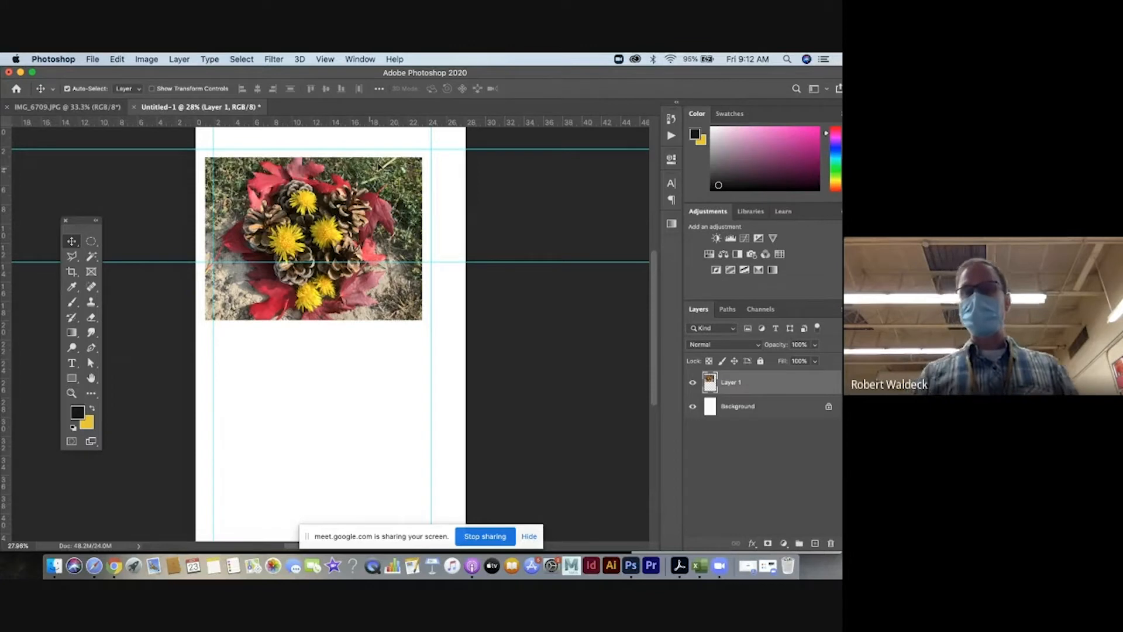
pyautogui.moveTo(467, 148); pyautogui.dragTo(465, 124)
pyautogui.moveTo(457, 262); pyautogui.dragTo(449, 143)
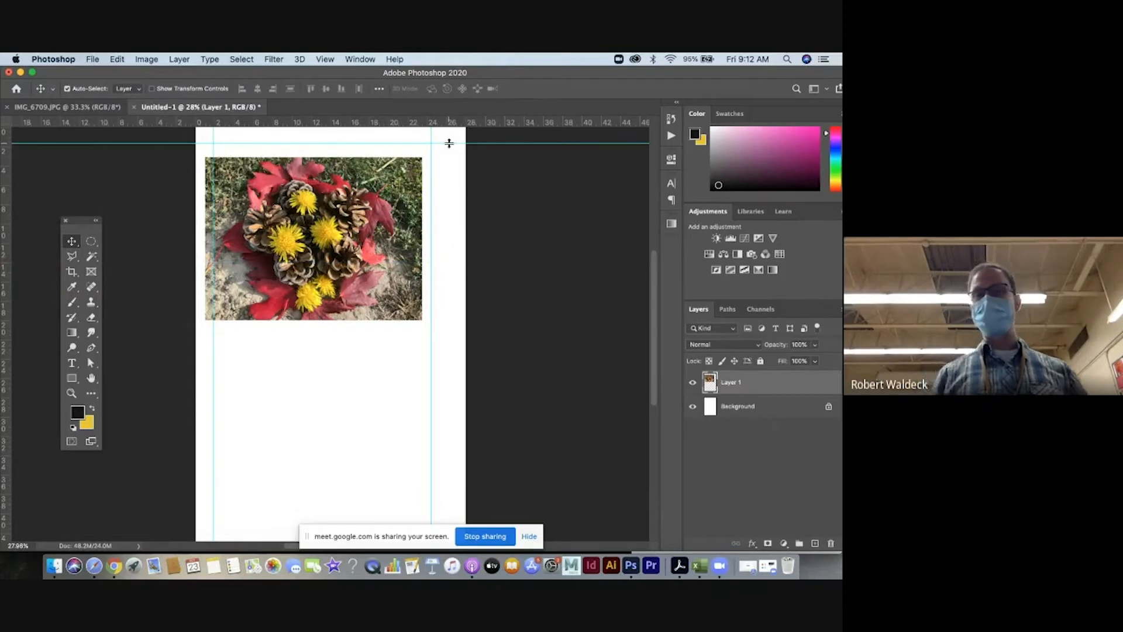
pyautogui.click(325, 60)
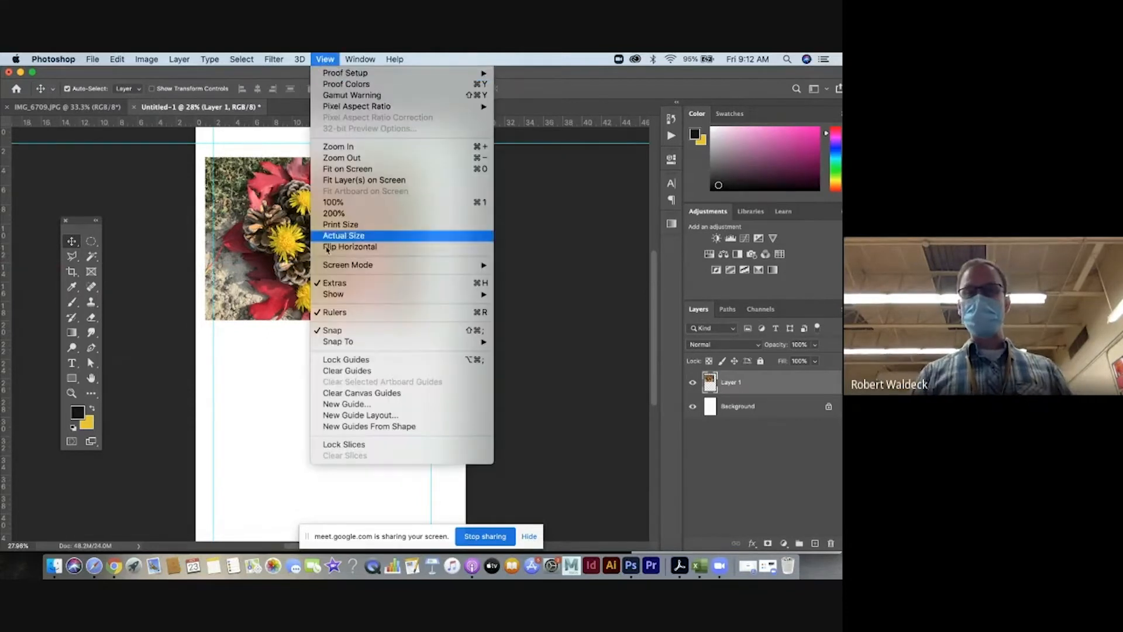
pyautogui.click(80, 234)
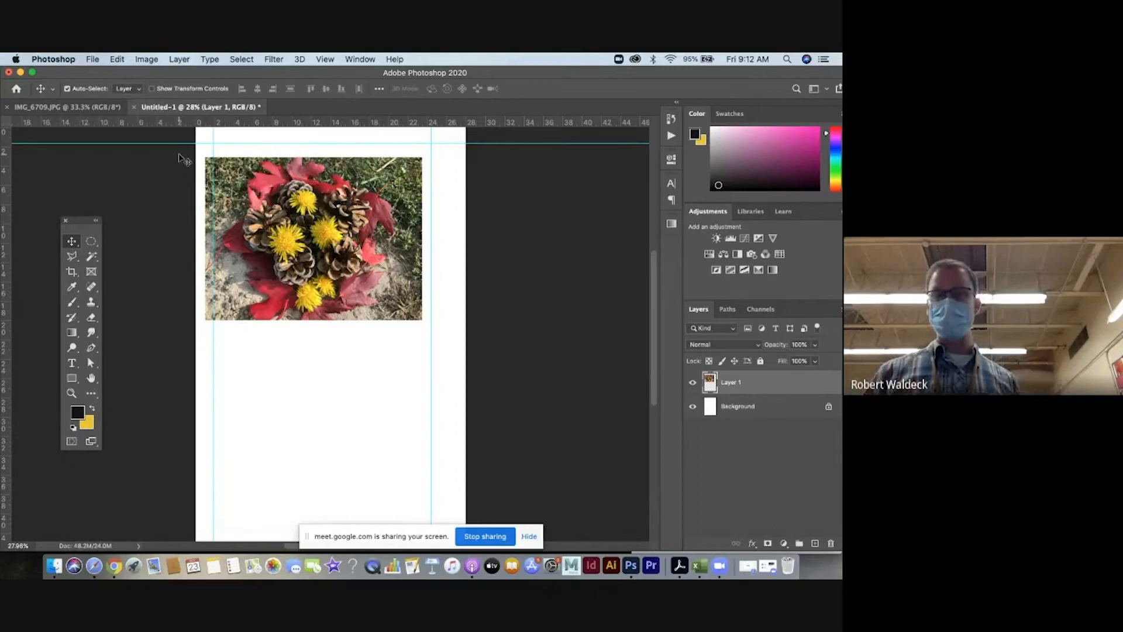
# Align the photo to the top and side guides, and rotate it slightly counterclockwise about its center.
pyautogui.moveTo(372, 281); pyautogui.dragTo(381, 268)
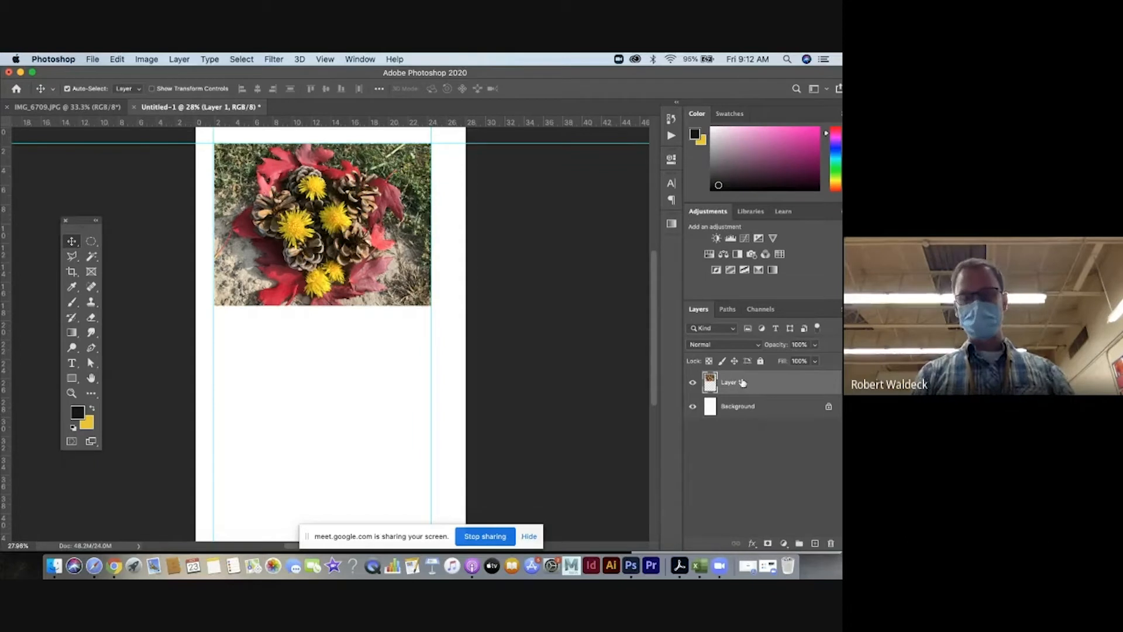
pyautogui.press('super+t')
pyautogui.moveTo(422, 322); pyautogui.dragTo(440, 304)
pyautogui.moveTo(402, 267); pyautogui.dragTo(396, 275)
pyautogui.press('Return')
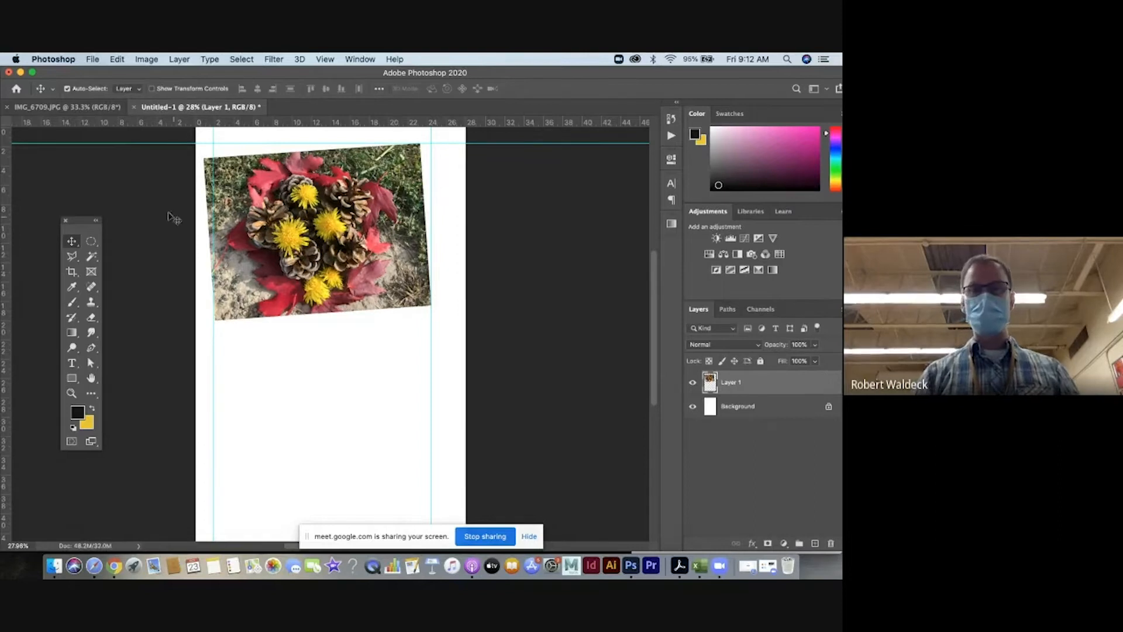
# Remove the horizontal and vertical guides from the canvas.
pyautogui.moveTo(160, 143); pyautogui.dragTo(161, 116)
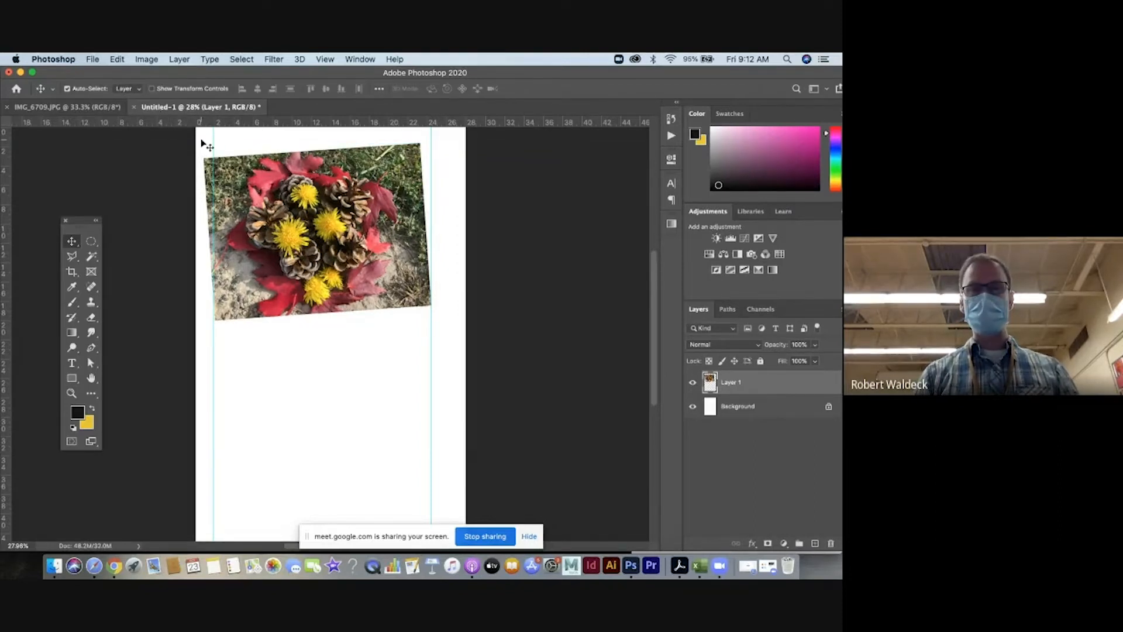
pyautogui.moveTo(213, 140); pyautogui.dragTo(6, 147)
# Add a new layer and outline a diagonal tape-shaped strip across the photo's lower-right corner with the Polygonal Lasso tool.
pyautogui.press('z')
pyautogui.click(339, 213)
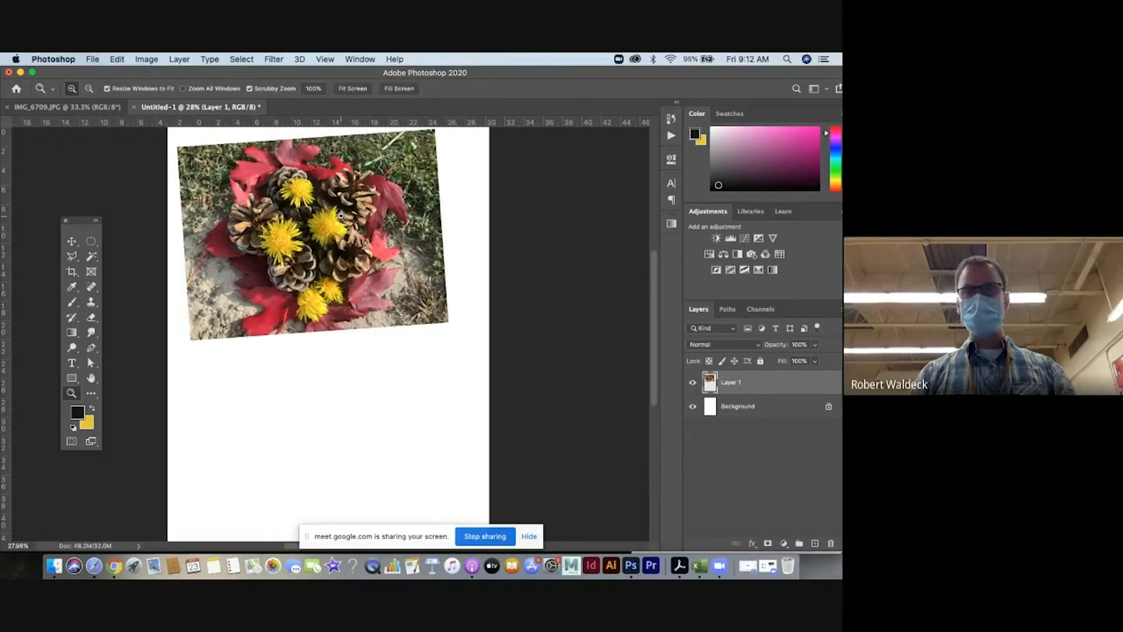
pyautogui.click(341, 221)
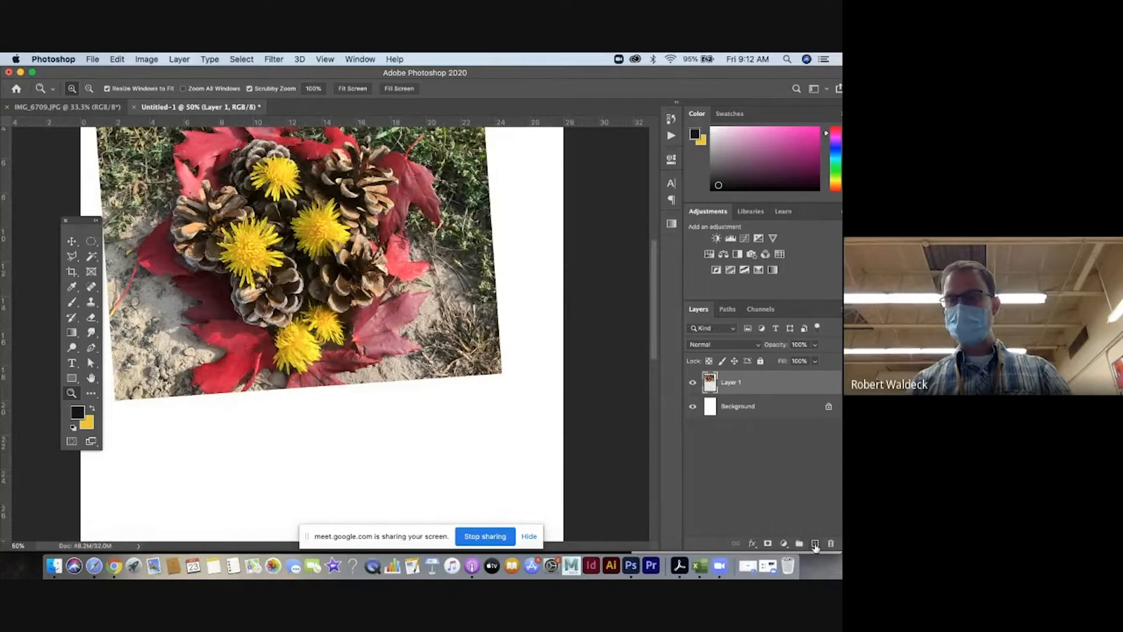
pyautogui.click(815, 543)
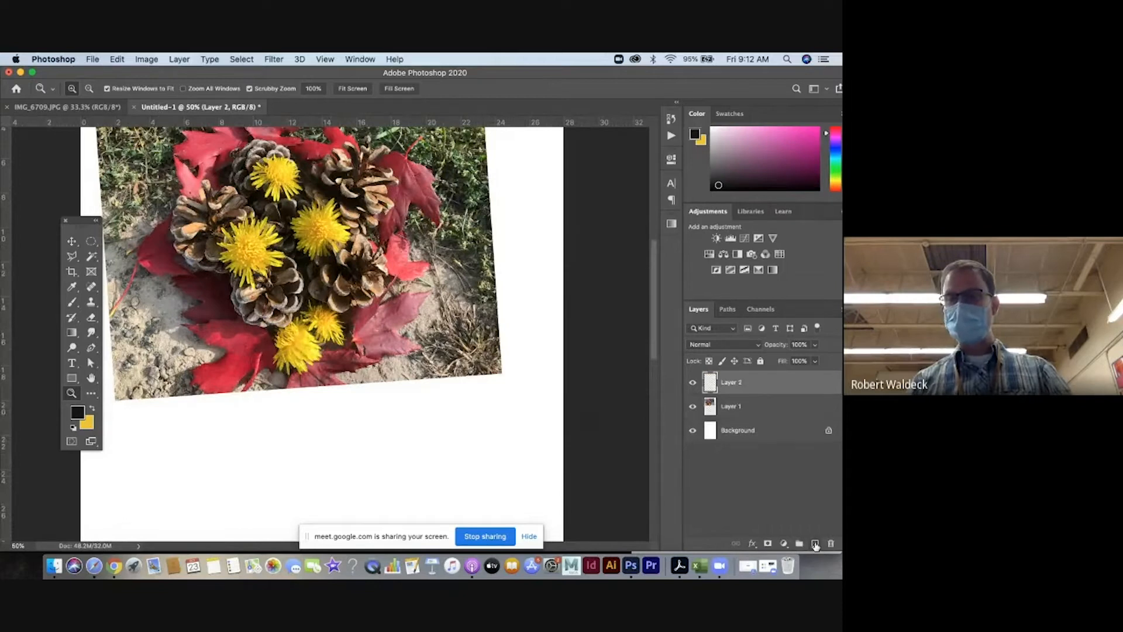
pyautogui.click(71, 256)
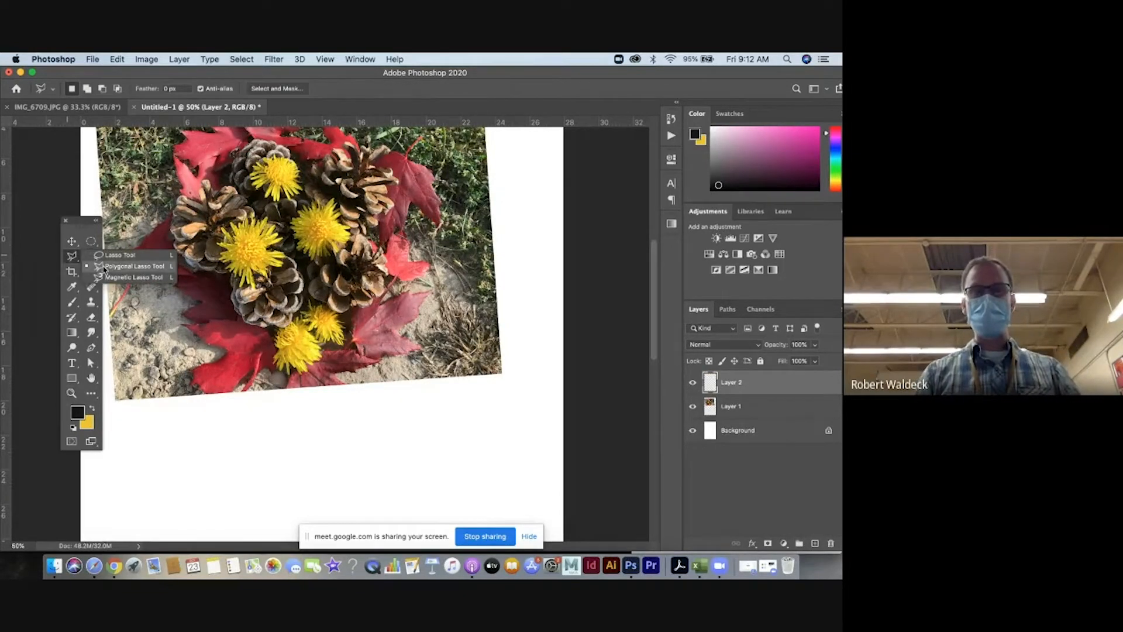
pyautogui.click(126, 266)
pyautogui.click(439, 393)
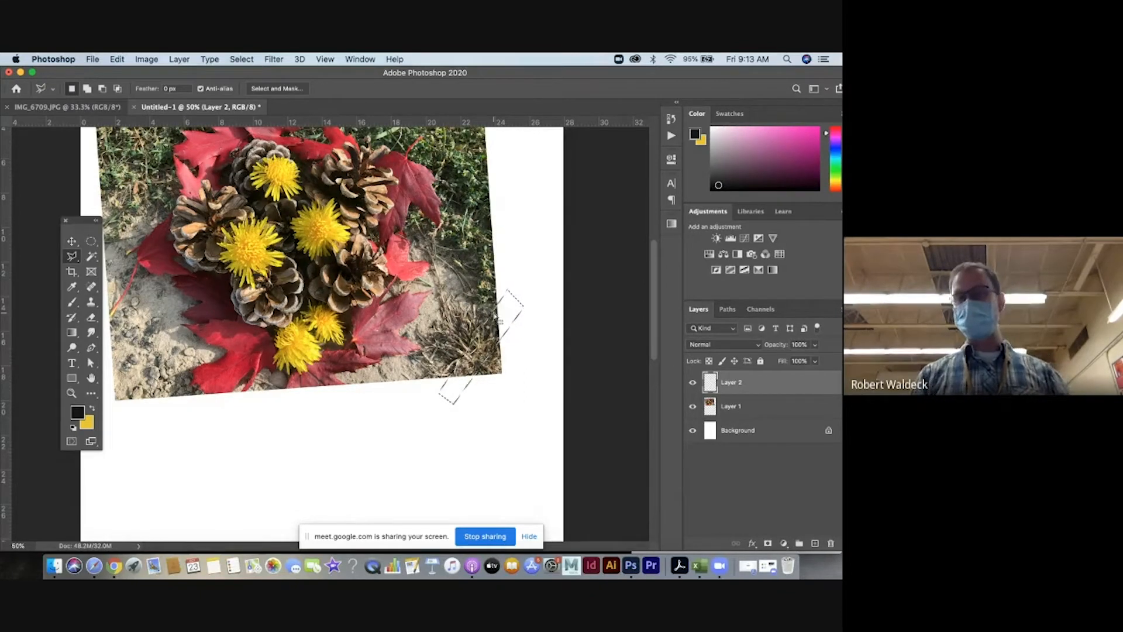
# Swap the foreground and background colors and set the foreground to pale yellow f2e39b.
pyautogui.click(92, 408)
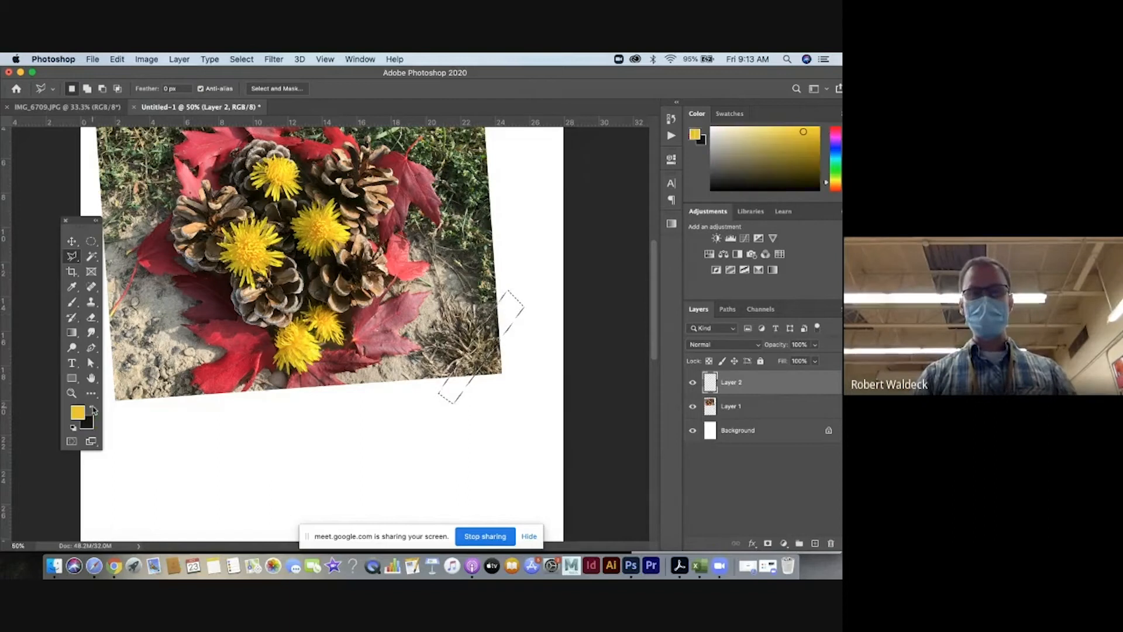
pyautogui.click(78, 413)
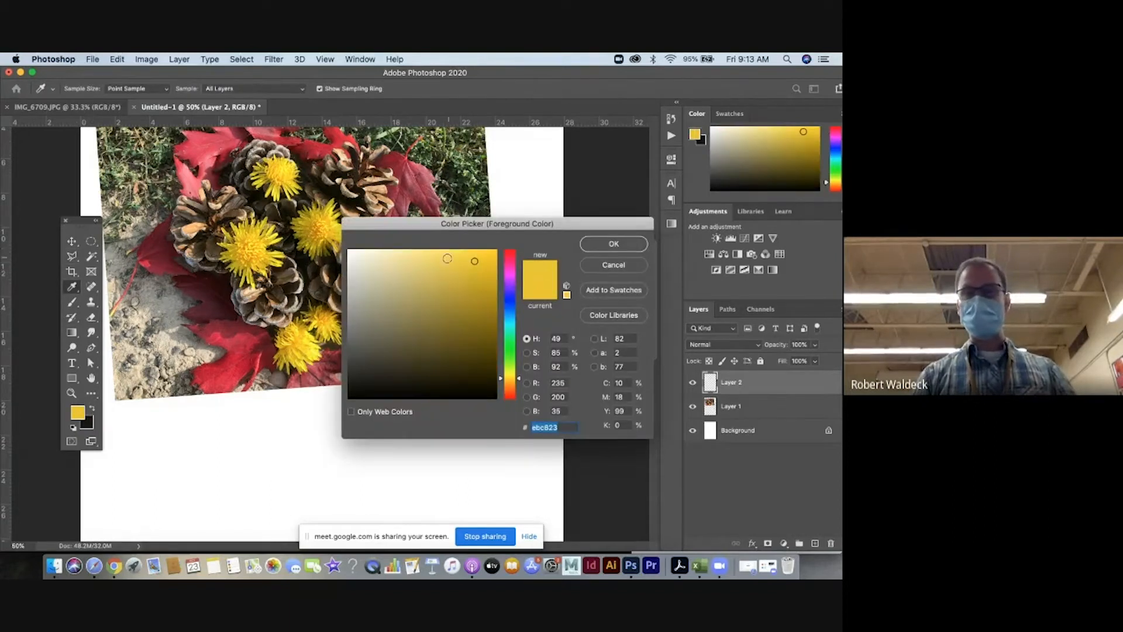
pyautogui.click(408, 258)
pyautogui.click(401, 256)
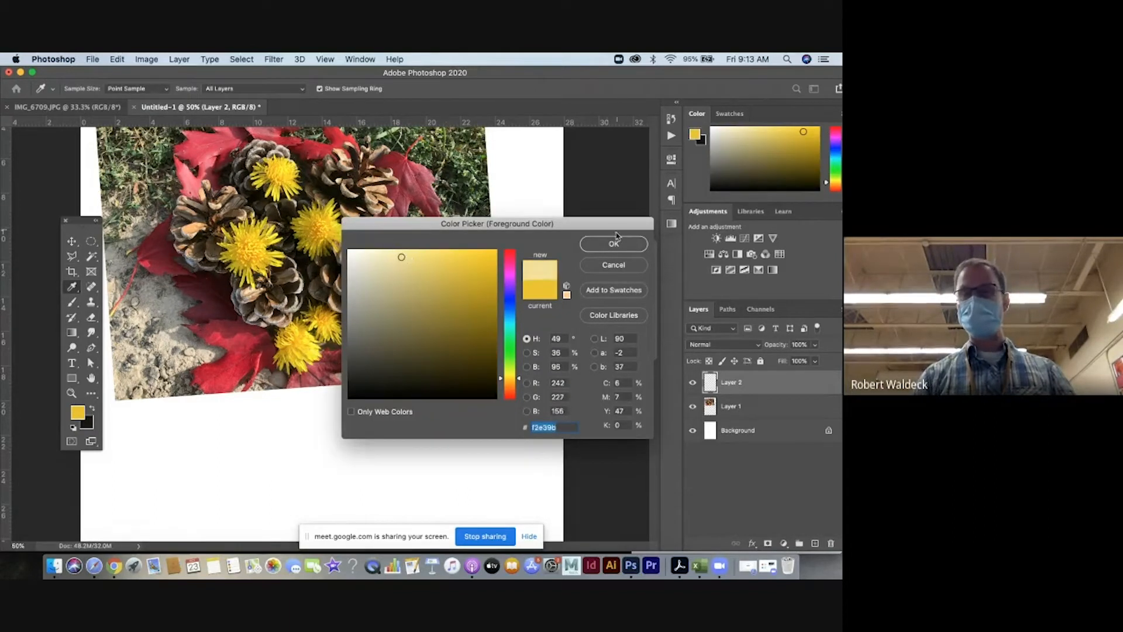
pyautogui.click(614, 244)
# Fill the tape-shaped selection with the pale yellow foreground using the Paint Bucket, deselect it, and toggle Layer 2's visibility to compare.
pyautogui.click(71, 333)
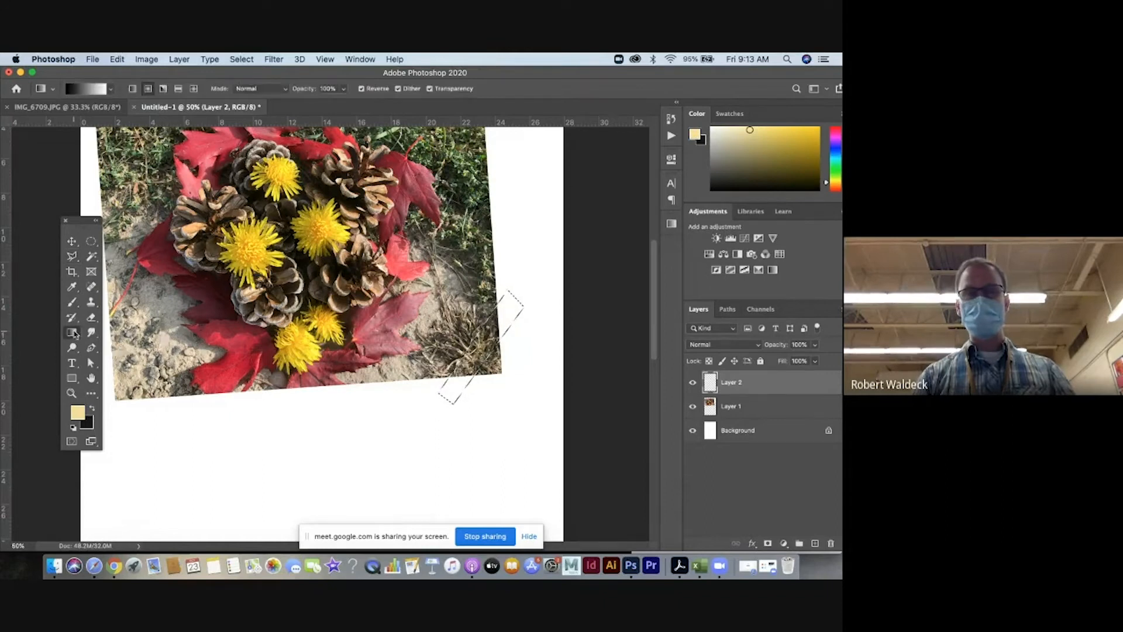
pyautogui.click(123, 343)
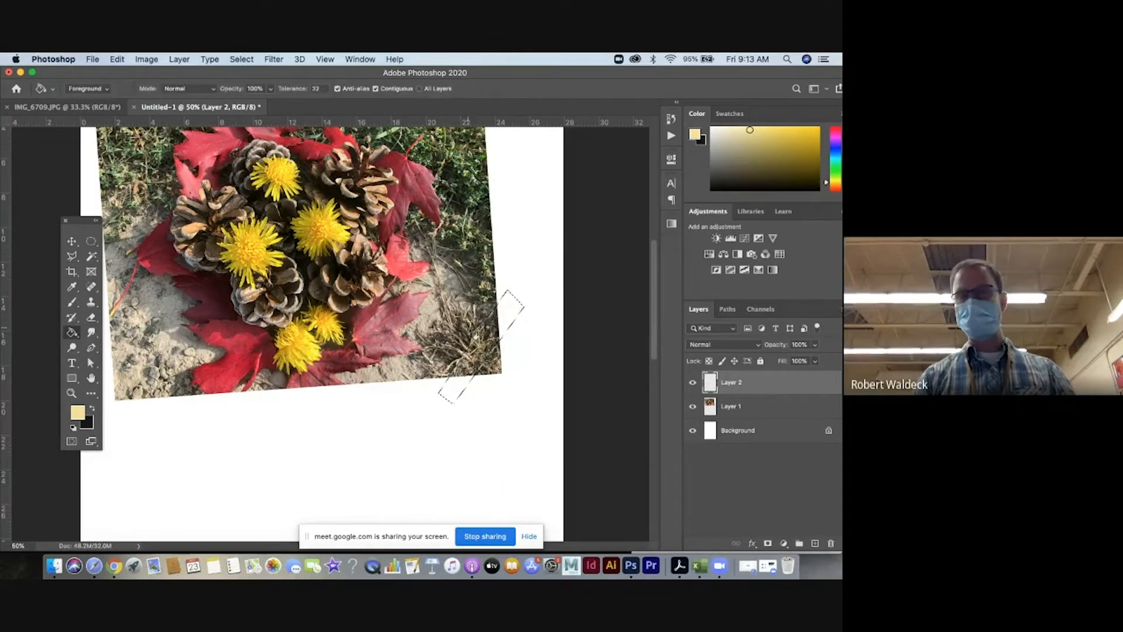
pyautogui.click(484, 339)
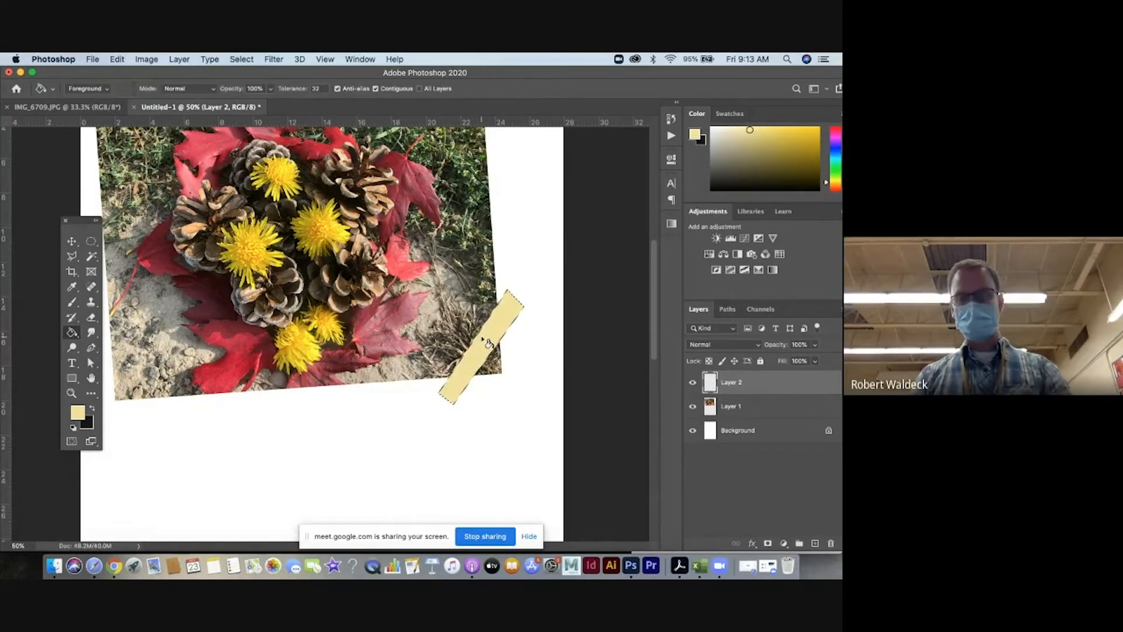
pyautogui.press('super+d')
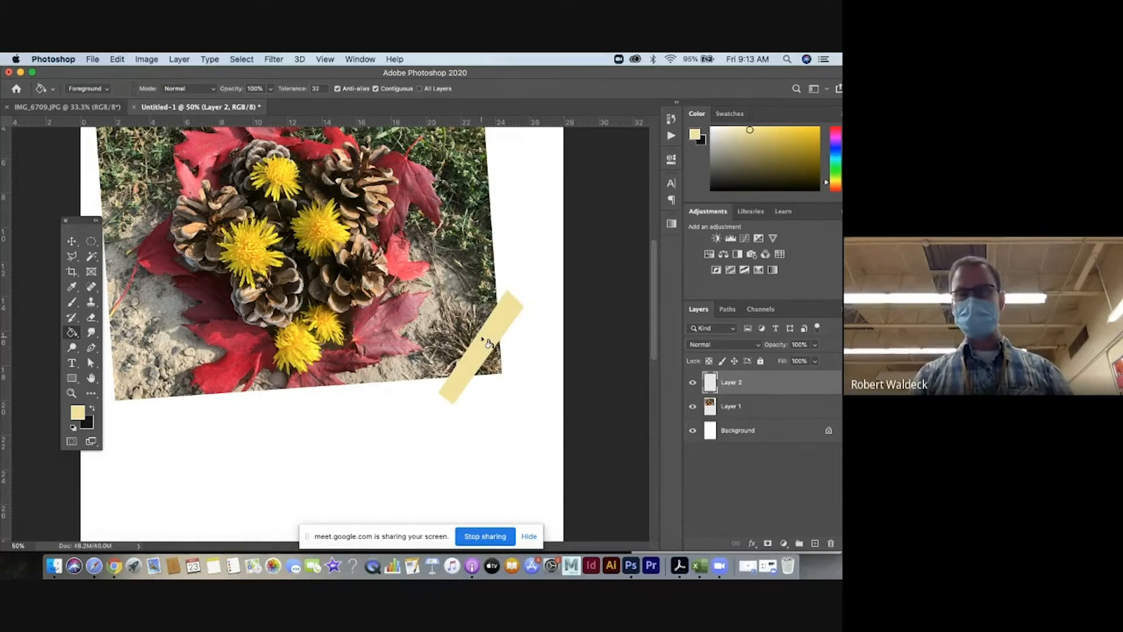
pyautogui.click(693, 382)
pyautogui.click(694, 383)
pyautogui.click(693, 383)
pyautogui.click(694, 383)
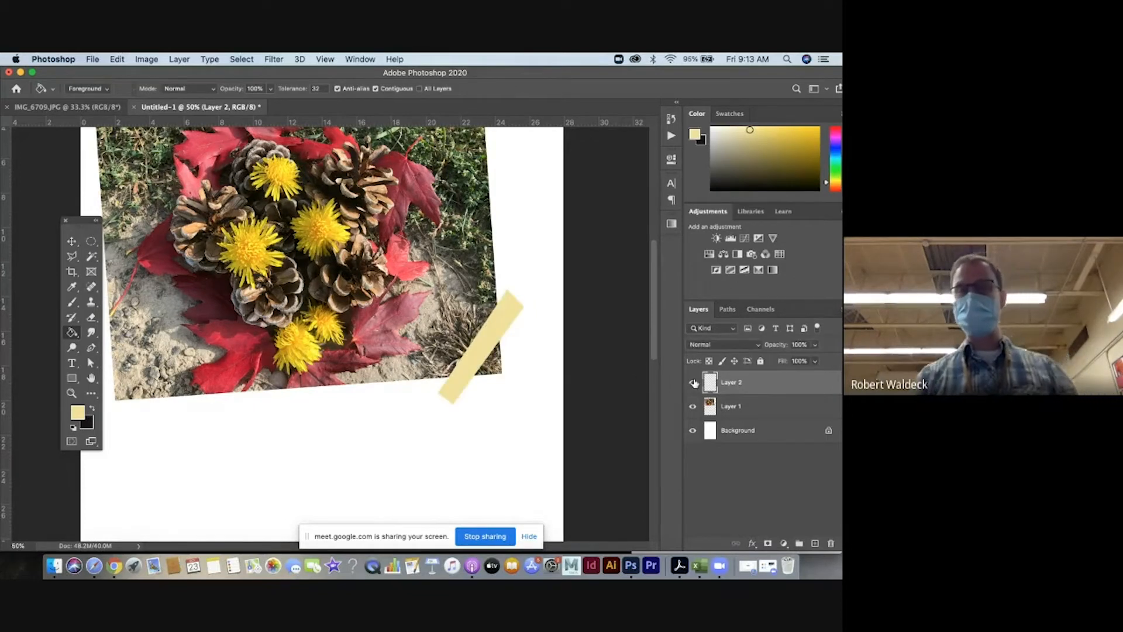
# Add a Drop Shadow to the tape strip with opacity 15%, angle 90°, distance 18 px, spread 5% and size 29 px.
pyautogui.press('z')
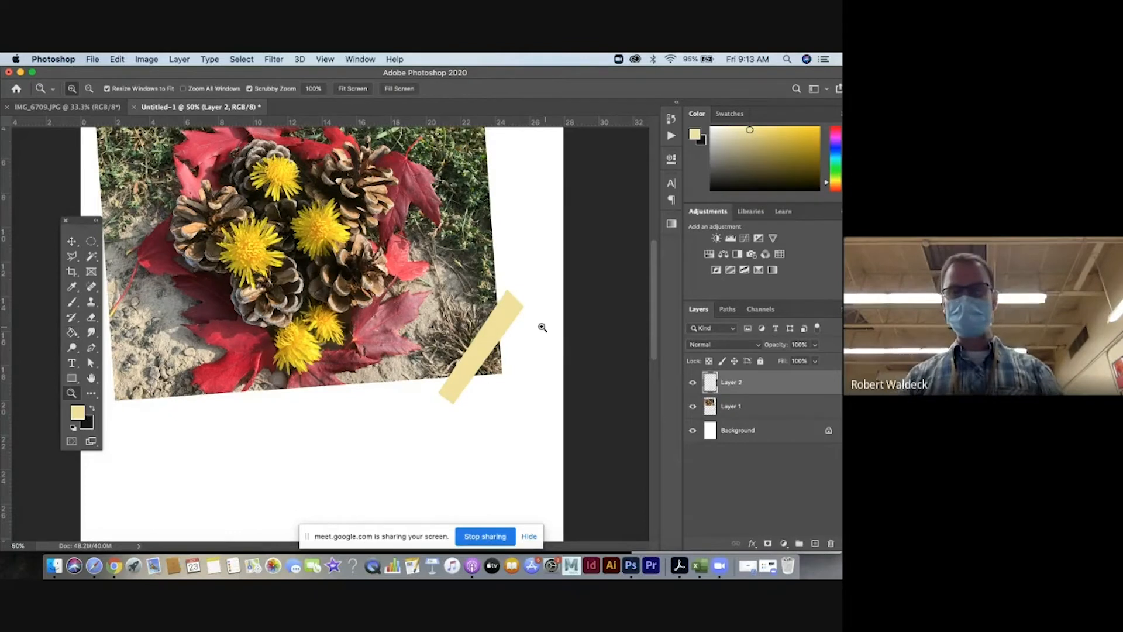
pyautogui.click(501, 328)
pyautogui.click(501, 329)
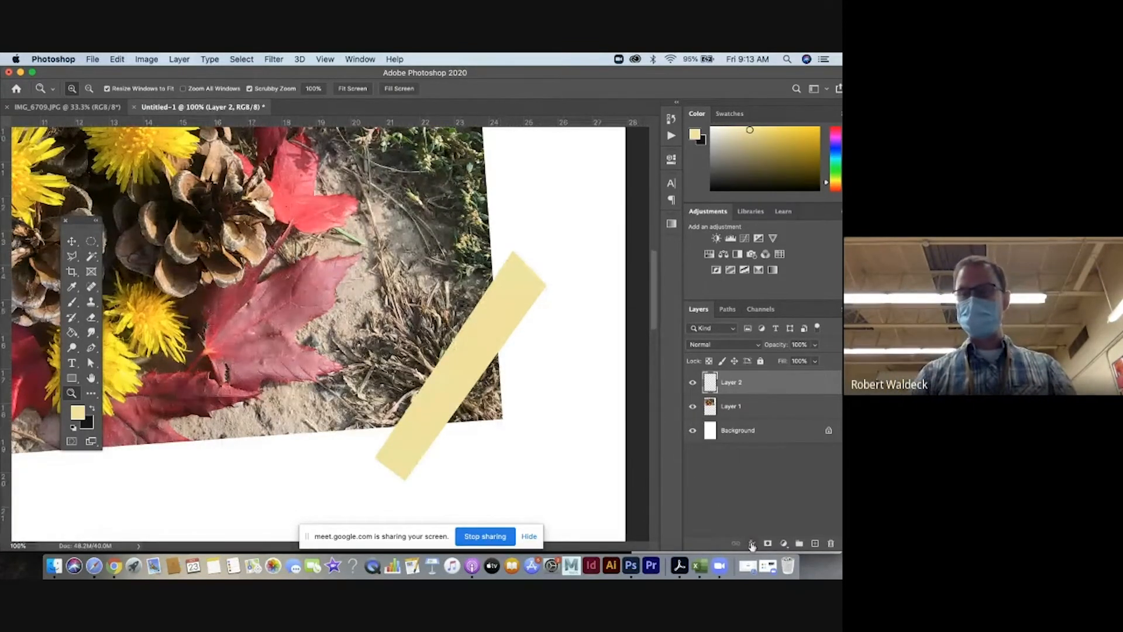
pyautogui.click(753, 543)
pyautogui.click(768, 521)
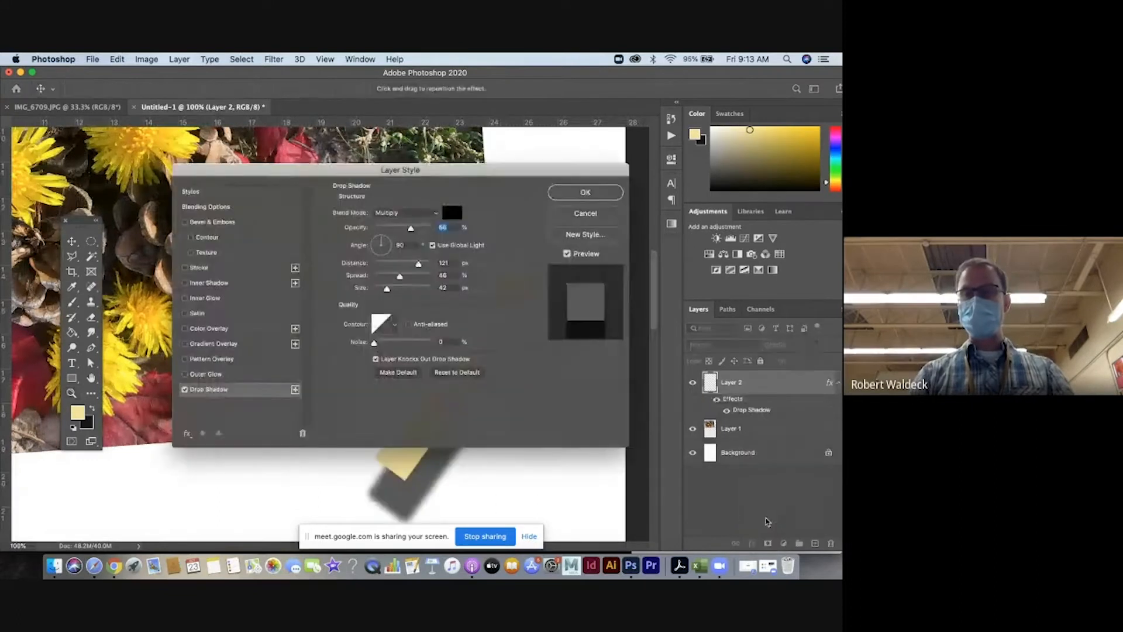
pyautogui.moveTo(453, 174); pyautogui.dragTo(183, 148)
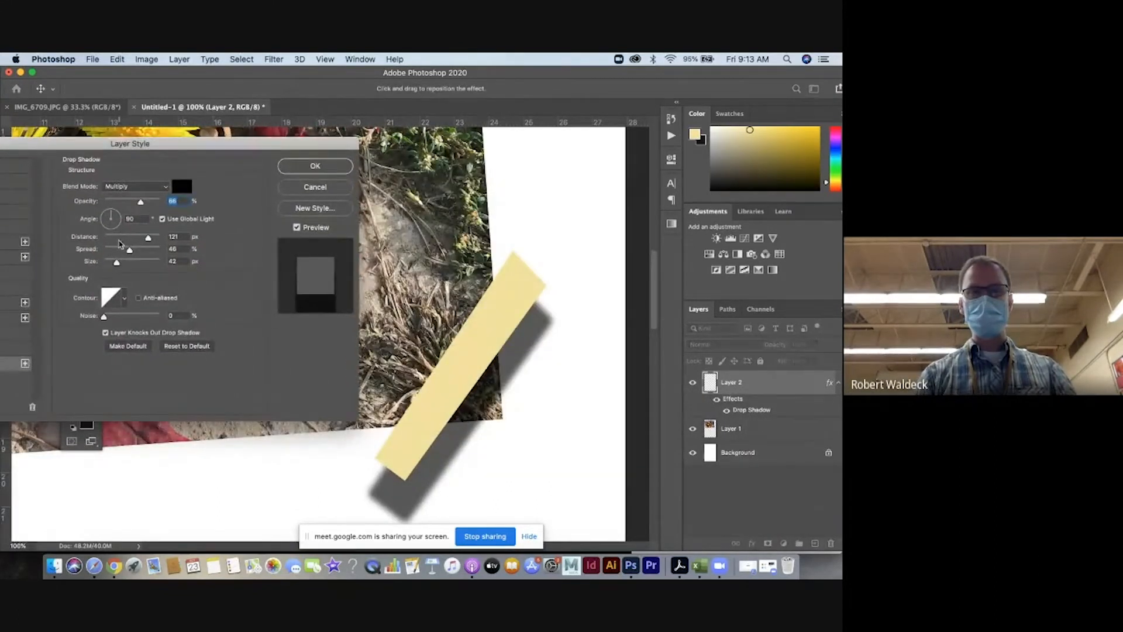
pyautogui.moveTo(117, 239)
pyautogui.mouseDown()
pyautogui.moveTo(103, 250)
pyautogui.moveTo(115, 264)
pyautogui.moveTo(107, 251)
pyautogui.mouseUp()
pyautogui.moveTo(139, 200); pyautogui.dragTo(112, 201)
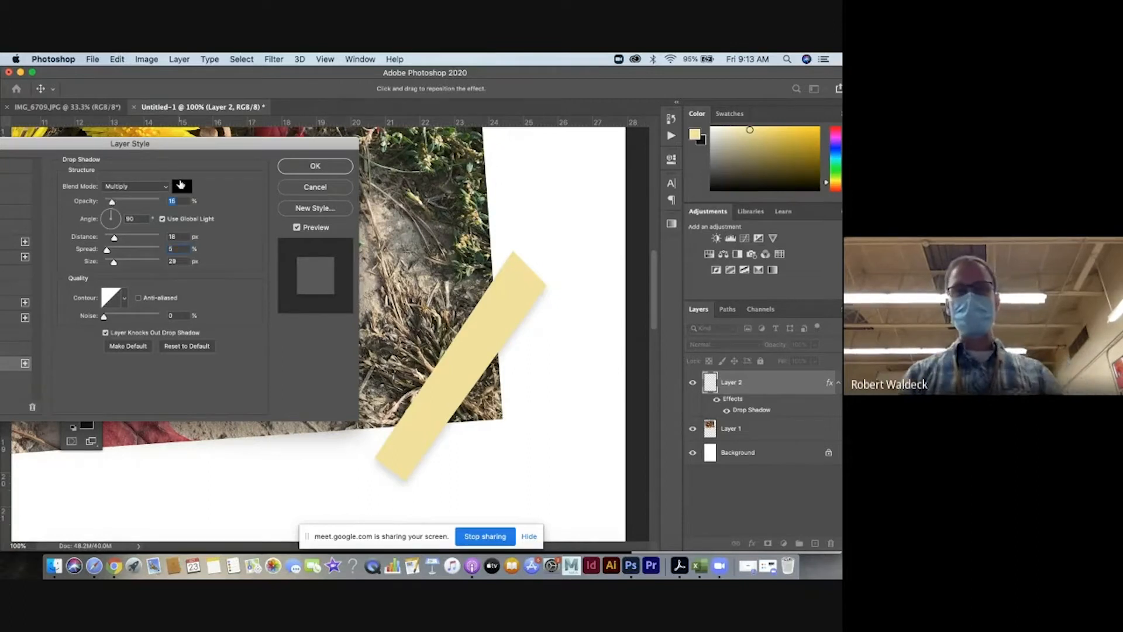
pyautogui.click(306, 168)
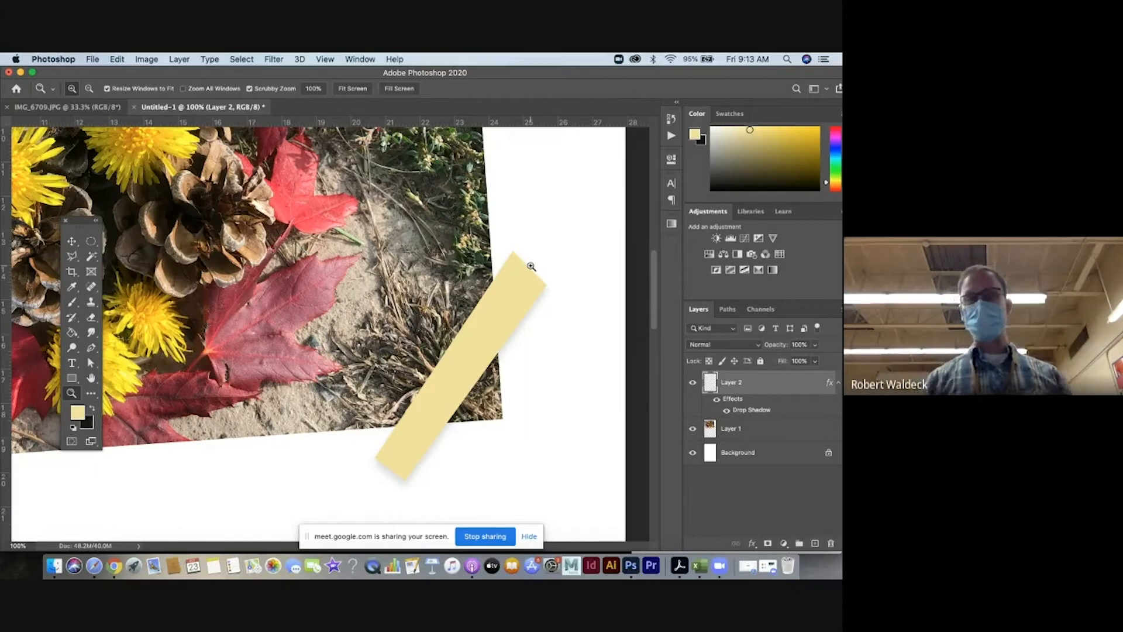
# Erase small bits along the tape strip's upper end with a soft 40 px Eraser to make a torn edge.
pyautogui.click(91, 319)
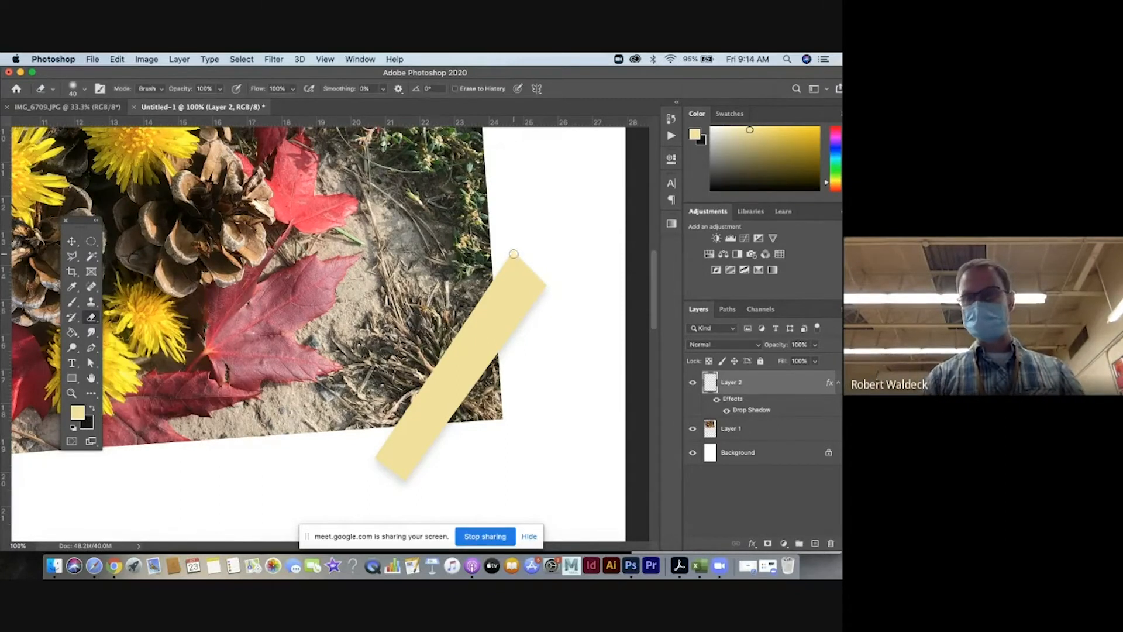
pyautogui.moveTo(513, 254)
pyautogui.mouseDown()
pyautogui.moveTo(540, 282)
pyautogui.moveTo(519, 255)
pyautogui.moveTo(547, 288)
pyautogui.moveTo(506, 257)
pyautogui.mouseUp()
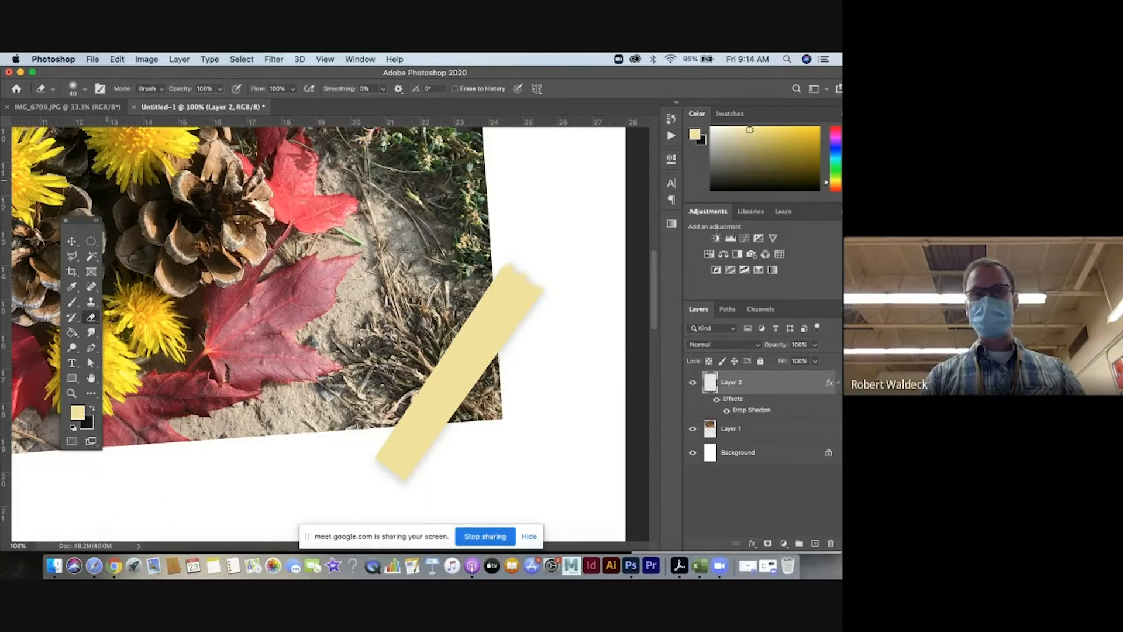
# Try to roughen the strip's lower end with the 25 px KYLE Ultimate Charcoal Pencil brush, and undo the stroke.
pyautogui.click(86, 90)
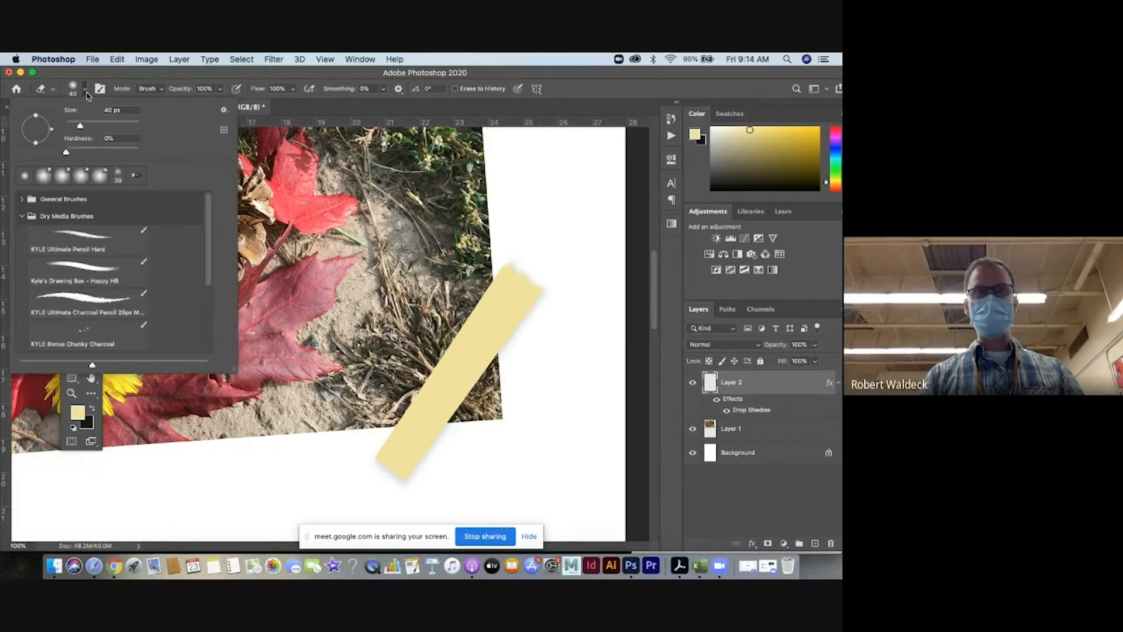
pyautogui.click(64, 303)
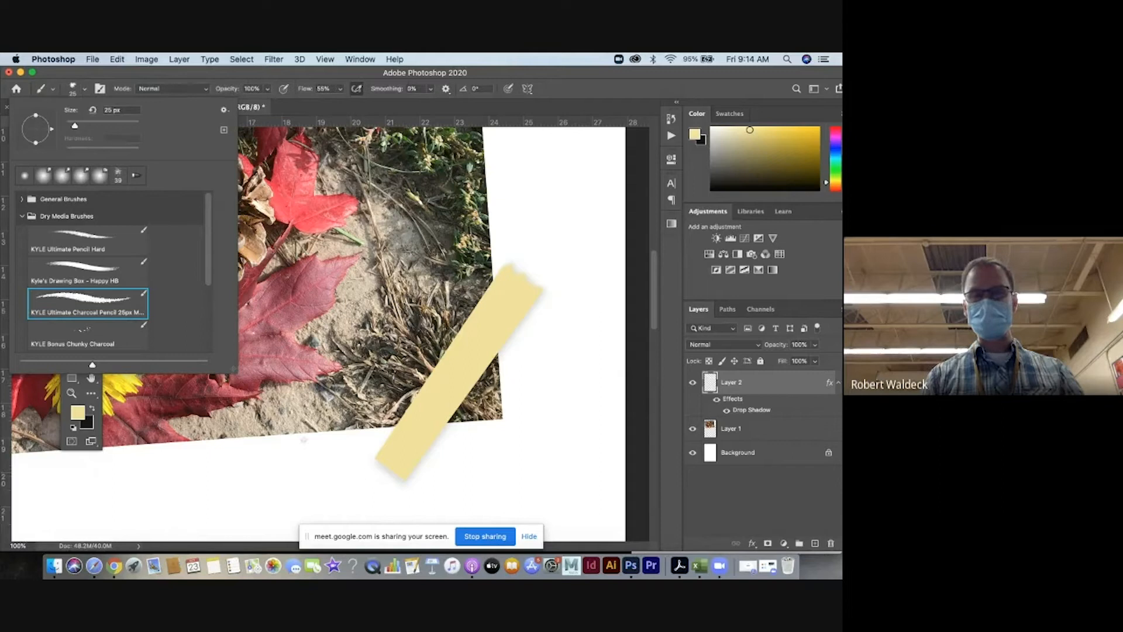
pyautogui.click(373, 455)
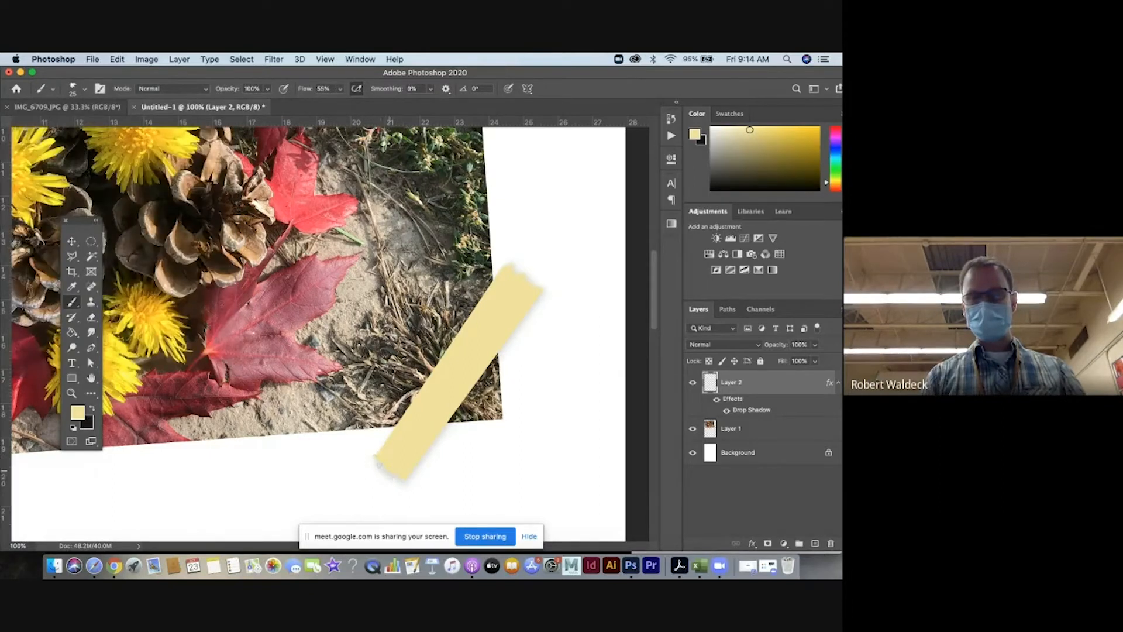
pyautogui.moveTo(378, 464); pyautogui.dragTo(386, 479)
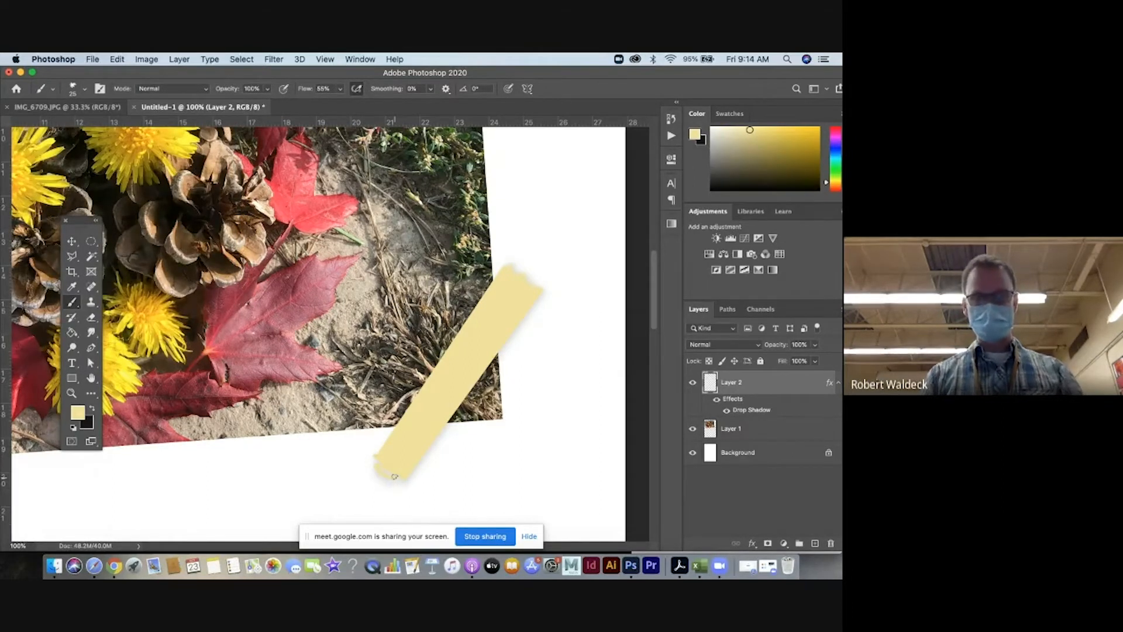
pyautogui.press('super+z')
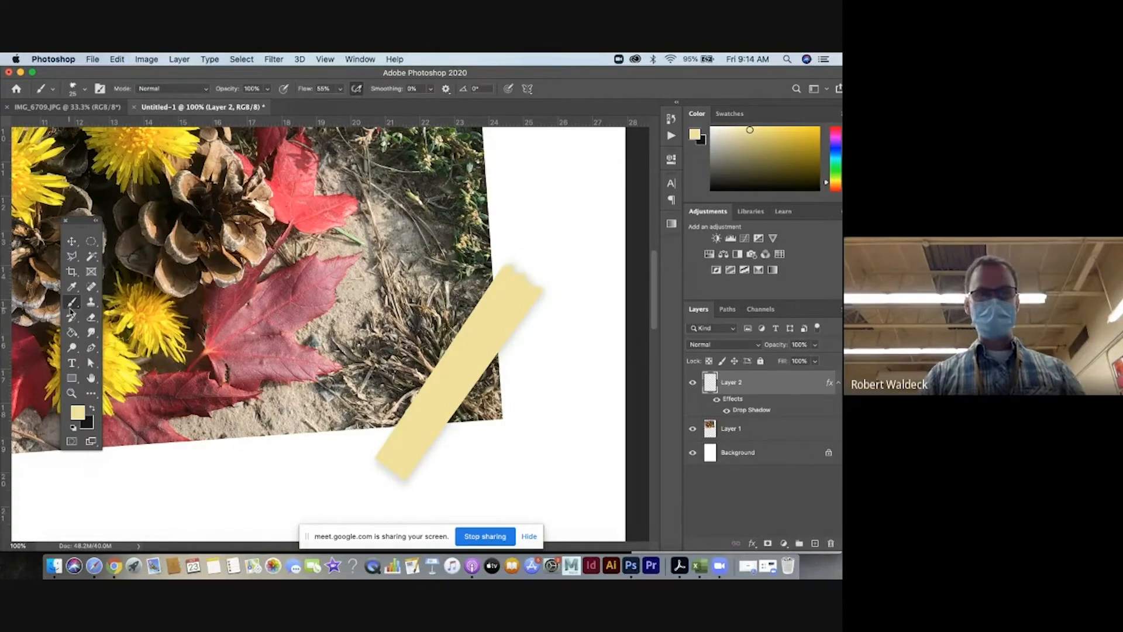
pyautogui.click(92, 319)
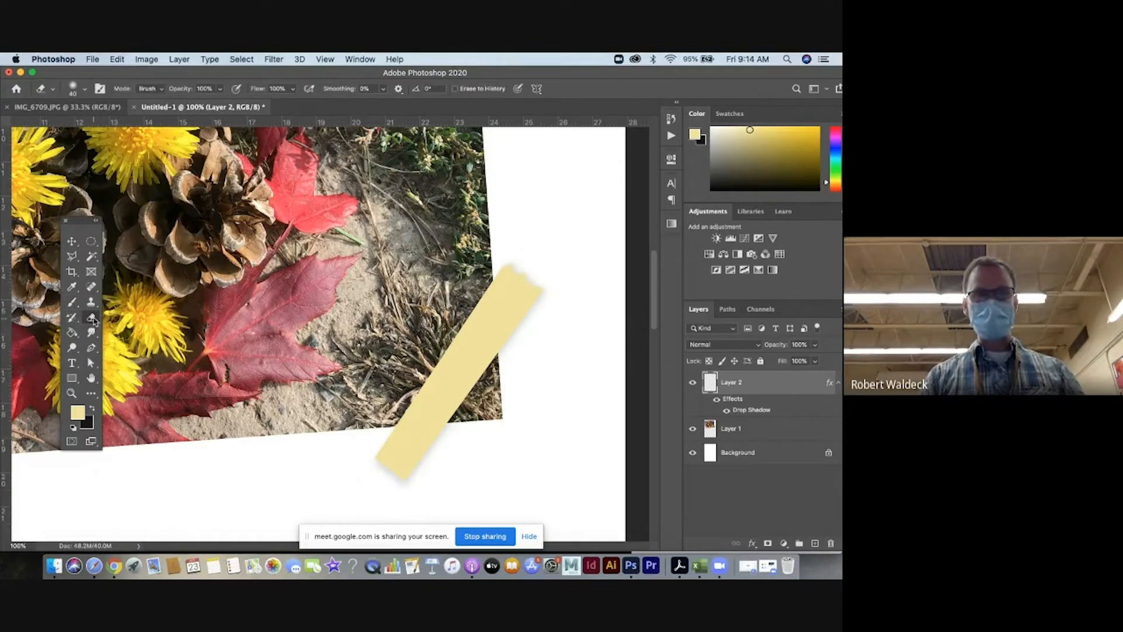
pyautogui.click(84, 88)
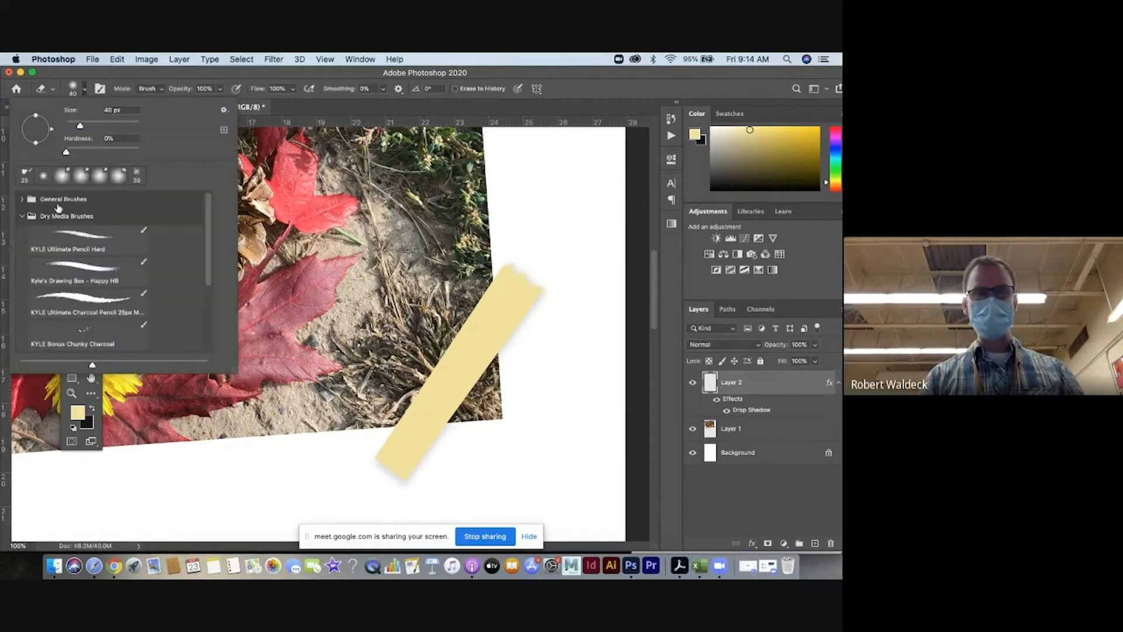
pyautogui.click(66, 299)
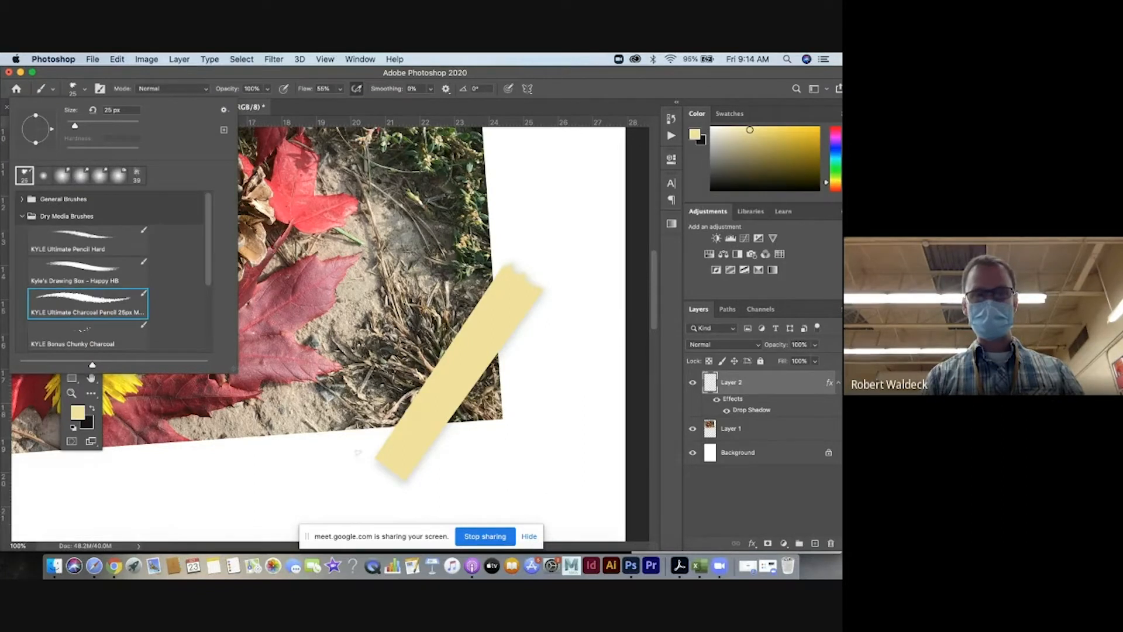
pyautogui.click(363, 454)
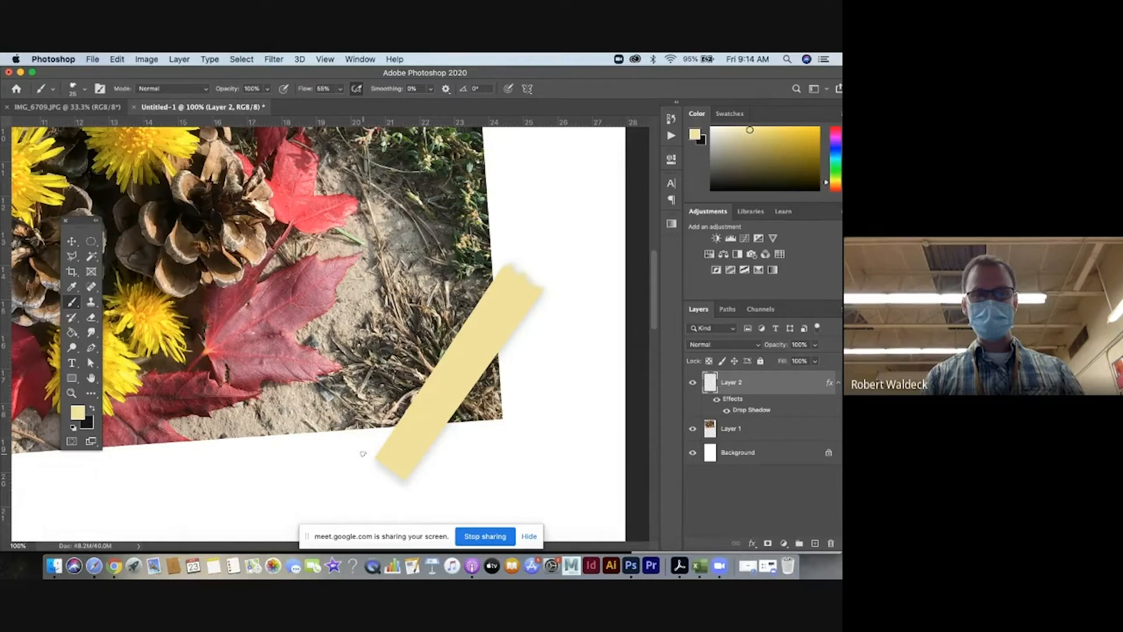
# Try to roughen the strip's lower end with the Smudge tool at 90% strength, and undo the smudge.
pyautogui.click(90, 319)
pyautogui.rightClick(90, 321)
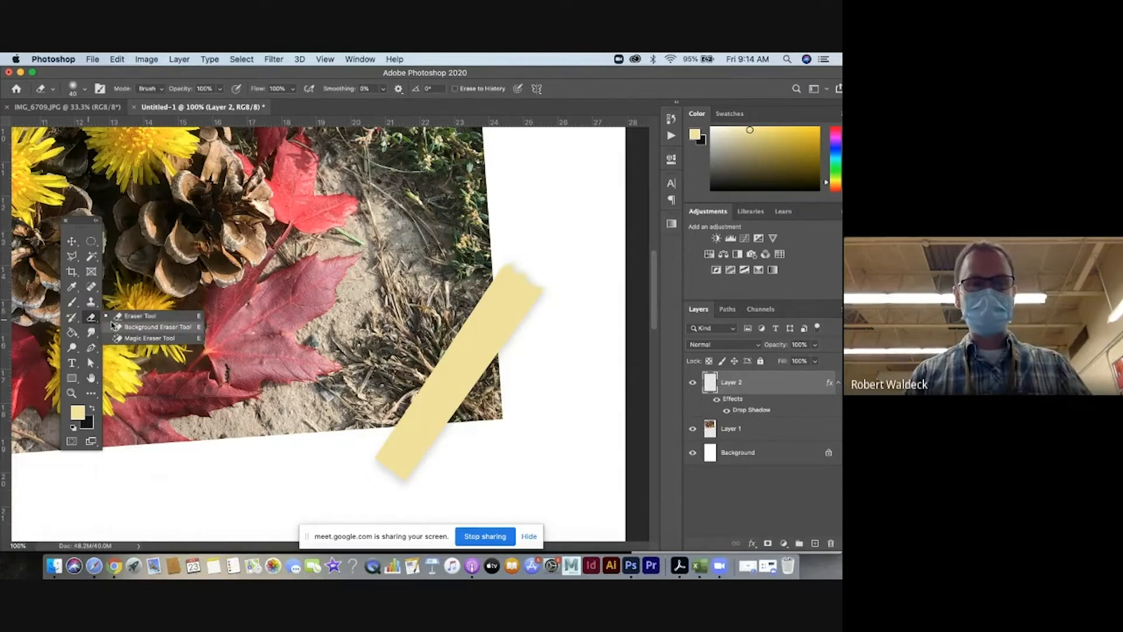
pyautogui.click(92, 332)
pyautogui.moveTo(372, 456); pyautogui.dragTo(396, 477)
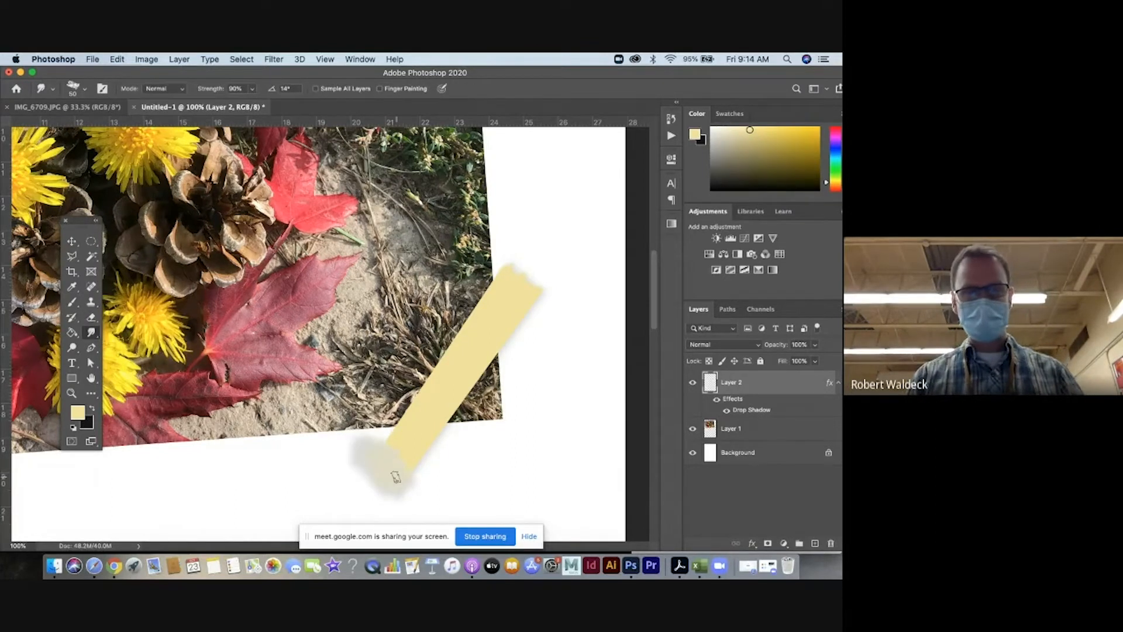
pyautogui.press('super+z')
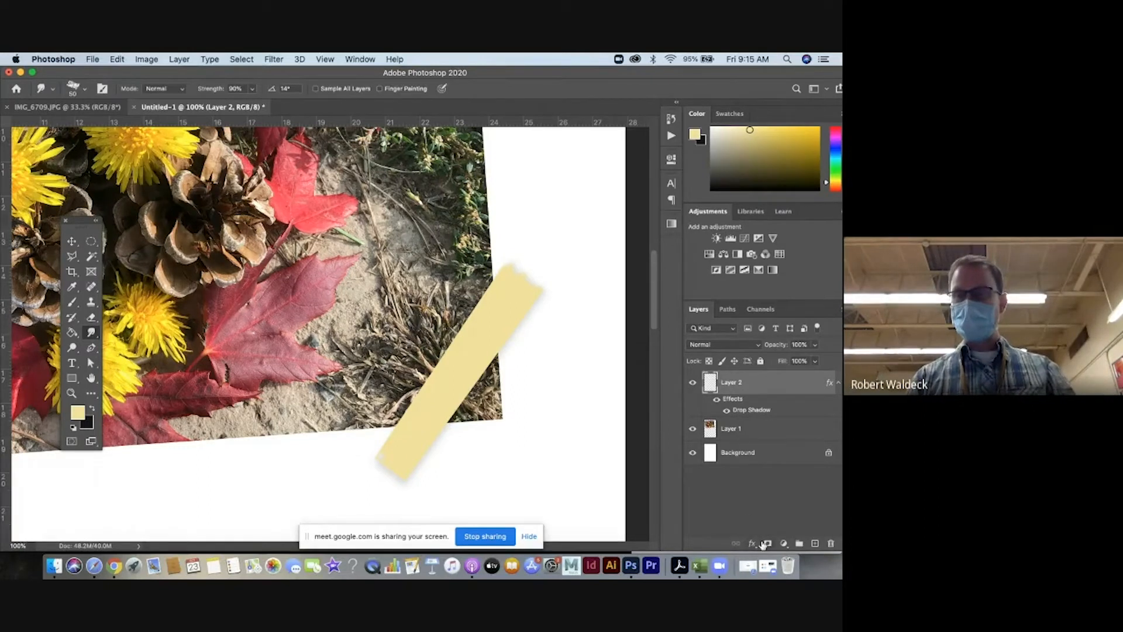
# Add a layer mask to the tape strip's layer and switch to the Brush tool.
pyautogui.click(767, 544)
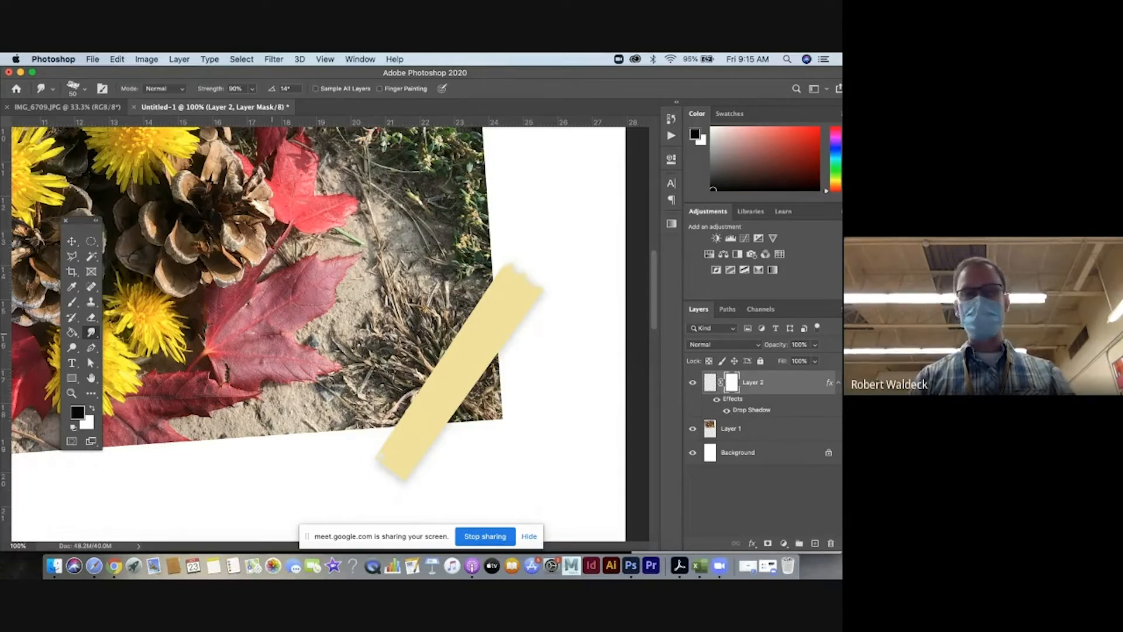
pyautogui.click(74, 302)
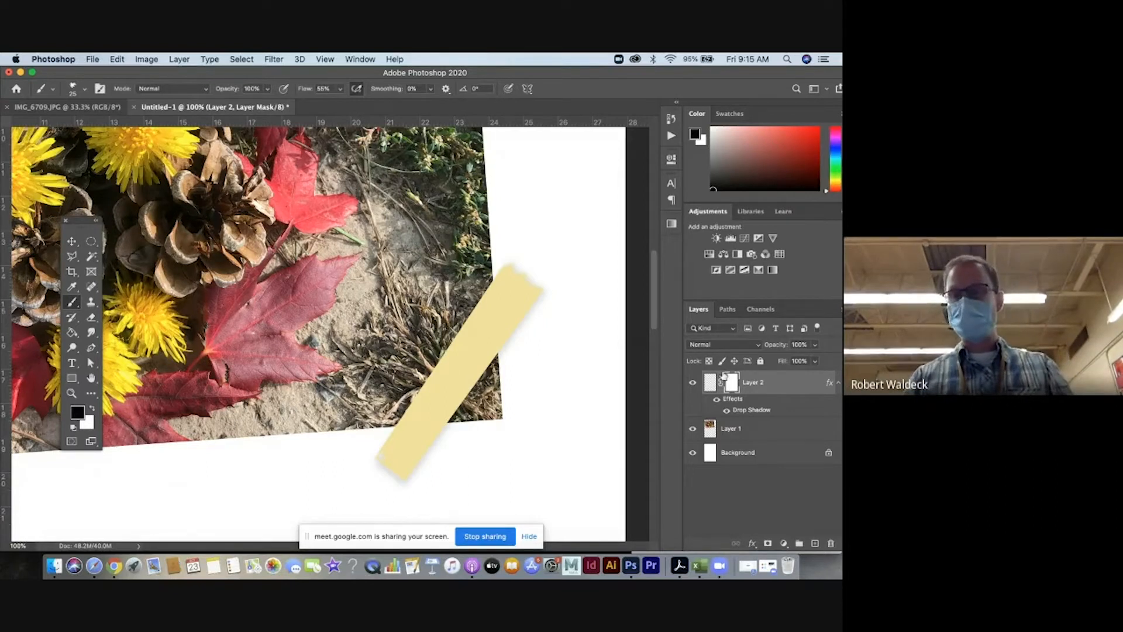
pyautogui.moveTo(133, 293)
pyautogui.mouseDown()
pyautogui.moveTo(461, 292)
pyautogui.moveTo(24, 290)
pyautogui.mouseUp()
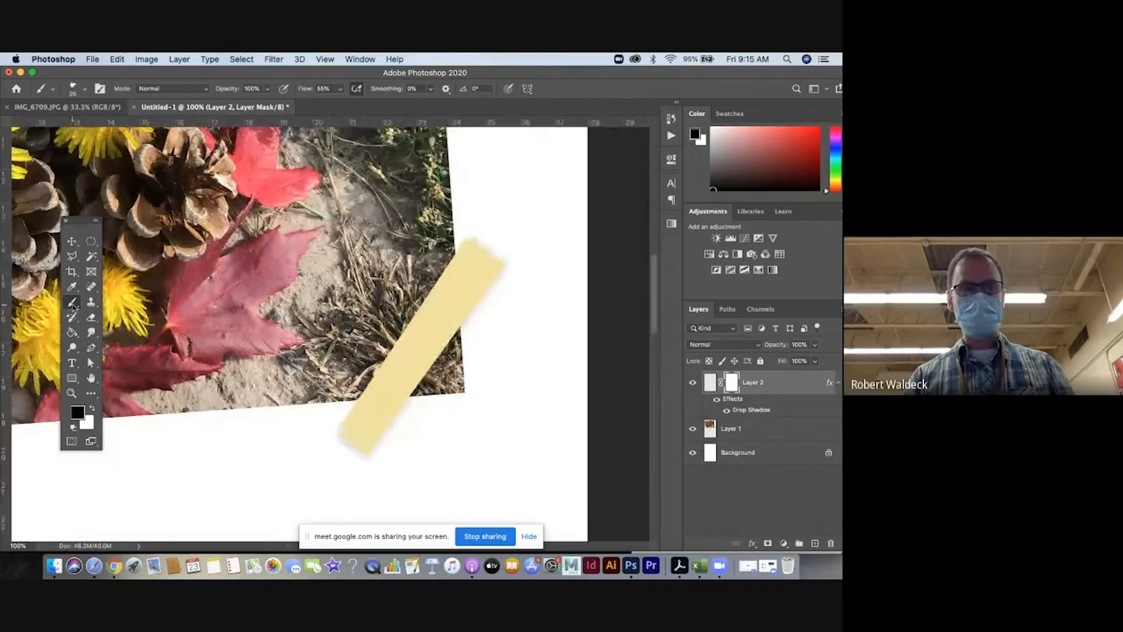
pyautogui.click(81, 89)
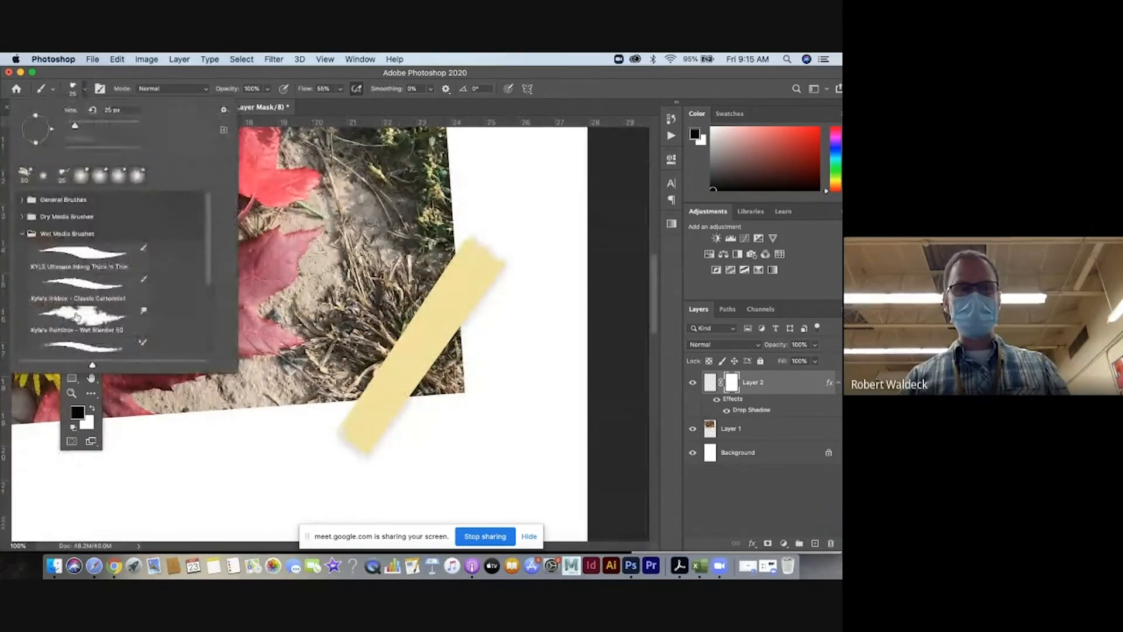
pyautogui.click(75, 316)
pyautogui.click(246, 424)
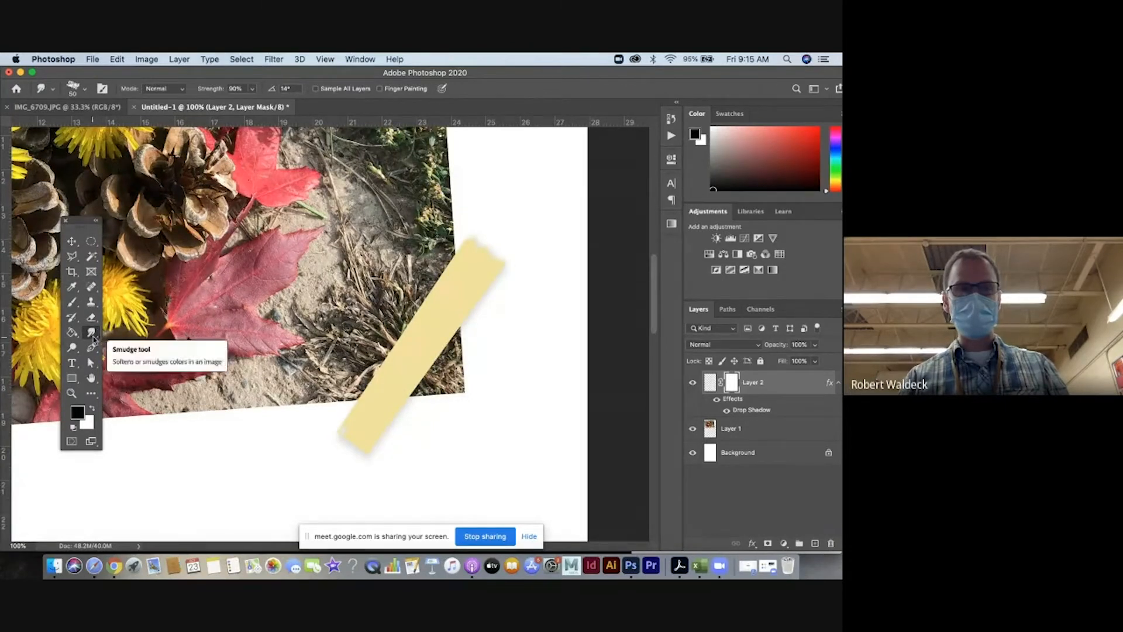
# Enlarge the charcoal brush to 70 px and paint black on the mask along the strip's lower end for a torn edge.
pyautogui.click(72, 302)
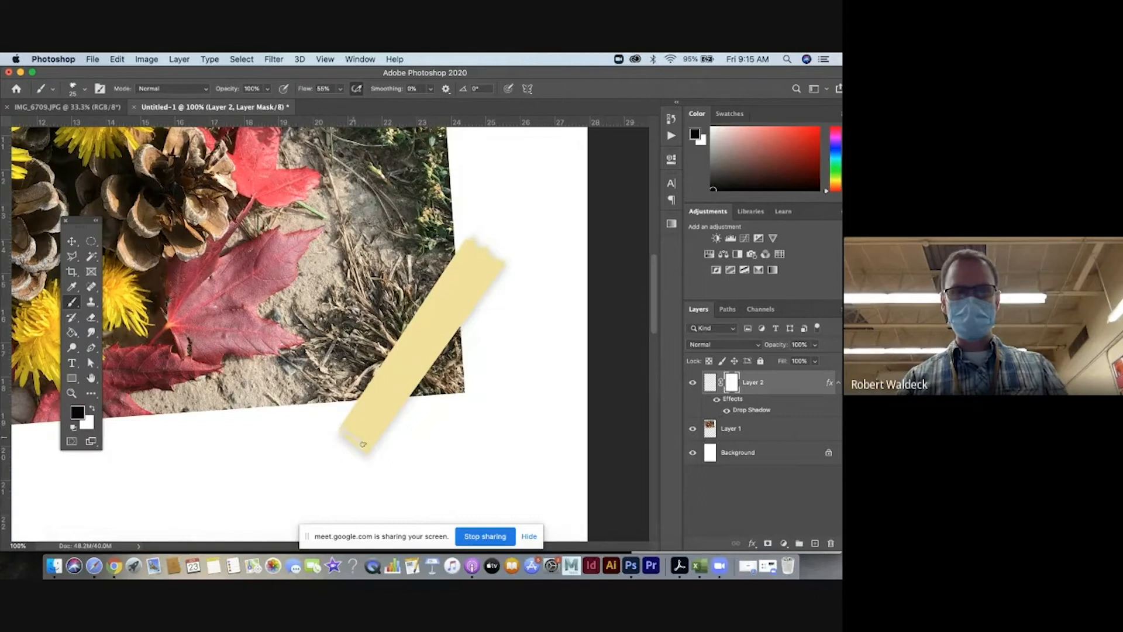
pyautogui.press(']')
pyautogui.press(']')
pyautogui.press(']')
pyautogui.press(']')
pyautogui.press(']')
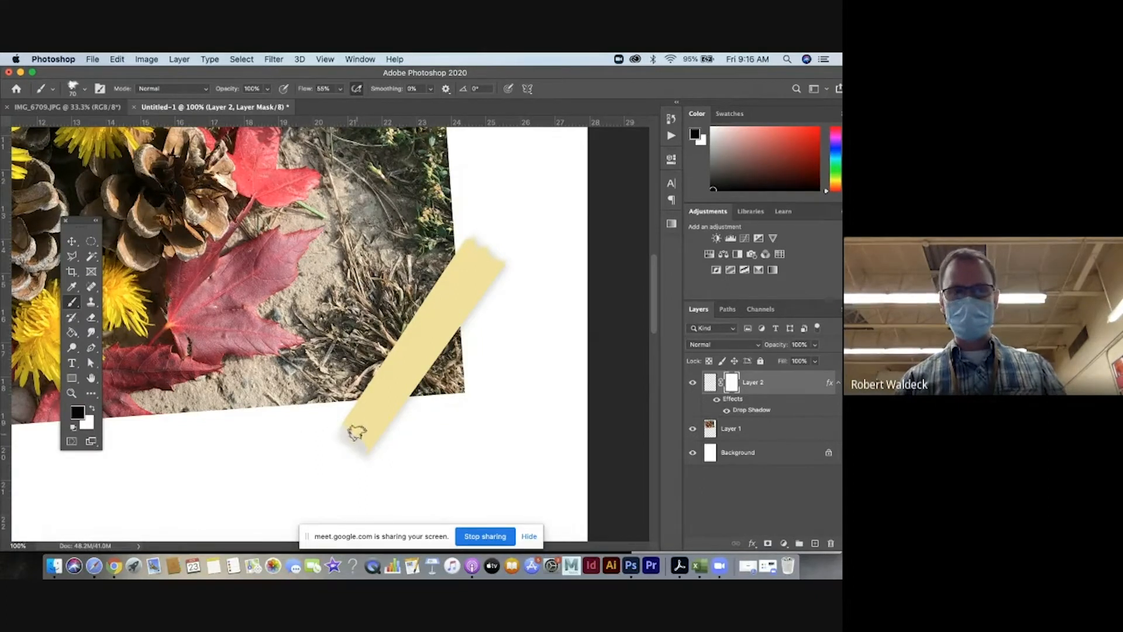
pyautogui.moveTo(355, 434); pyautogui.dragTo(366, 451)
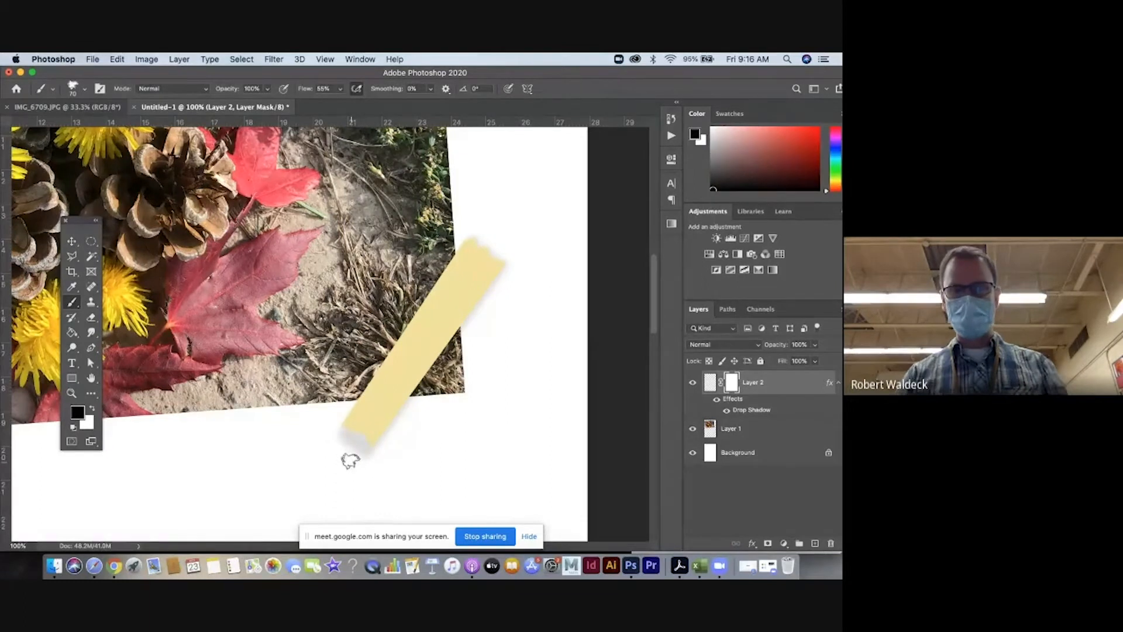
# Examine the strip's masked lower end and its shadow up close.
pyautogui.press('z')
pyautogui.click(359, 448)
pyautogui.click(359, 449)
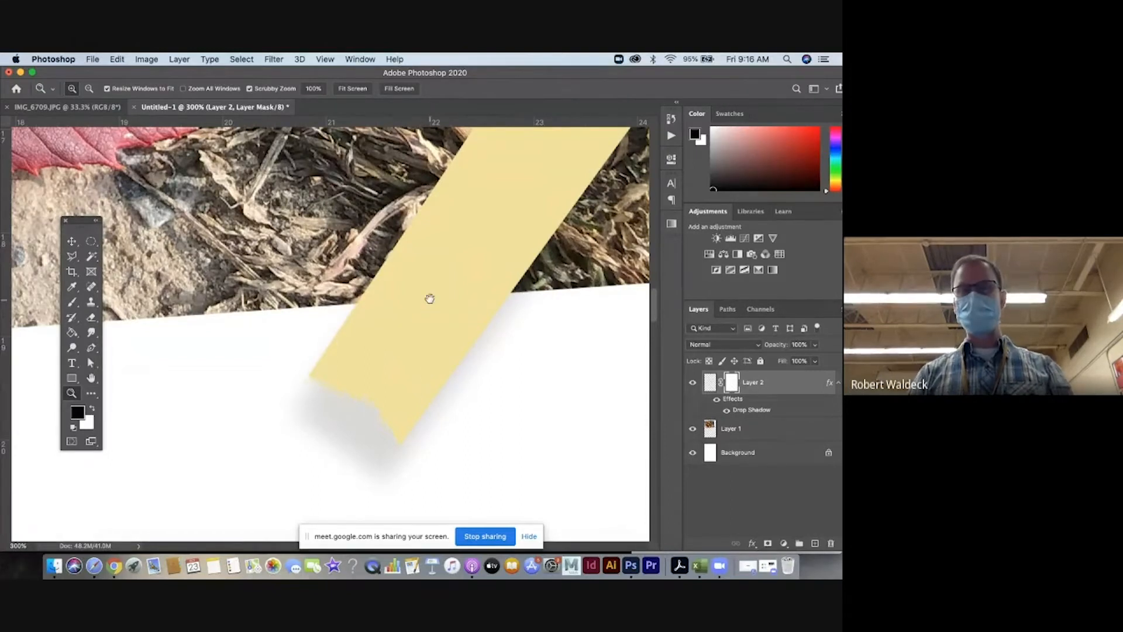
pyautogui.moveTo(429, 300); pyautogui.dragTo(275, 422)
pyautogui.moveTo(440, 193)
pyautogui.mouseDown()
pyautogui.moveTo(289, 374)
pyautogui.moveTo(269, 444)
pyautogui.moveTo(288, 361)
pyautogui.moveTo(325, 341)
pyautogui.mouseUp()
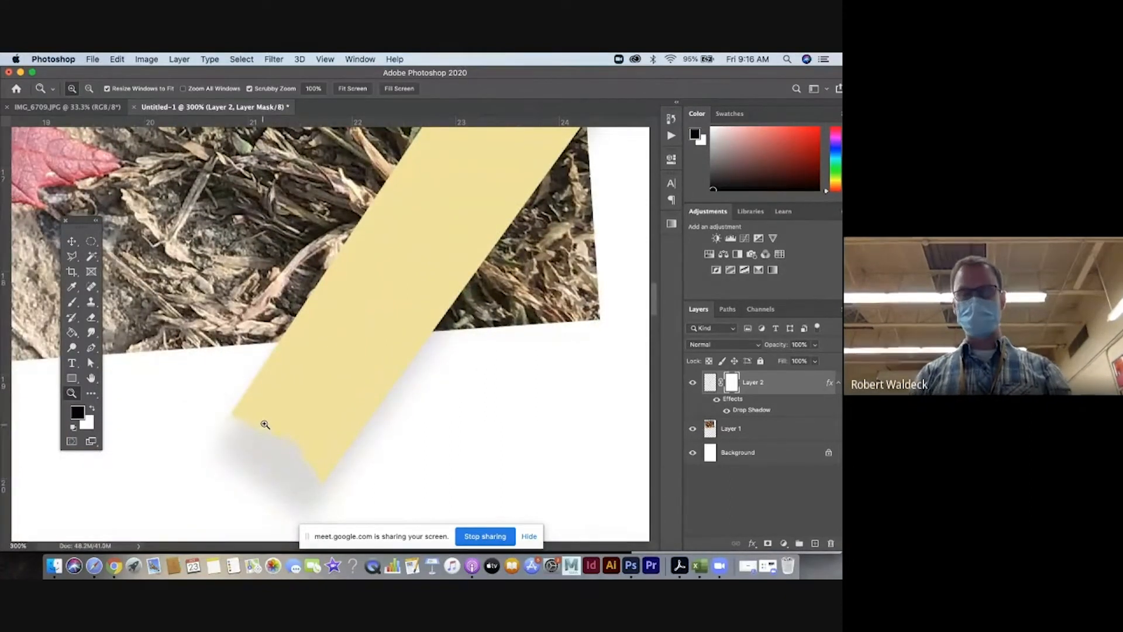
# Target the tape strip's layer content instead of its mask and reduce the layer's opacity to 64%.
pyautogui.press('super+alt+z')
pyautogui.press('super+alt+z')
pyautogui.keyDown('alt'); pyautogui.click(325, 418); pyautogui.keyUp('alt')
pyautogui.keyDown('alt'); pyautogui.click(325, 419); pyautogui.keyUp('alt')
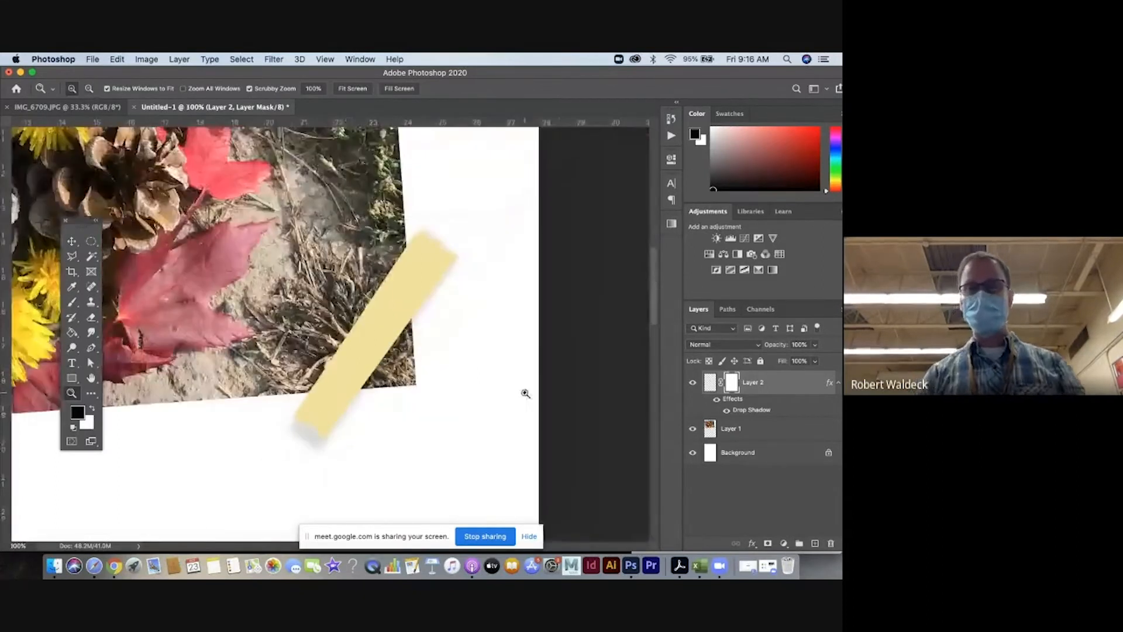
pyautogui.click(709, 383)
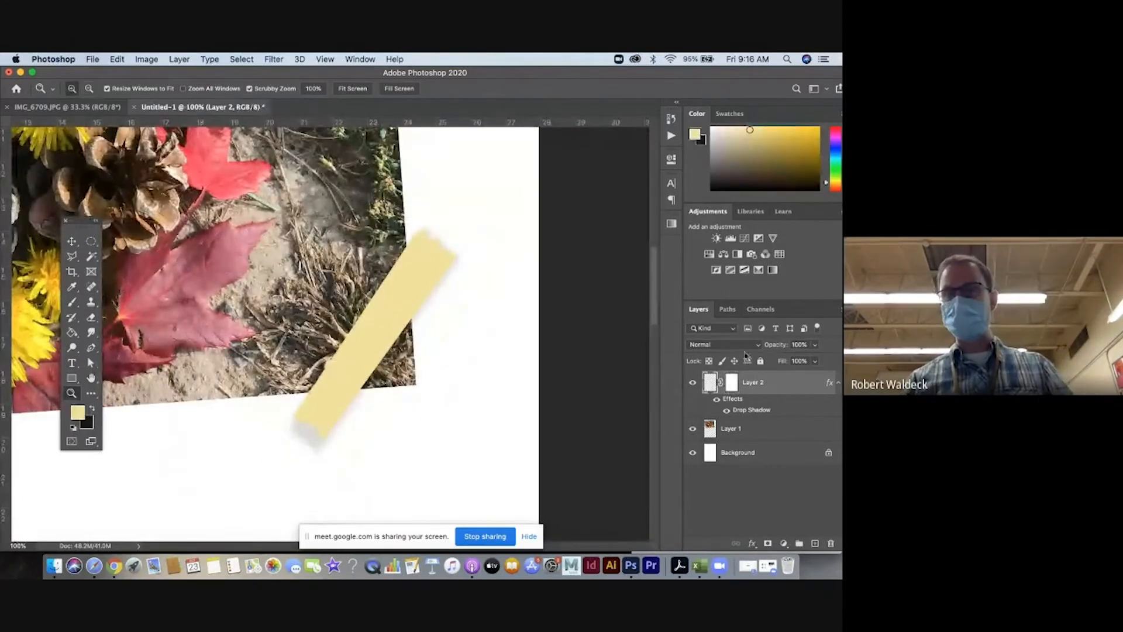
pyautogui.click(816, 345)
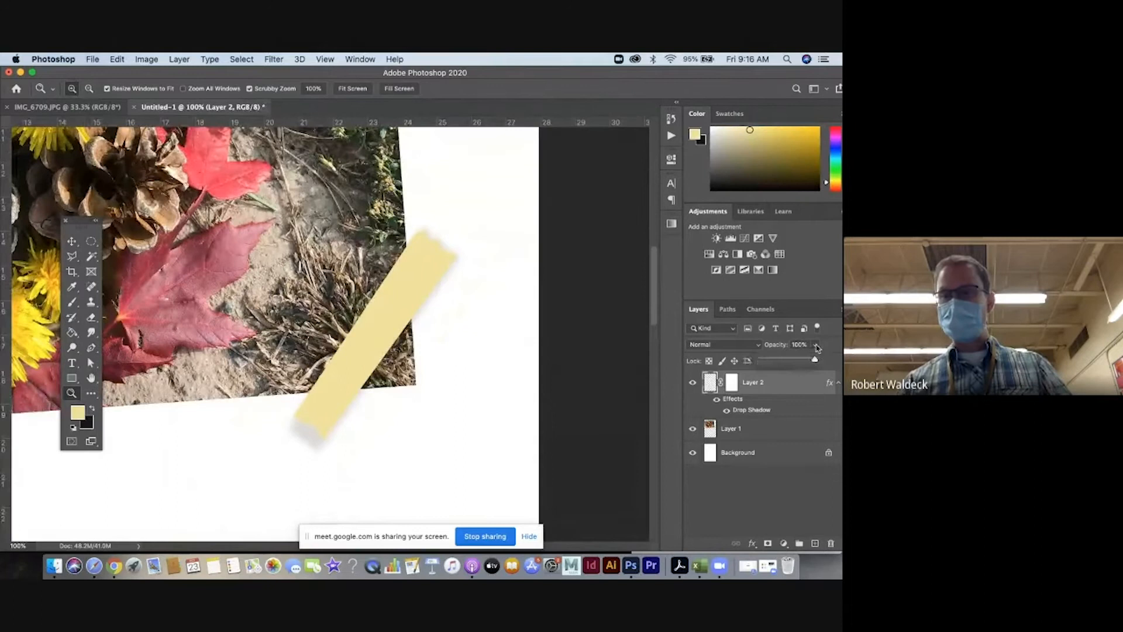
pyautogui.click(788, 361)
pyautogui.moveTo(794, 363); pyautogui.dragTo(797, 363)
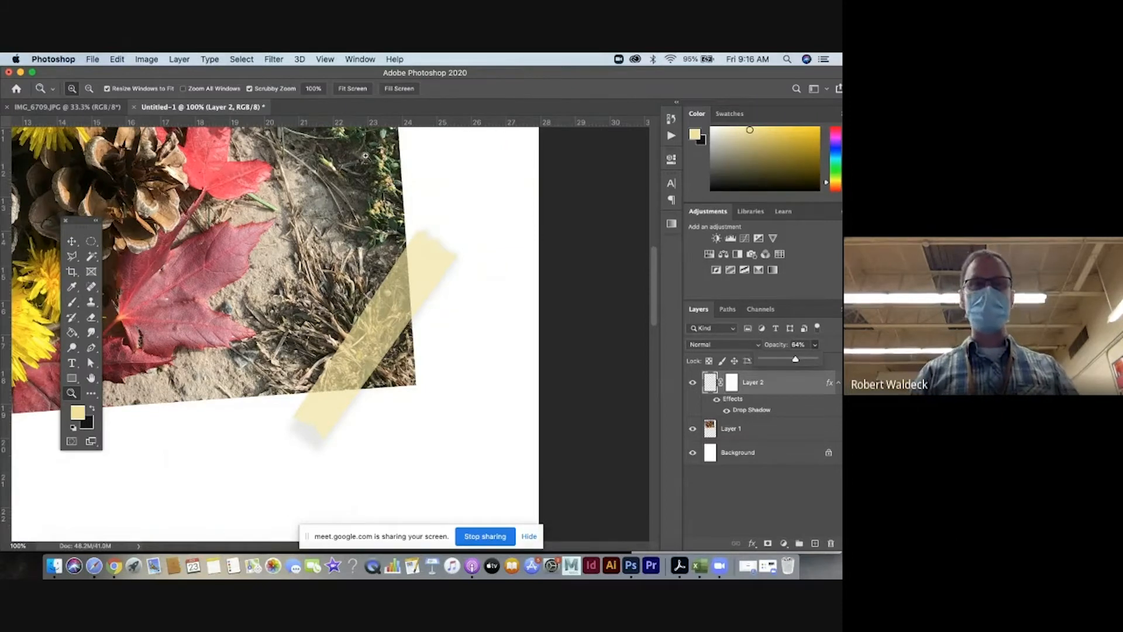
# Warp the tape strip slightly by pulling its lower-left, upper-right and upper-left corners, and apply the transform.
pyautogui.click(119, 60)
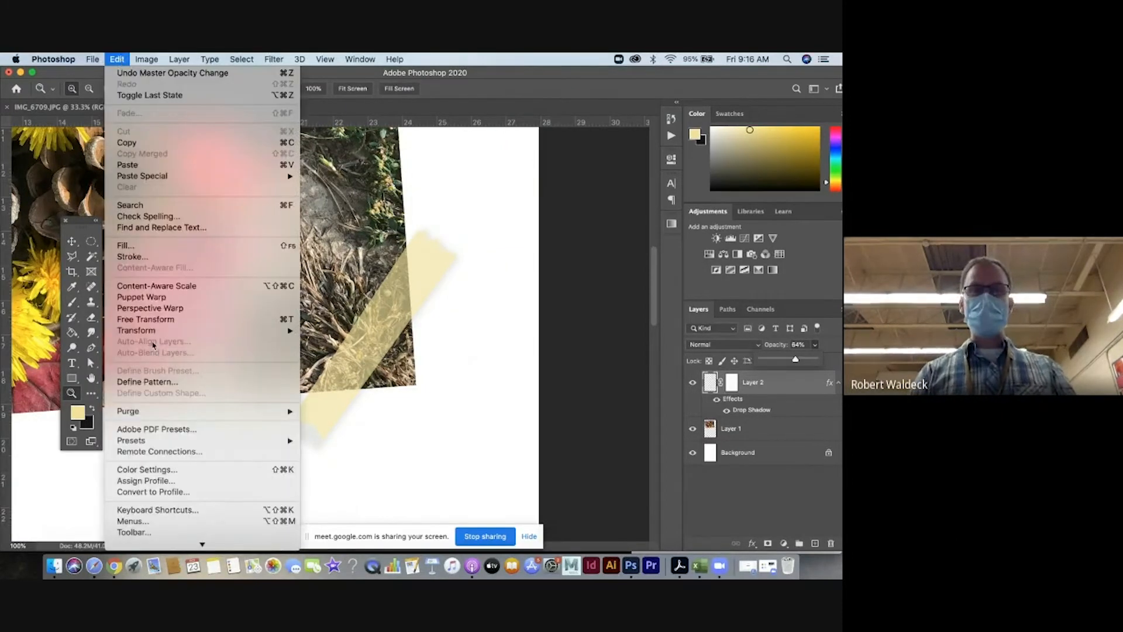
pyautogui.moveTo(155, 332)
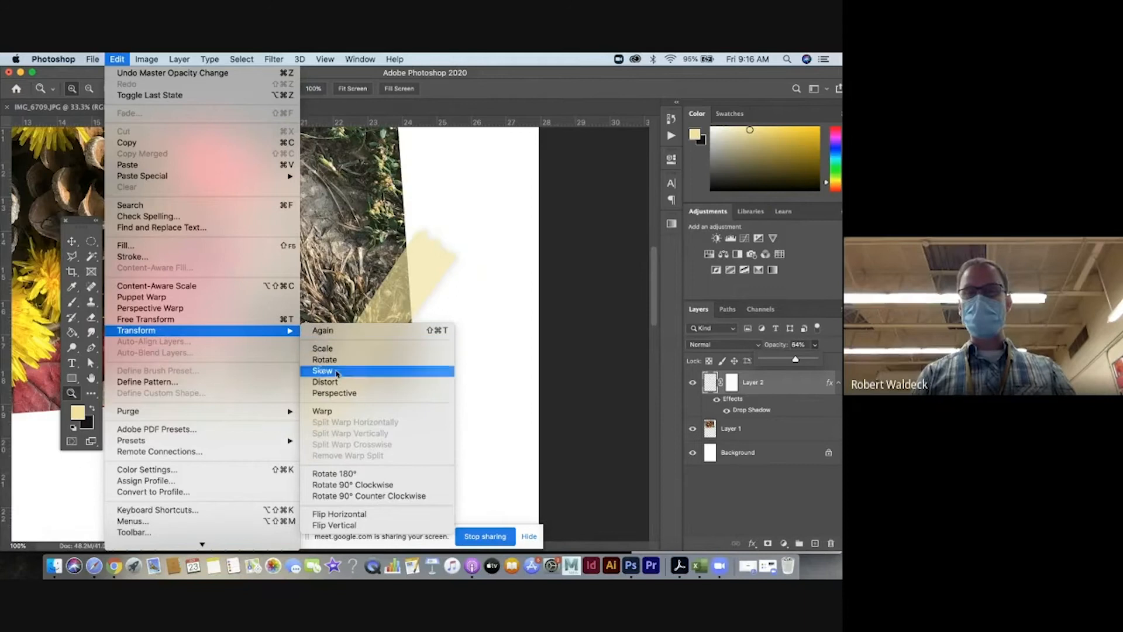
pyautogui.click(323, 412)
pyautogui.moveTo(289, 446); pyautogui.dragTo(303, 455)
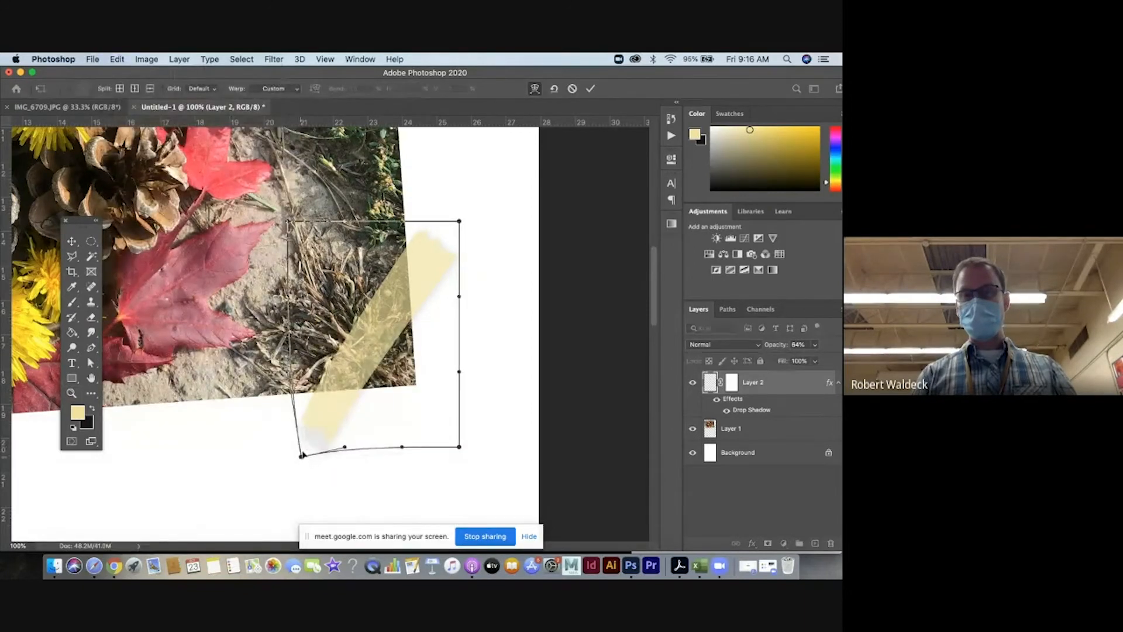
pyautogui.moveTo(459, 221); pyautogui.dragTo(445, 195)
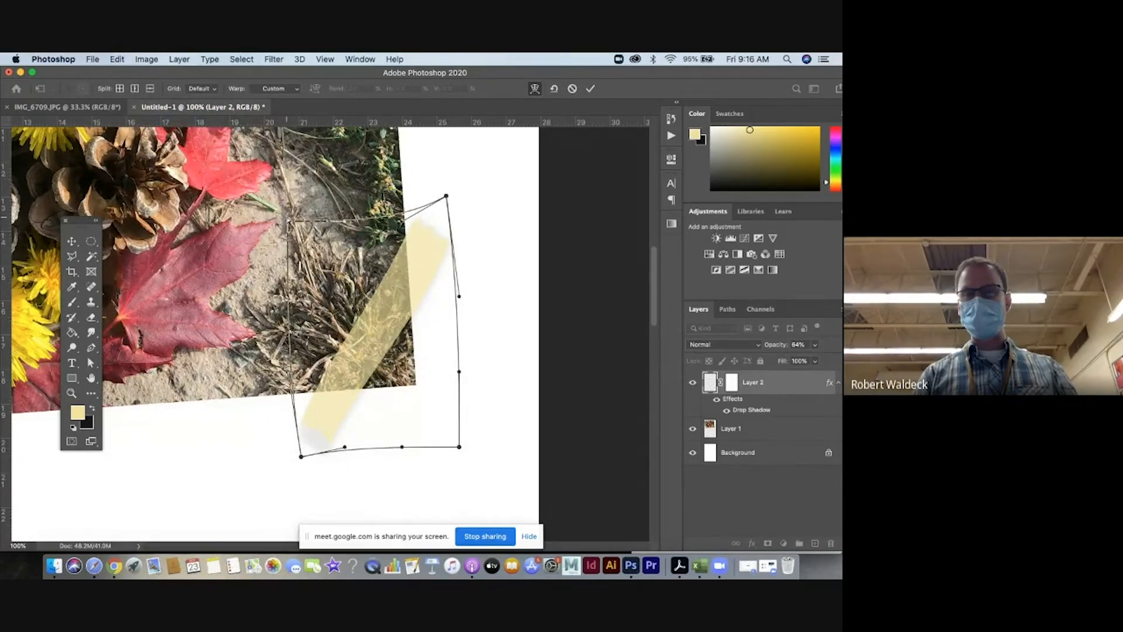
pyautogui.moveTo(288, 221); pyautogui.dragTo(299, 236)
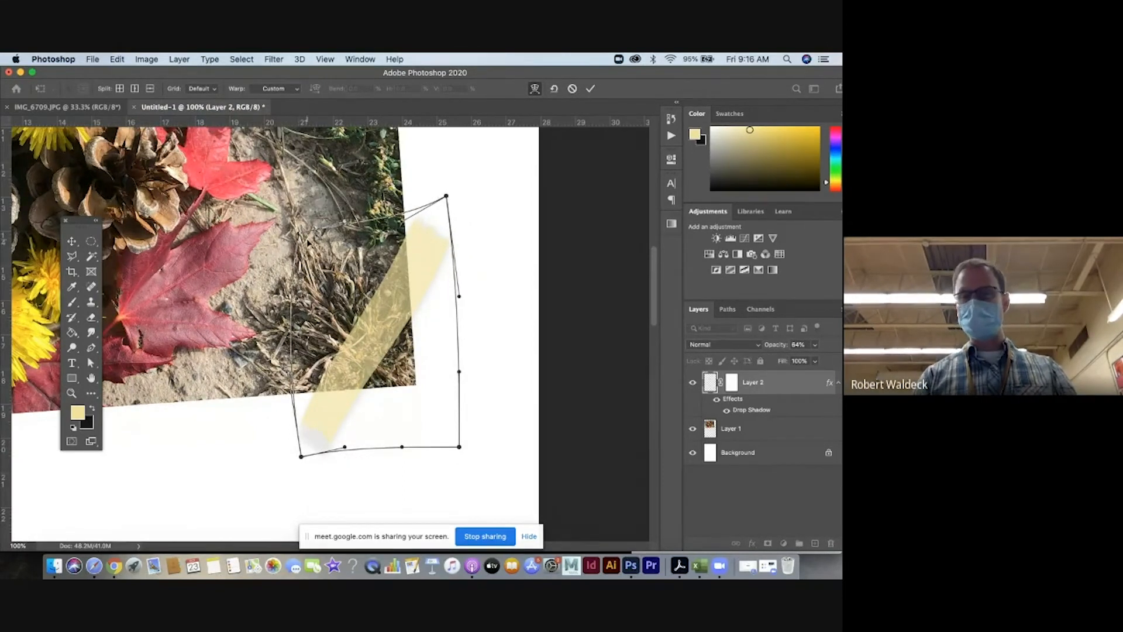
pyautogui.press('Return')
pyautogui.press('z')
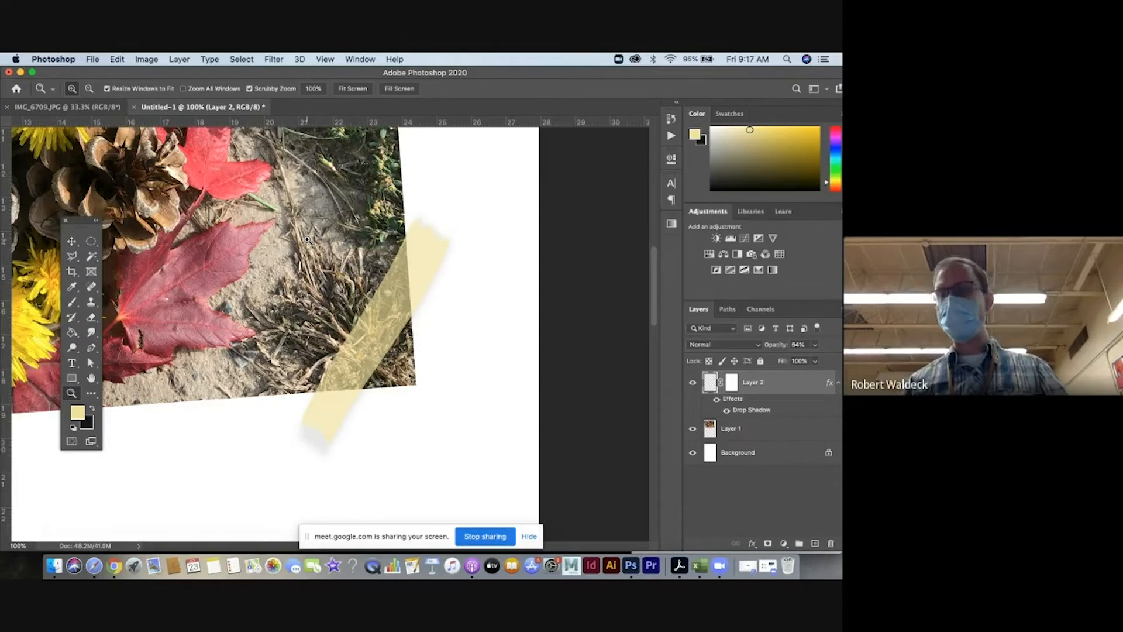
# Start a Puppet Warp on the tape strip and place pins along its length from the lower part upward.
pyautogui.click(118, 59)
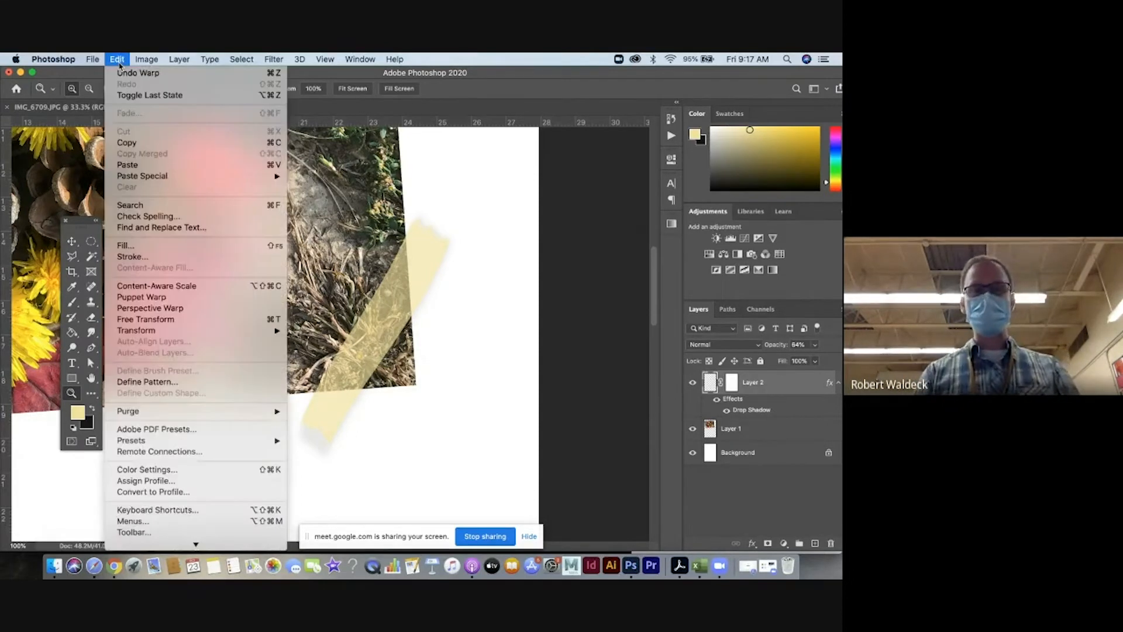
pyautogui.click(151, 298)
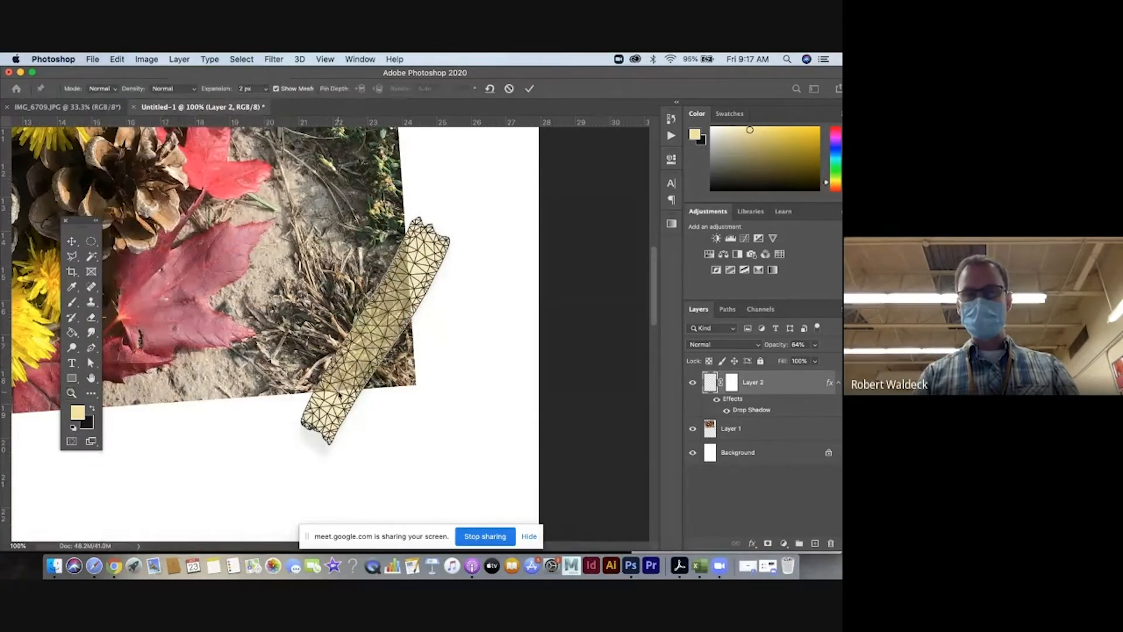
pyautogui.click(339, 394)
pyautogui.click(344, 376)
pyautogui.click(347, 350)
pyautogui.click(366, 338)
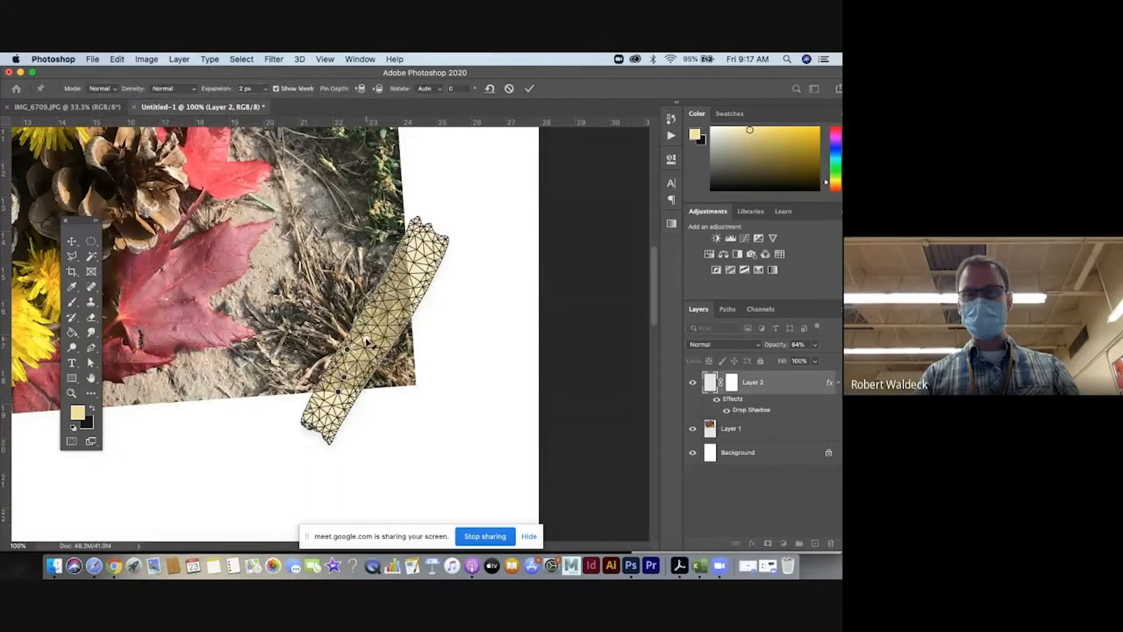
pyautogui.click(386, 301)
pyautogui.click(410, 266)
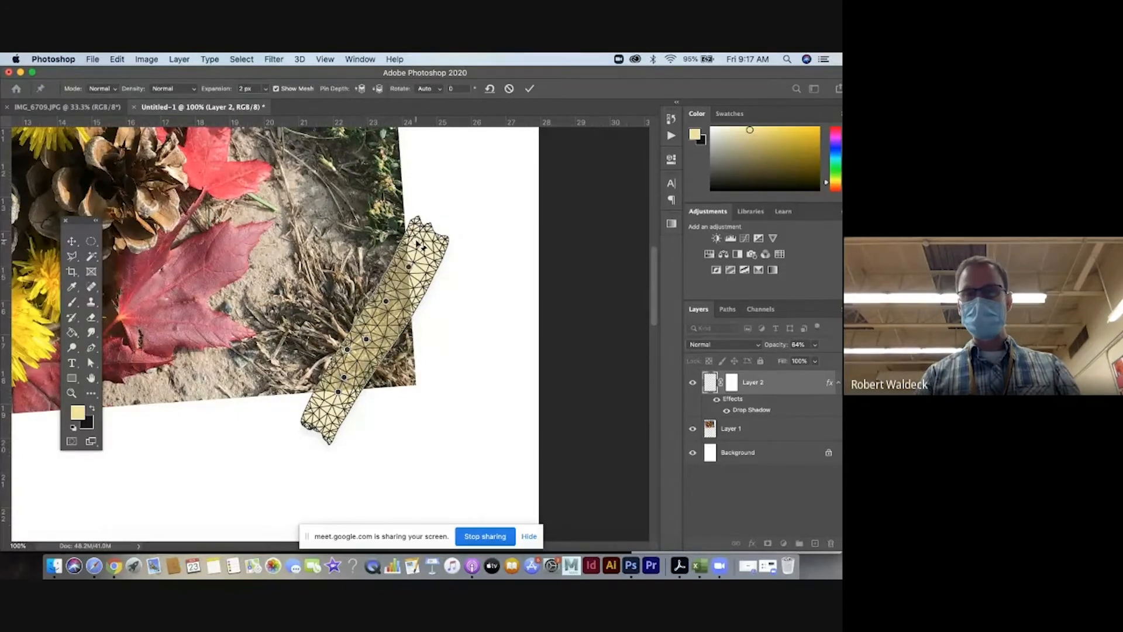
# Bend the tape strip by shifting its upper end outward and its middle and lower end slightly left, and apply the Puppet Warp.
pyautogui.moveTo(417, 242); pyautogui.dragTo(428, 243)
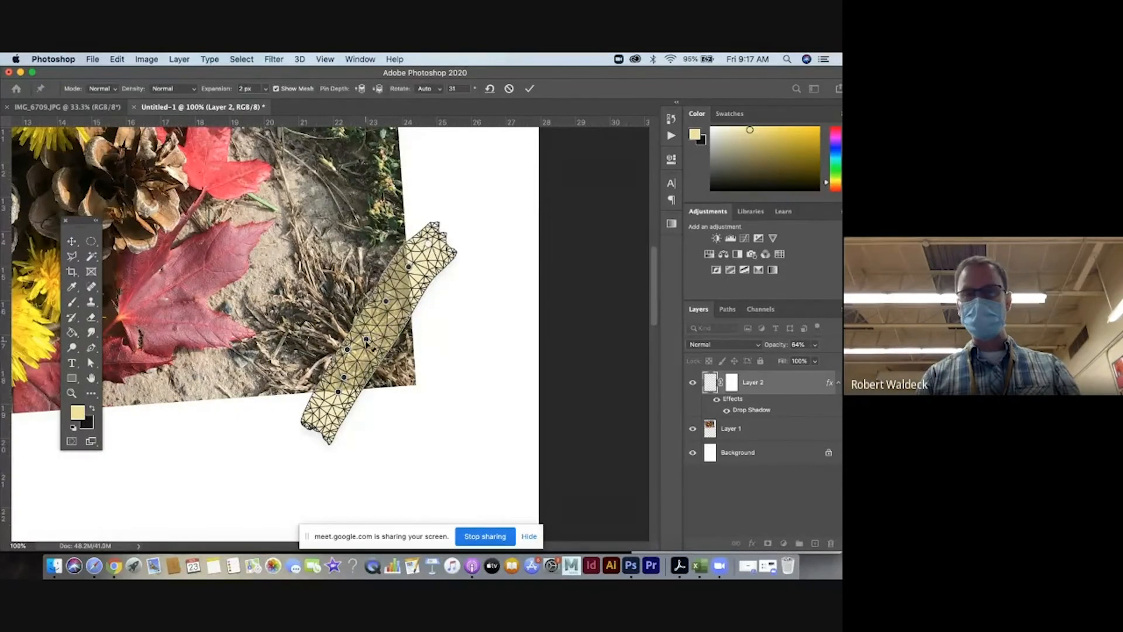
pyautogui.moveTo(367, 341); pyautogui.dragTo(361, 340)
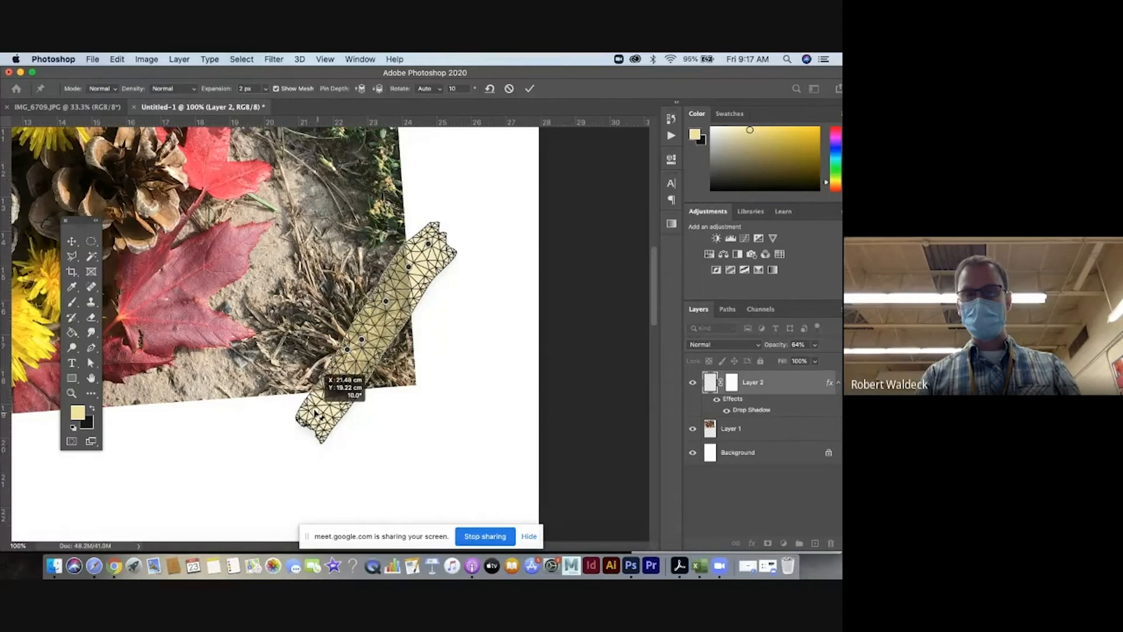
pyautogui.press('Return')
pyautogui.press('z')
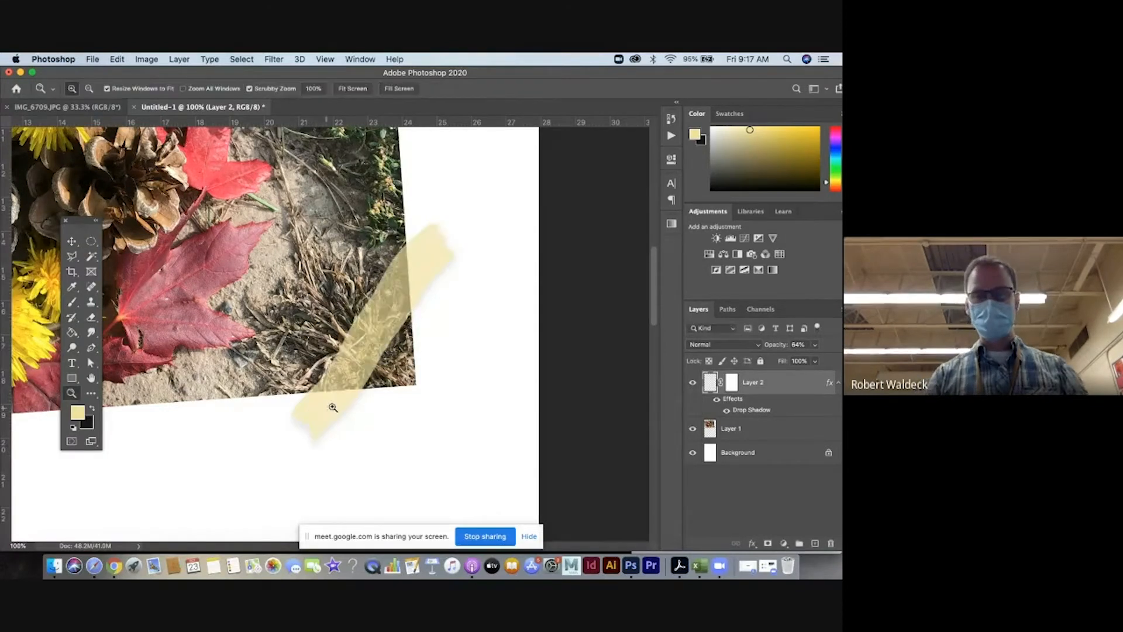
pyautogui.keyDown('alt'); pyautogui.click(364, 401); pyautogui.keyUp('alt')
pyautogui.keyDown('alt'); pyautogui.click(351, 411); pyautogui.keyUp('alt')
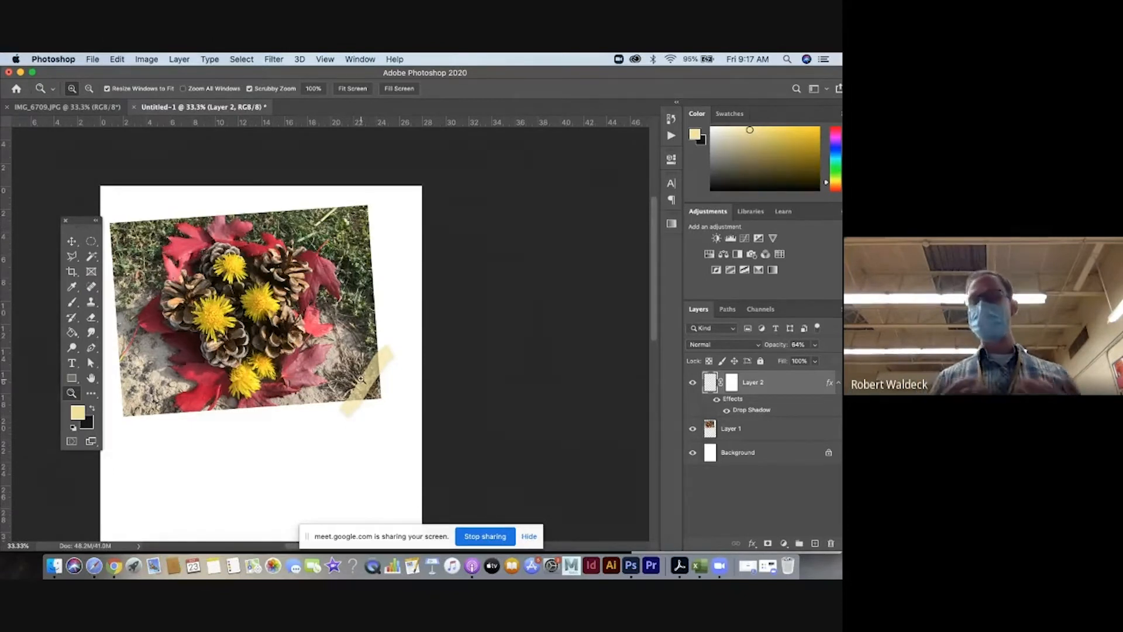
# Add a new layer above the tape strip for the photo's upper-right corner and swap the foreground and background colors.
pyautogui.click(348, 227)
pyautogui.doubleClick(361, 213)
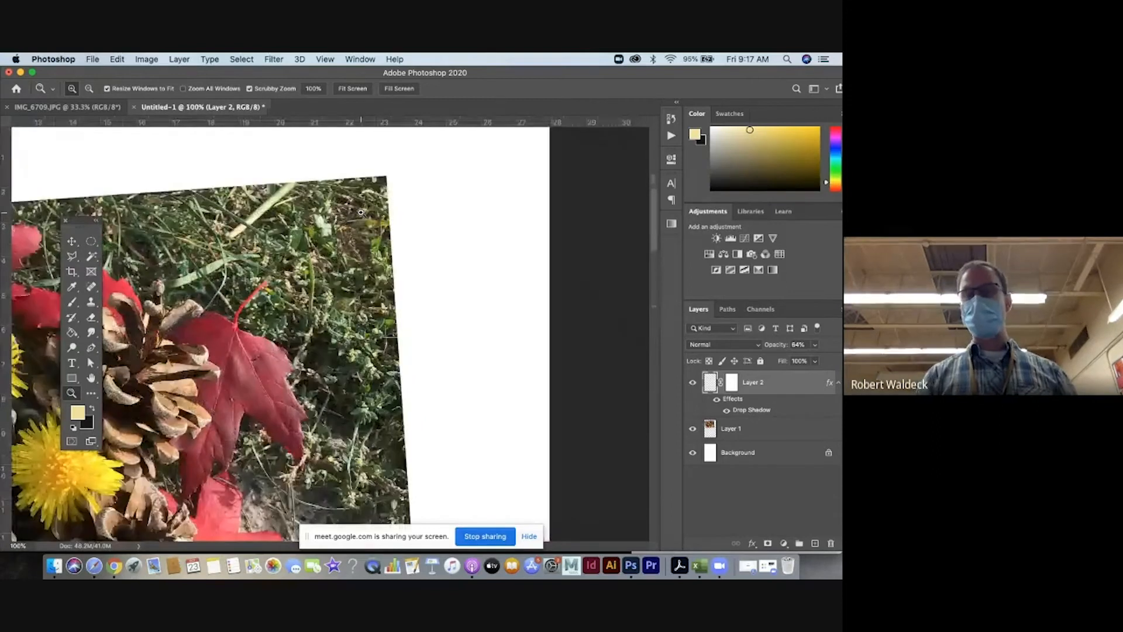
pyautogui.click(816, 543)
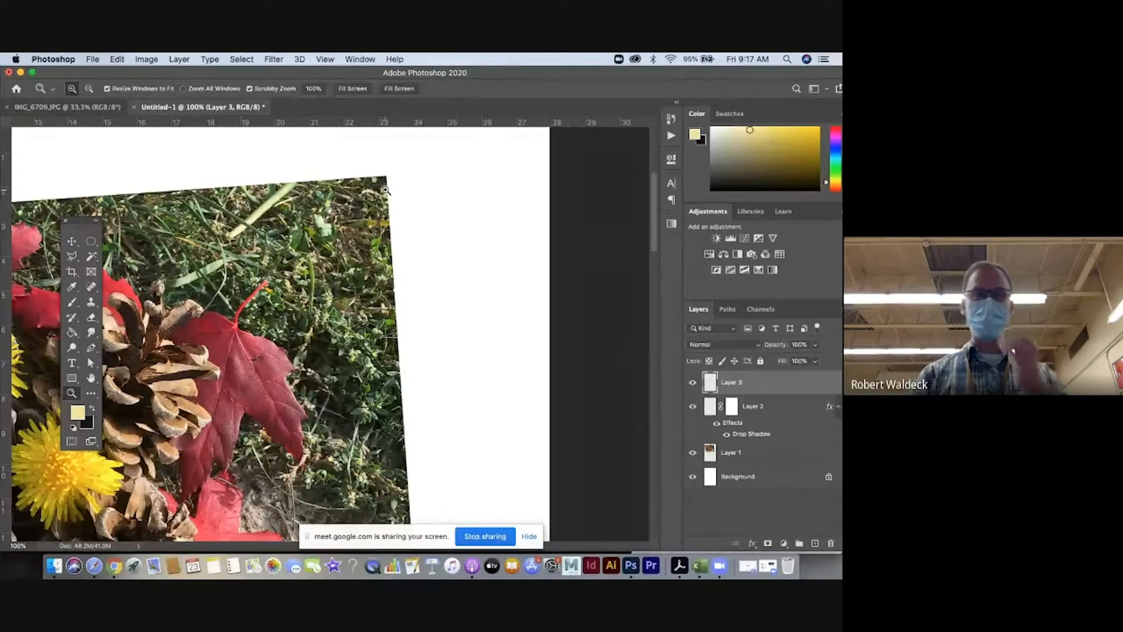
pyautogui.click(92, 409)
# Outline a triangular selection over the photo's upper-right corner with the Polygonal Lasso, extending slightly beyond the photo's edges.
pyautogui.click(72, 256)
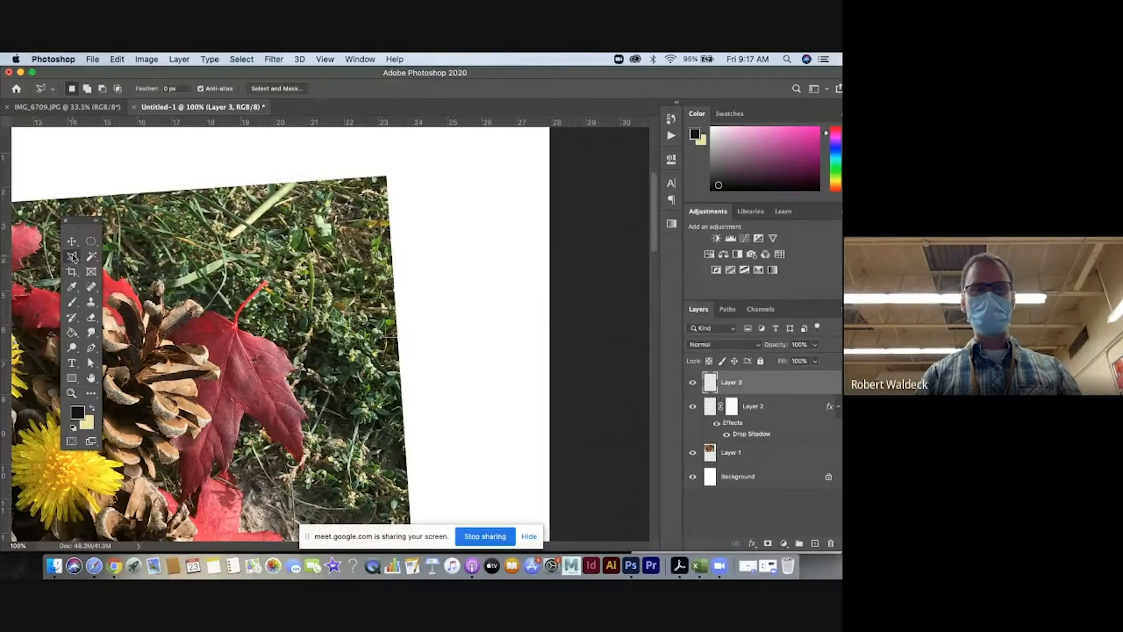
pyautogui.click(97, 266)
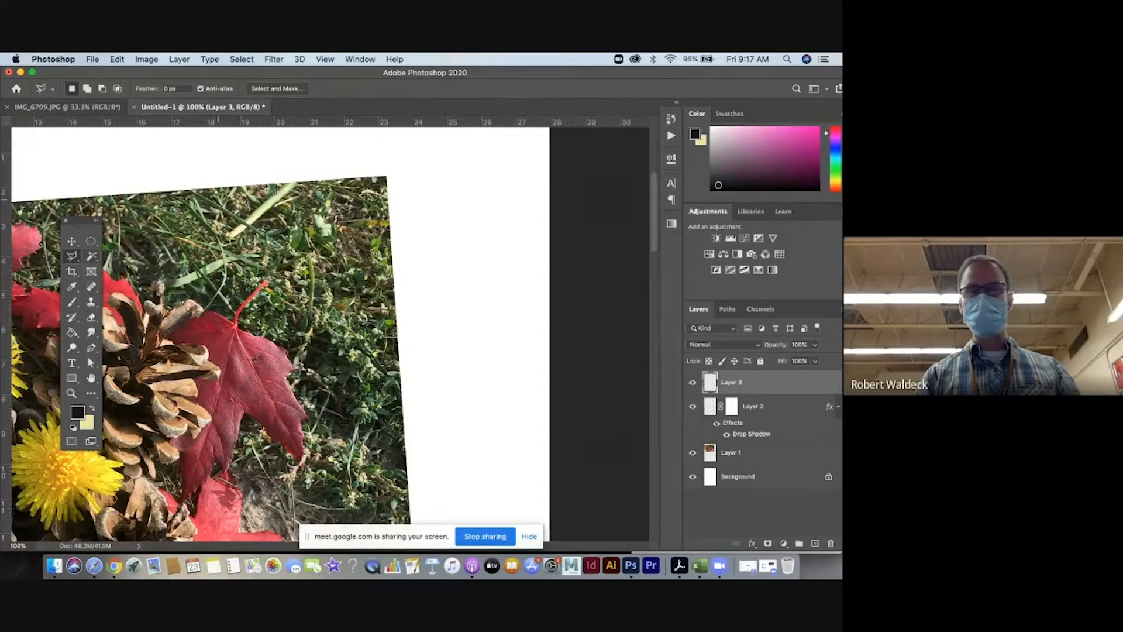
pyautogui.click(321, 173)
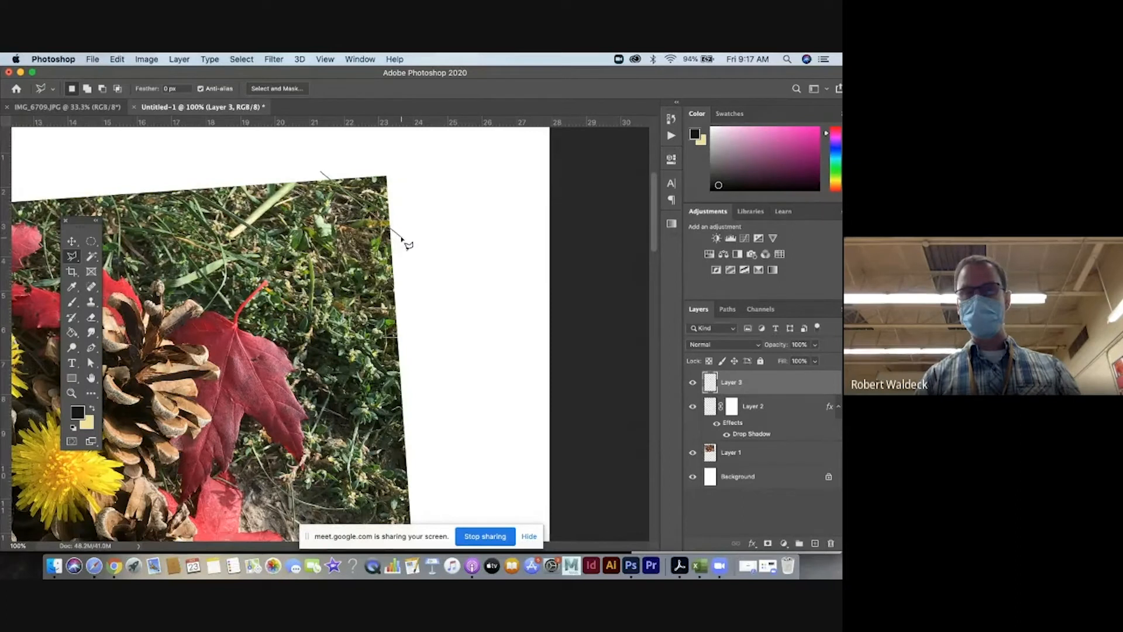
pyautogui.click(402, 237)
pyautogui.click(406, 160)
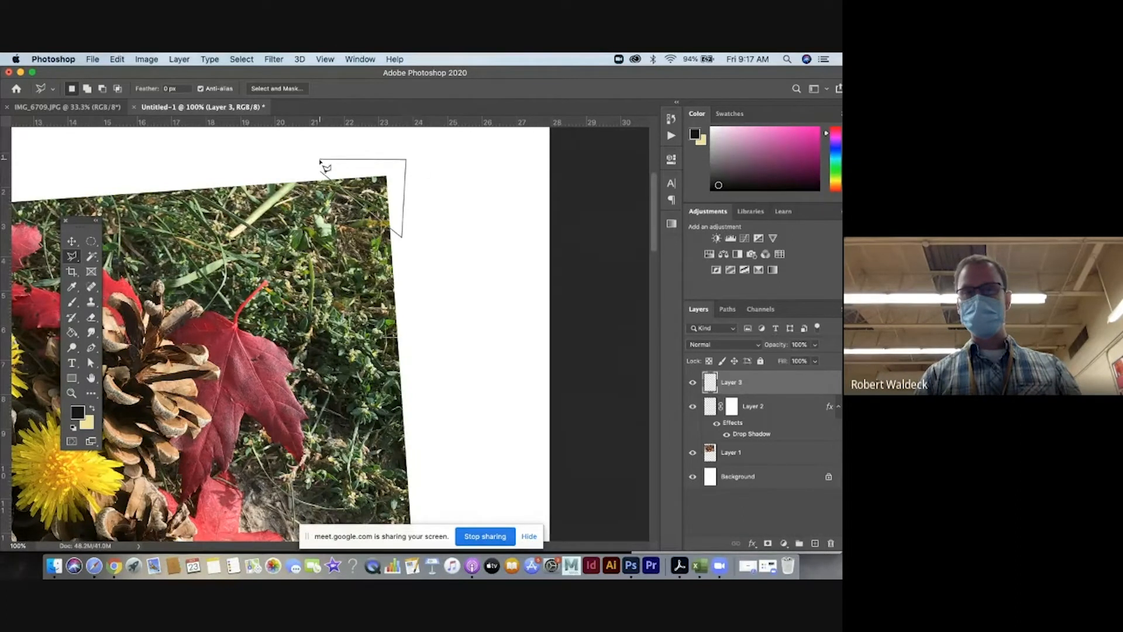
pyautogui.click(322, 171)
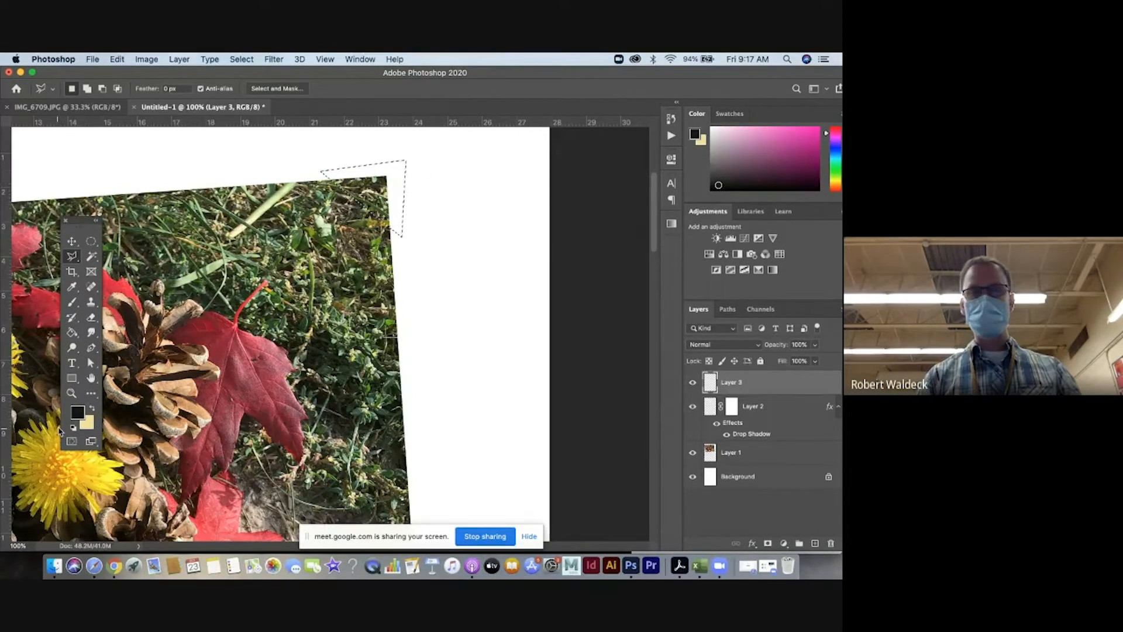
# Fill the triangular selection with dark grey #454545 using the Paint Bucket, and deselect it.
pyautogui.click(77, 412)
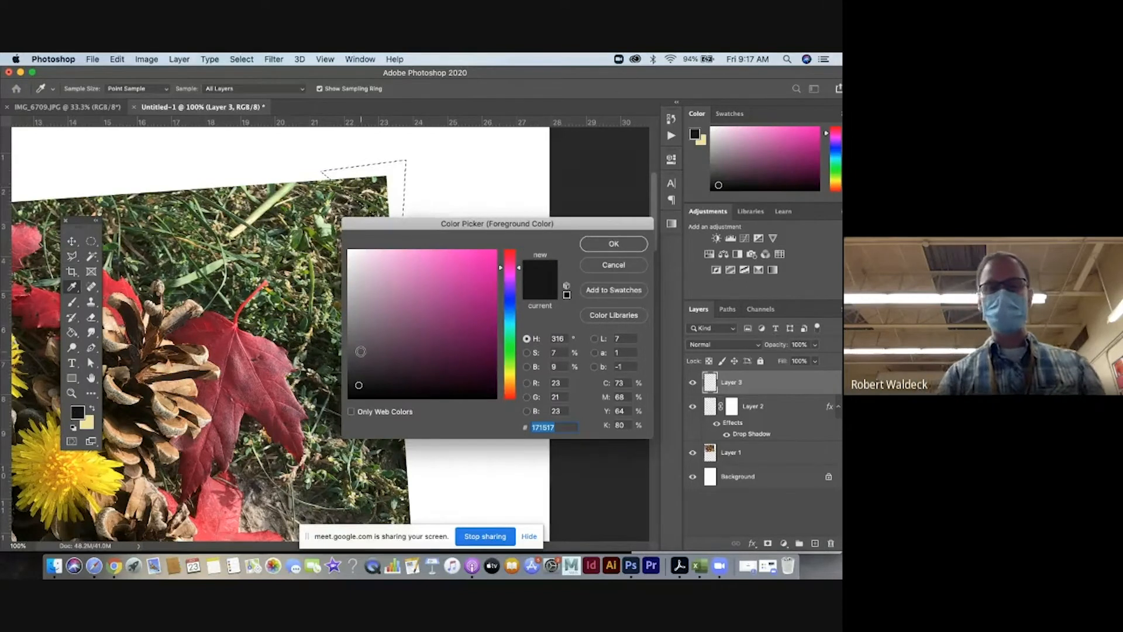
pyautogui.moveTo(360, 351); pyautogui.dragTo(349, 358)
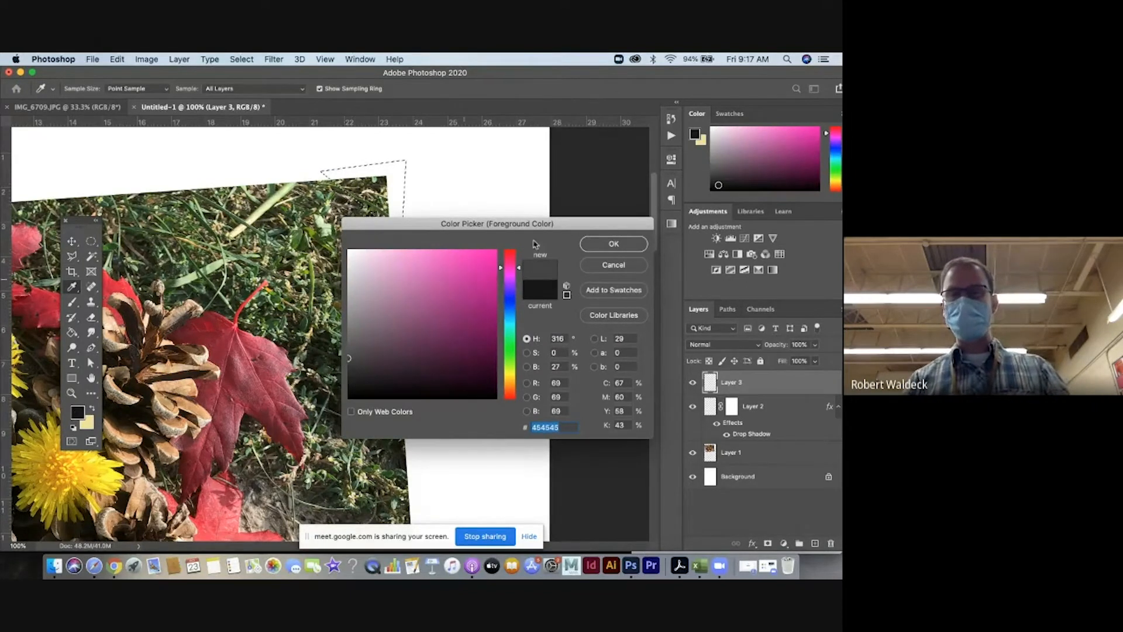
pyautogui.click(611, 243)
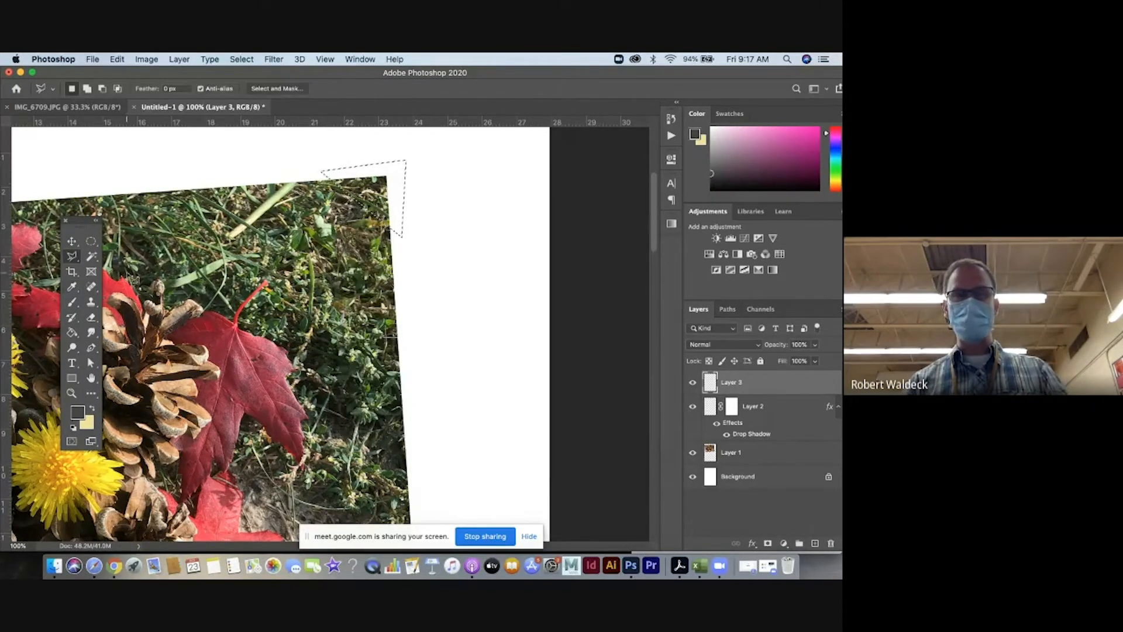
pyautogui.click(72, 332)
pyautogui.click(362, 181)
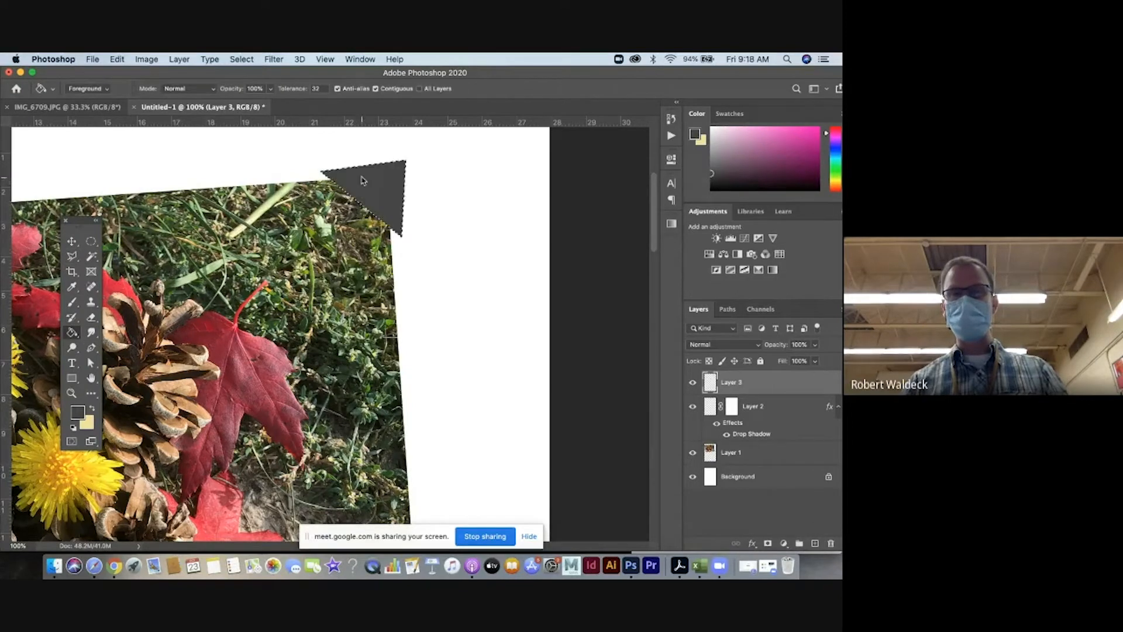
pyautogui.press('super+d')
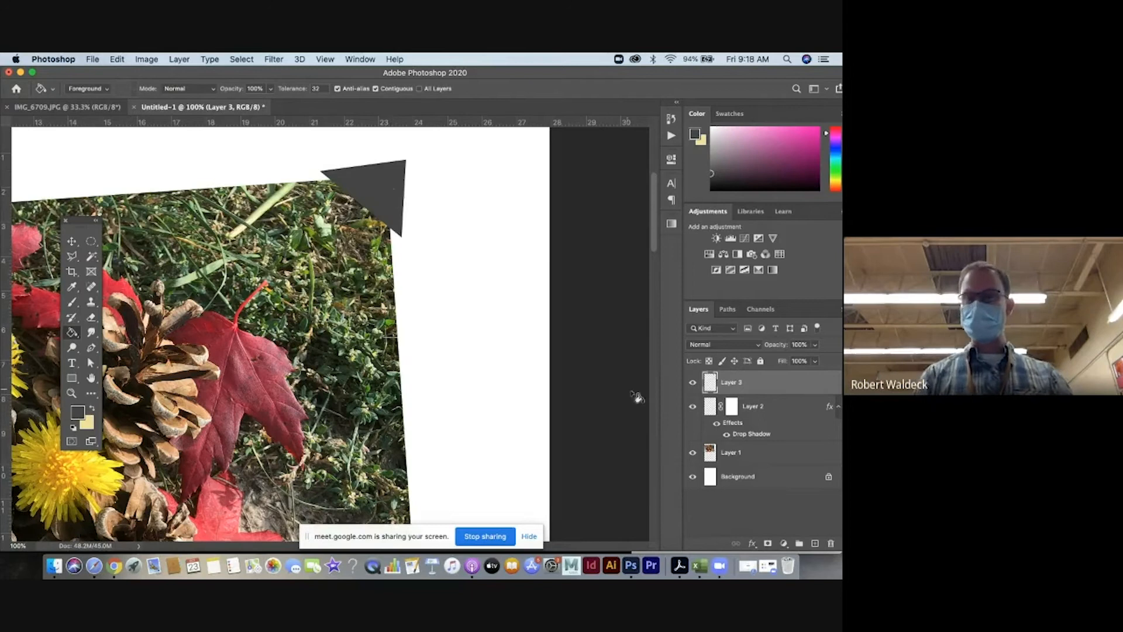
# Apply a Bevel & Emboss layer style to the grey corner triangle as a smooth Inner Bevel with 100% depth and 27 px size.
pyautogui.click(752, 544)
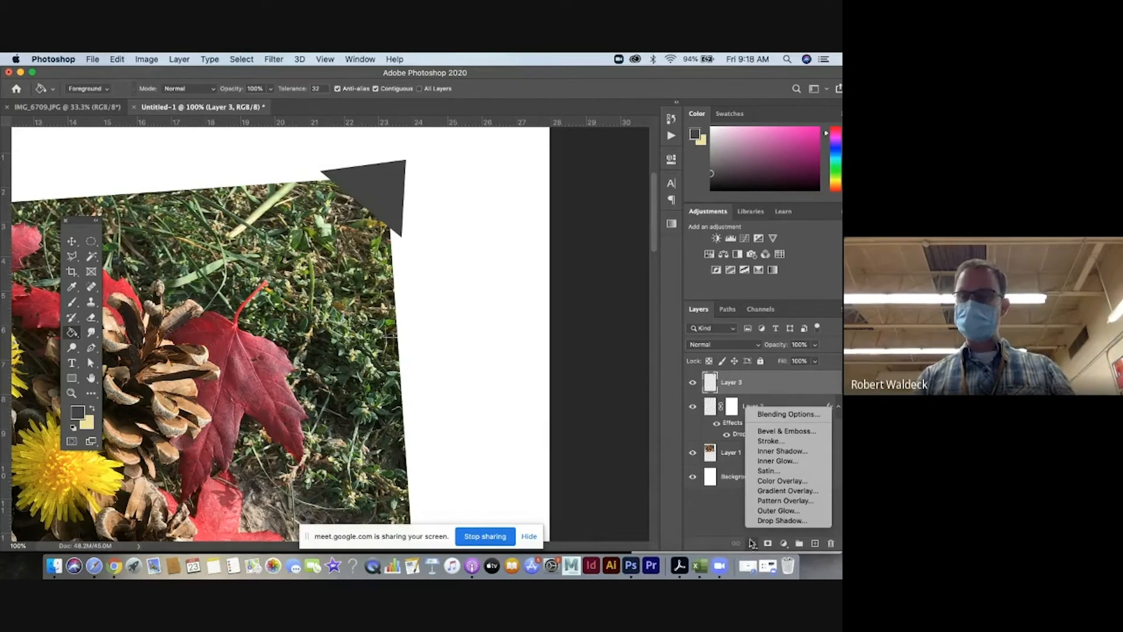
pyautogui.click(782, 433)
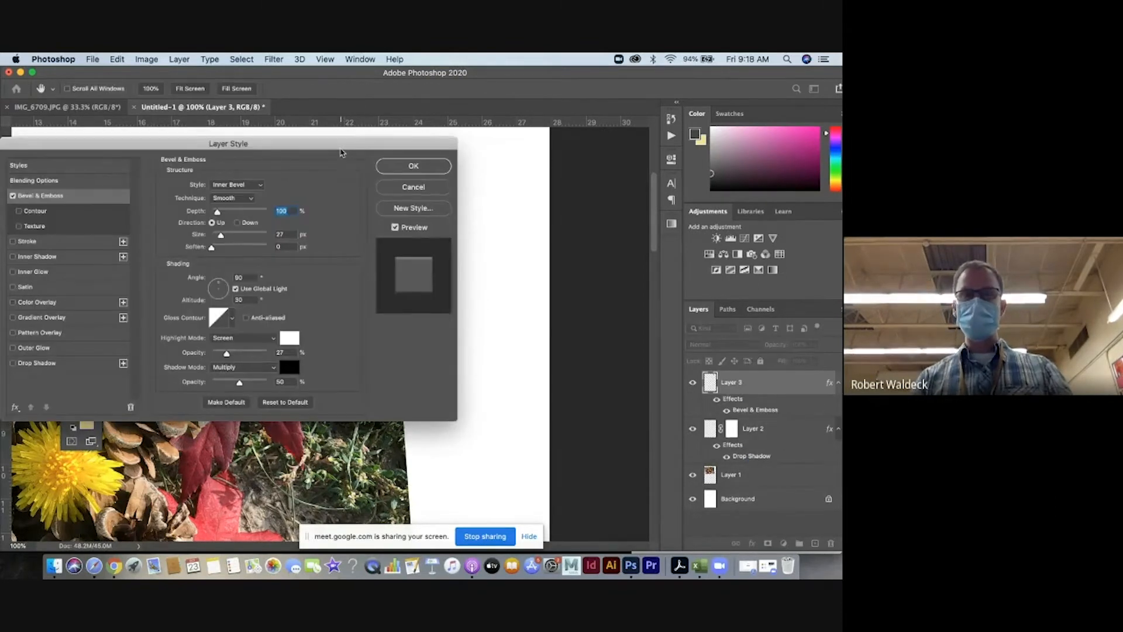
pyautogui.moveTo(342, 152); pyautogui.dragTo(402, 337)
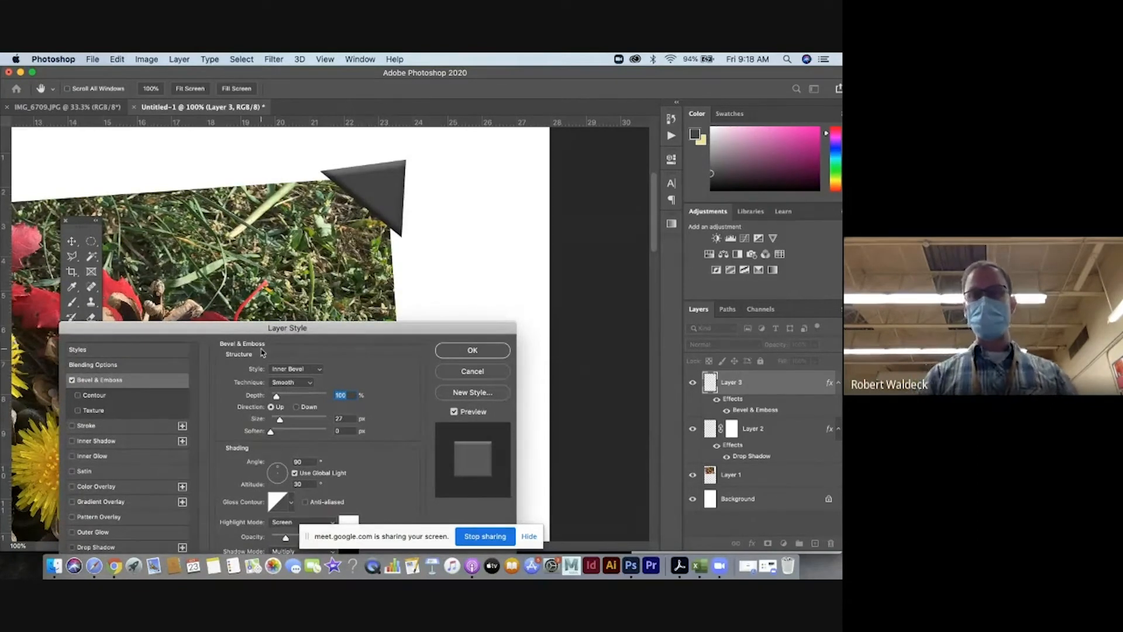
pyautogui.moveTo(245, 326); pyautogui.dragTo(278, 320)
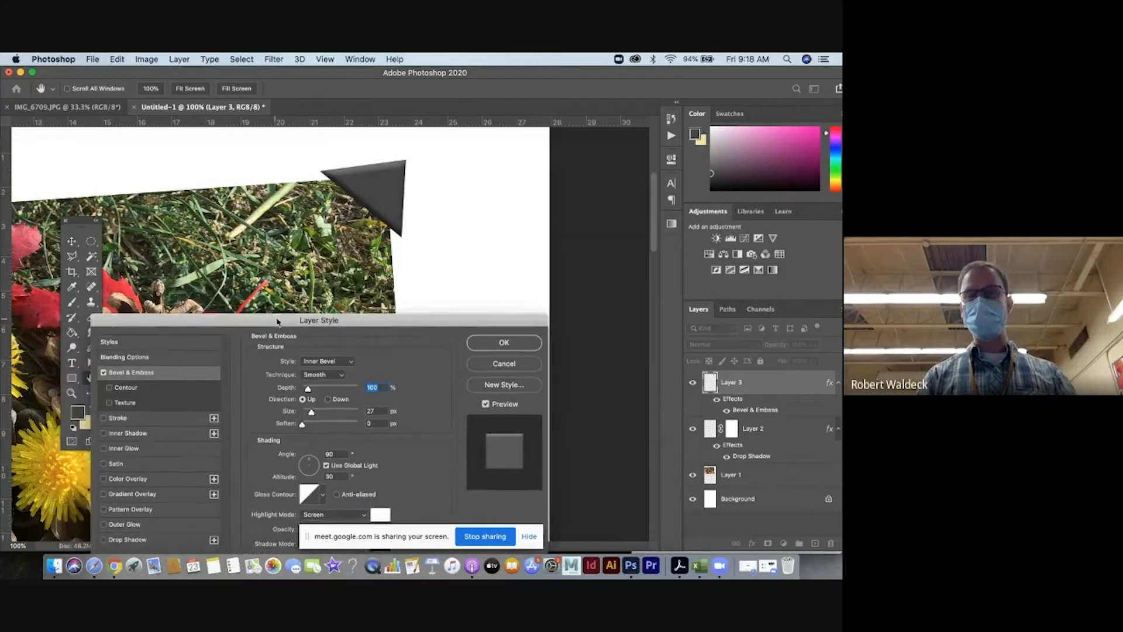
pyautogui.click(493, 343)
pyautogui.press('z')
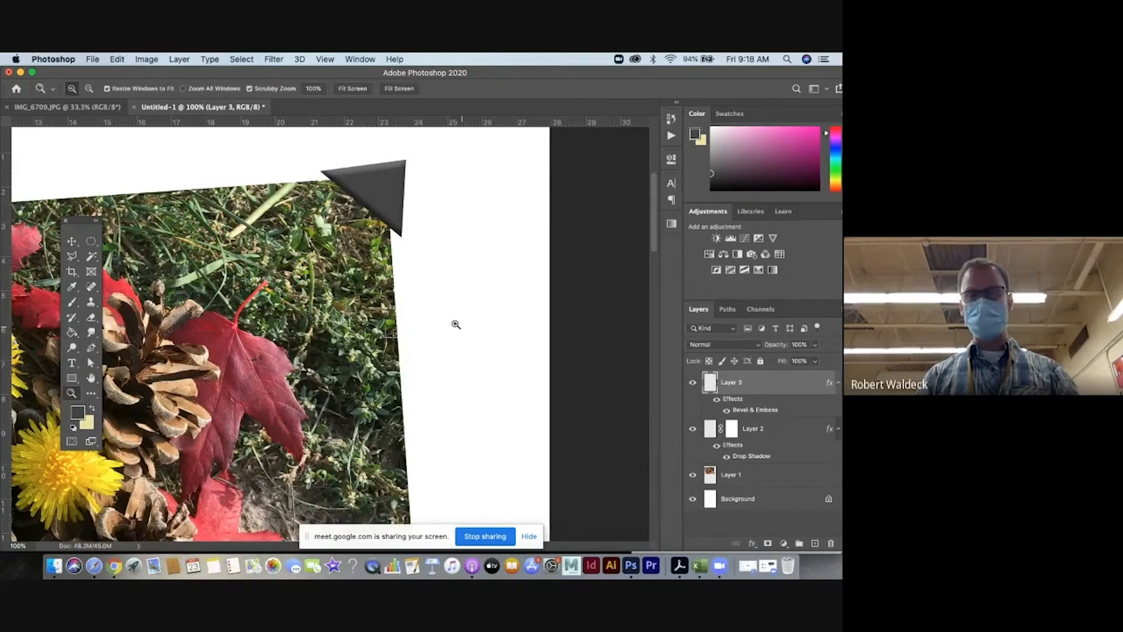
pyautogui.keyDown('alt'); pyautogui.click(437, 313); pyautogui.keyUp('alt')
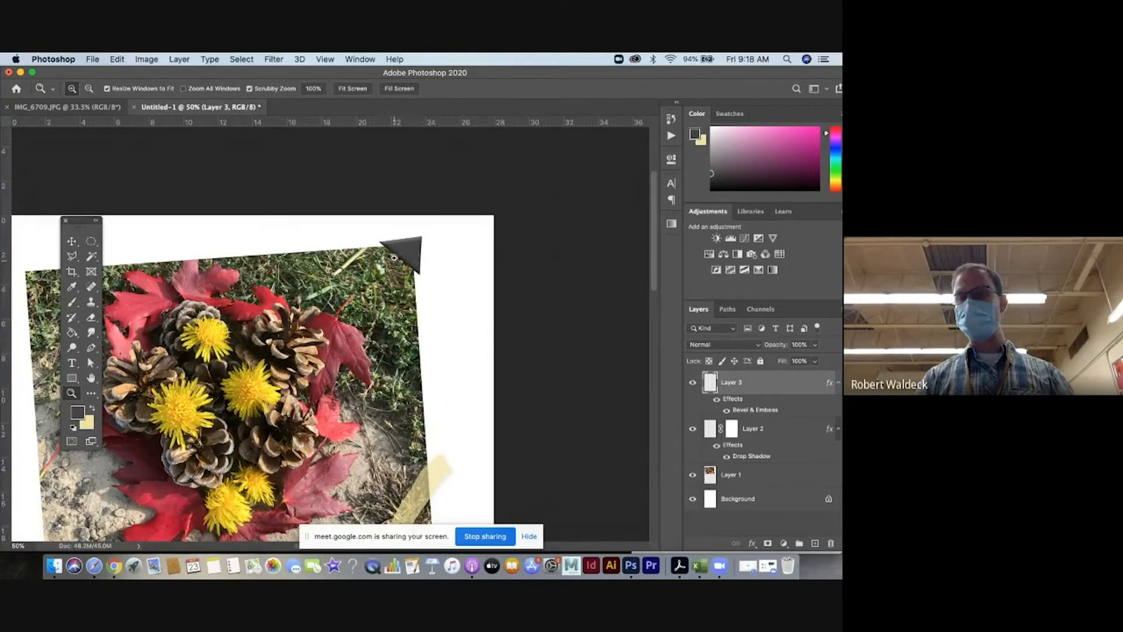
pyautogui.click(752, 543)
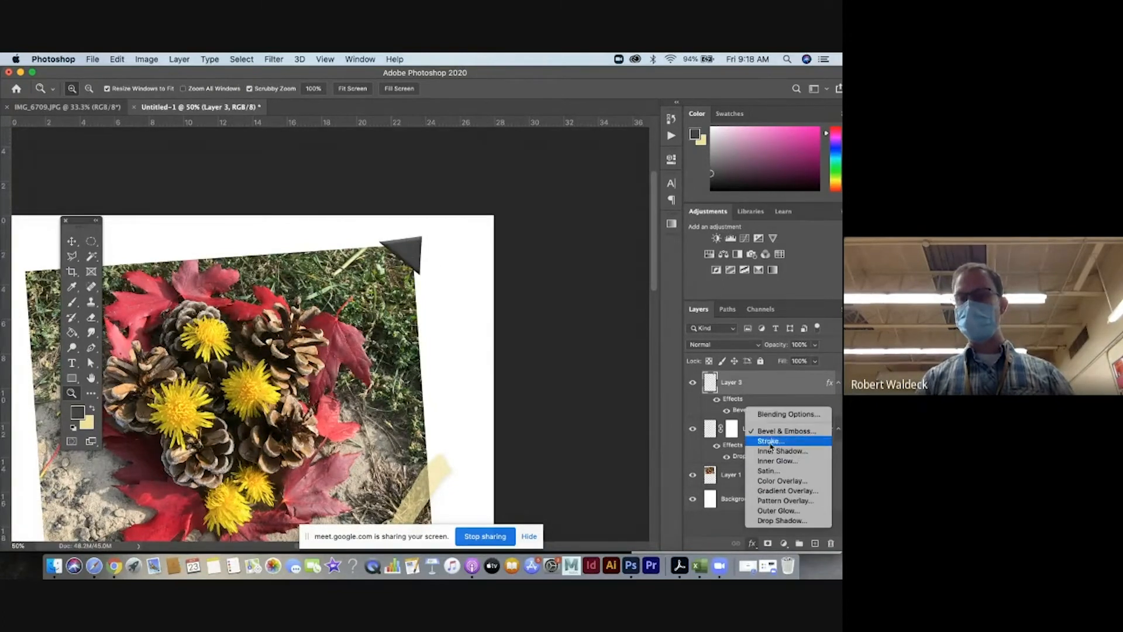
pyautogui.click(608, 468)
pyautogui.click(755, 434)
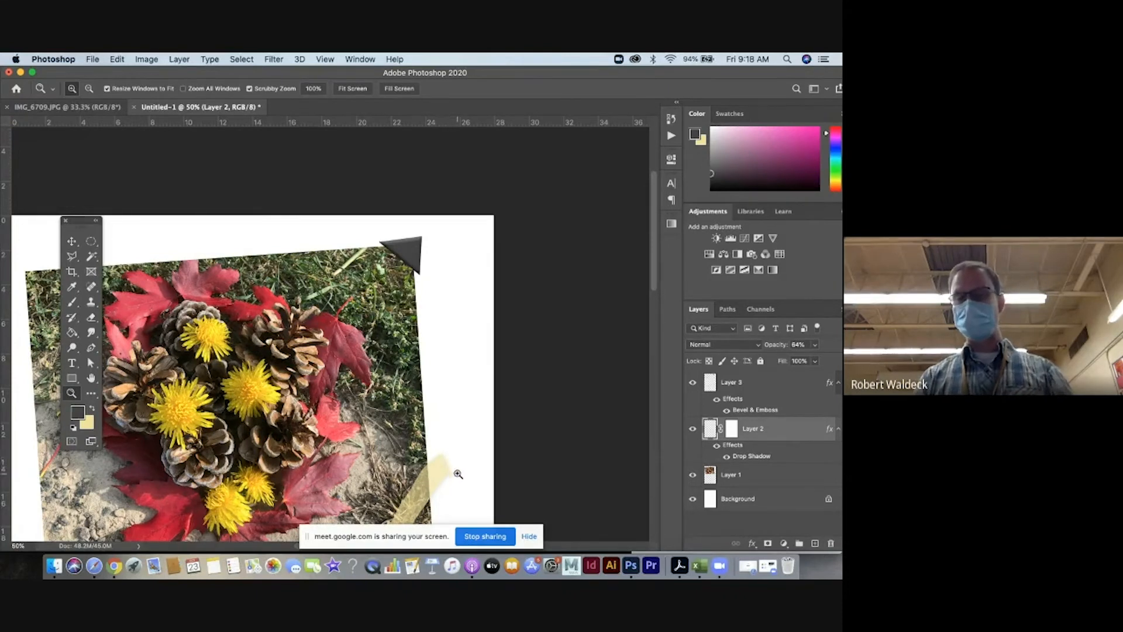
# Add a new layer and draw a rectangular marquee about 8 cm by 5 cm in the blank area below the photo.
pyautogui.moveTo(457, 472); pyautogui.dragTo(460, 396)
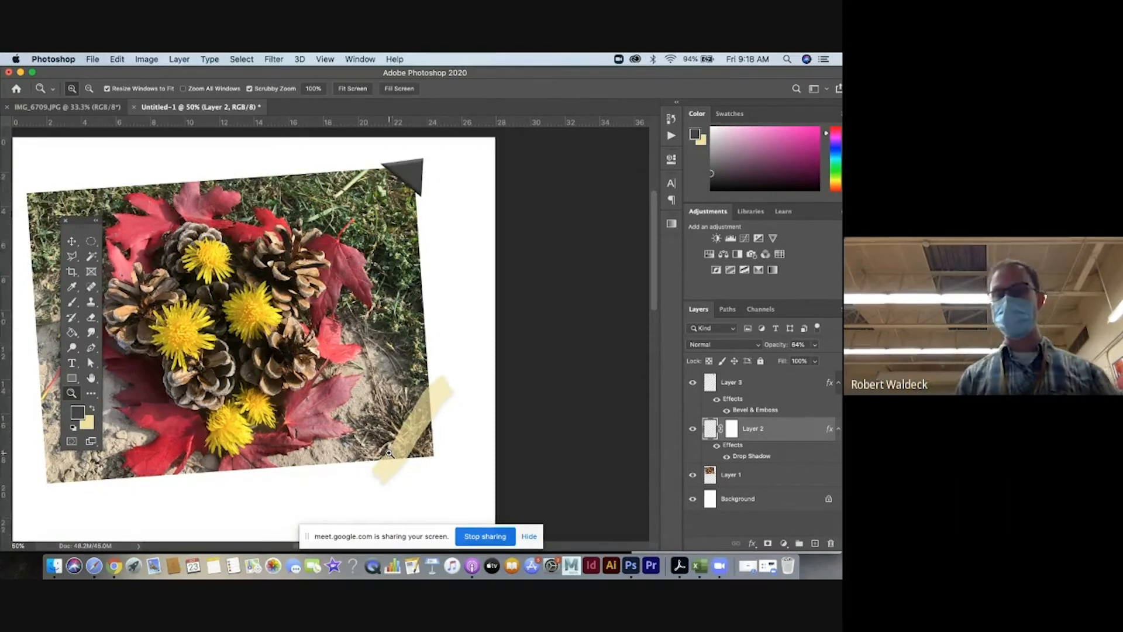
pyautogui.moveTo(312, 412); pyautogui.dragTo(409, 372)
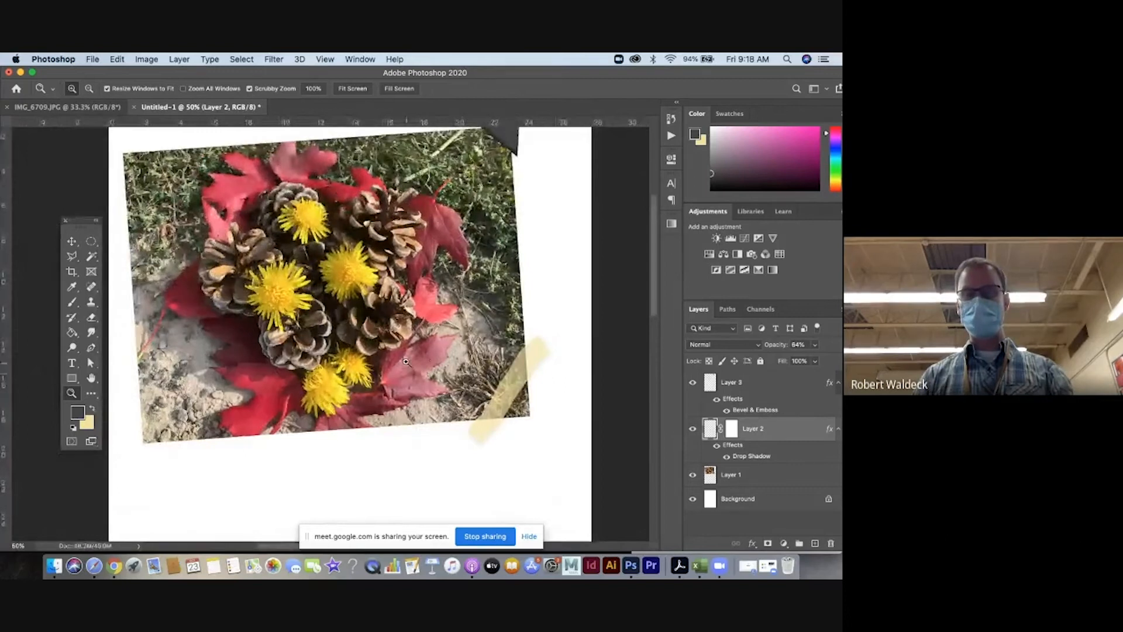
pyautogui.keyDown('alt'); pyautogui.click(406, 360); pyautogui.keyUp('alt')
pyautogui.moveTo(404, 358); pyautogui.dragTo(380, 266)
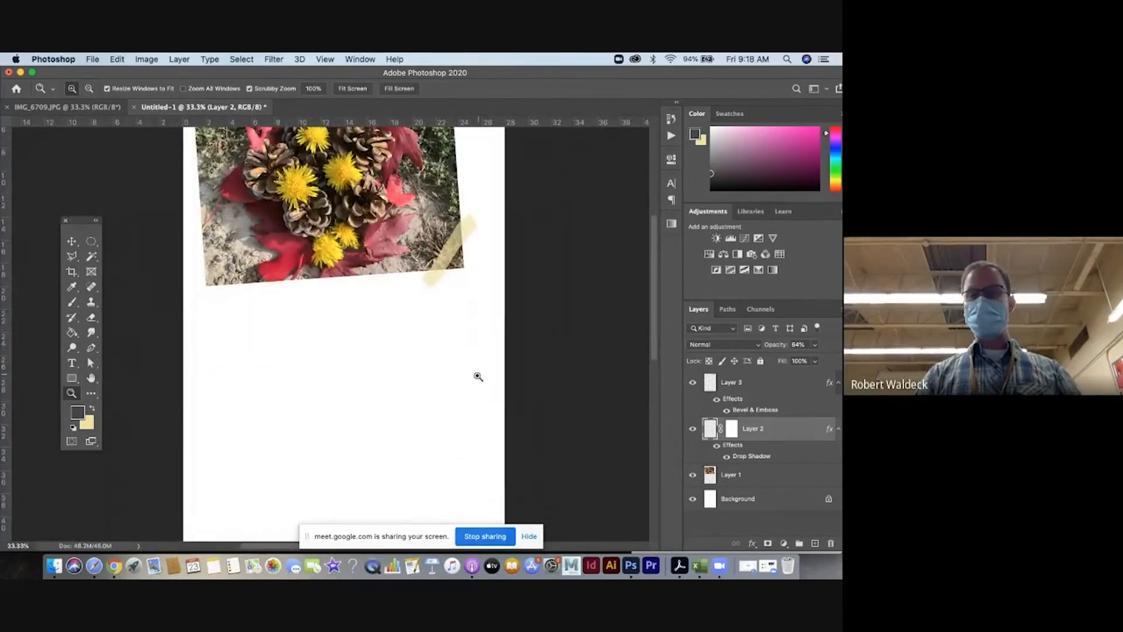
pyautogui.click(815, 544)
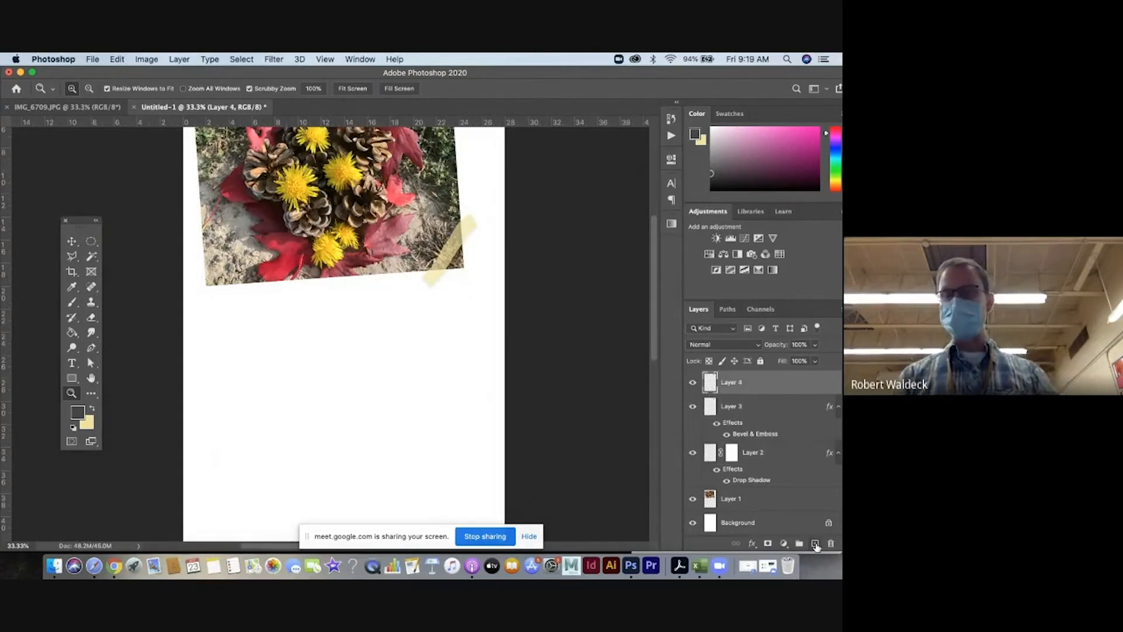
pyautogui.click(100, 237)
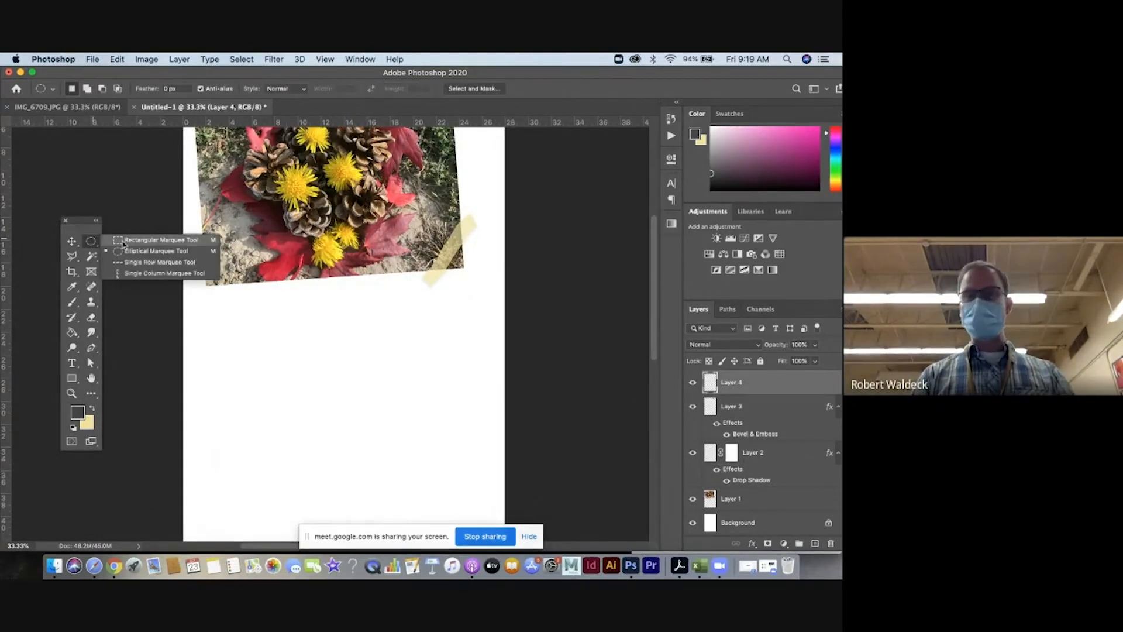
pyautogui.click(123, 243)
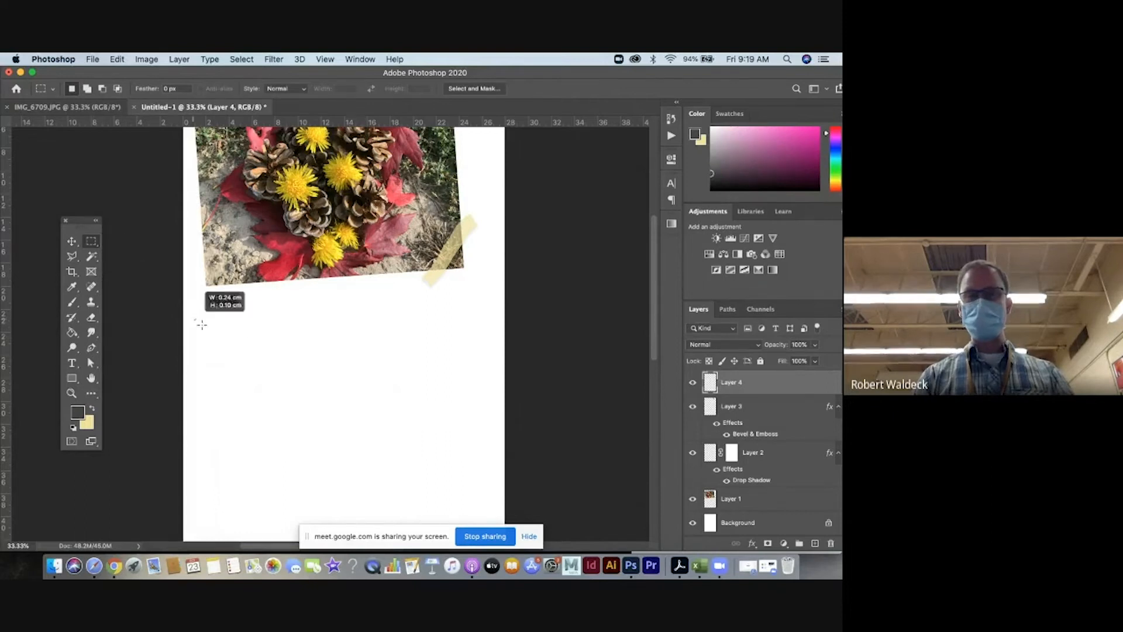
pyautogui.moveTo(202, 324); pyautogui.dragTo(286, 381)
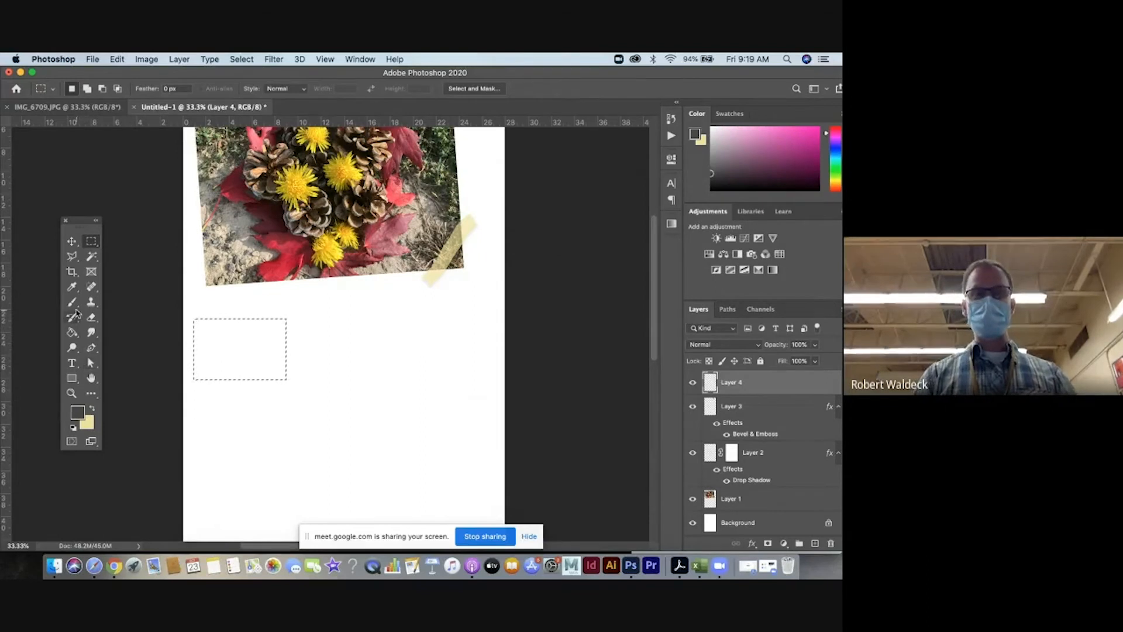
# Fill the rectangular selection with the dark grey foreground color using the Paint Bucket, and deselect it.
pyautogui.click(72, 332)
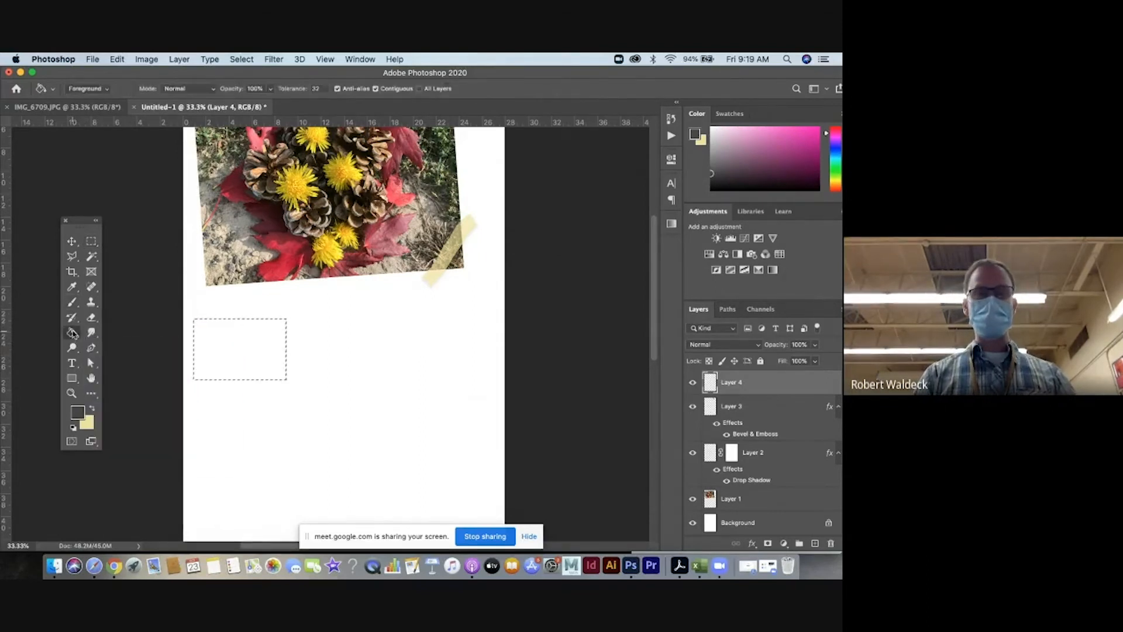
pyautogui.click(212, 355)
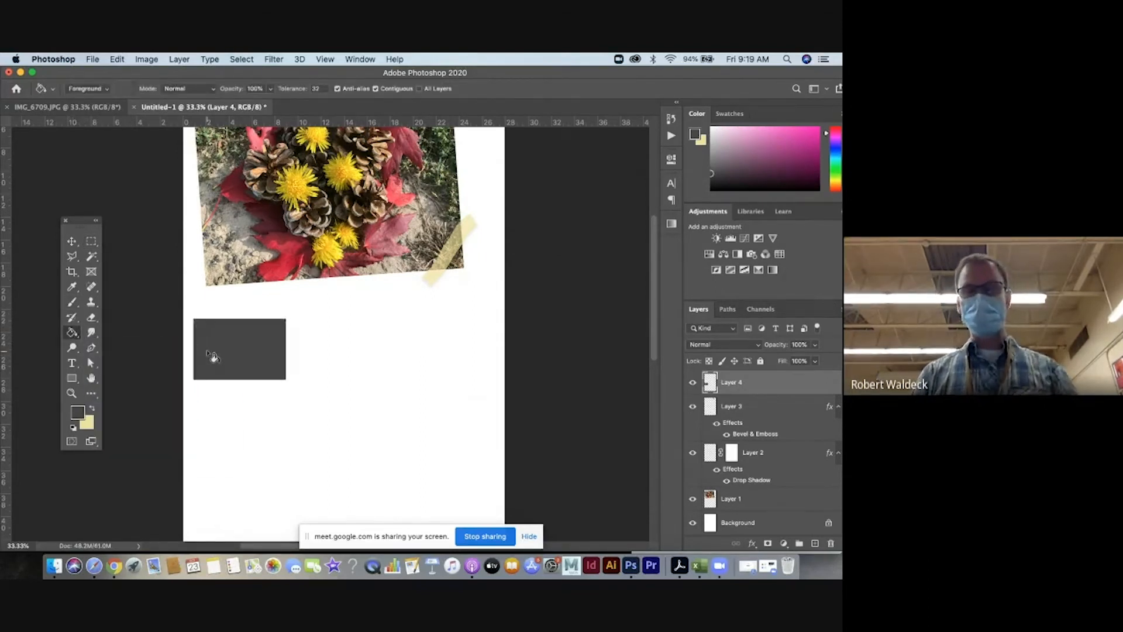
pyautogui.press('z')
pyautogui.moveTo(261, 346); pyautogui.dragTo(299, 293)
pyautogui.click(265, 339)
pyautogui.click(263, 337)
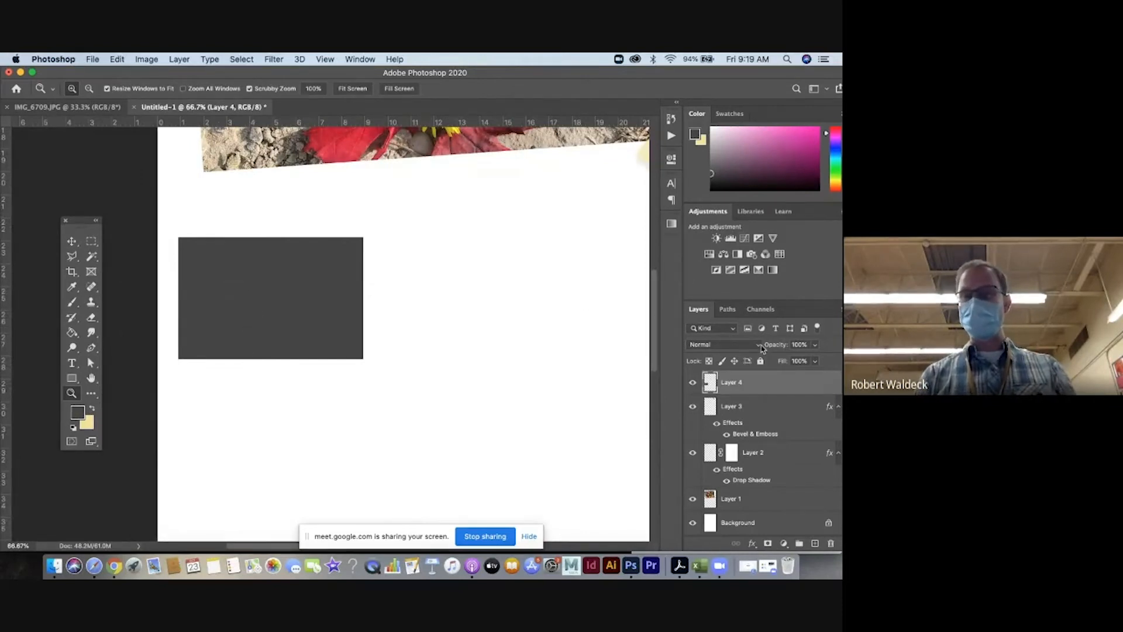
pyautogui.click(817, 346)
pyautogui.moveTo(817, 358)
pyautogui.mouseDown()
pyautogui.moveTo(791, 362)
pyautogui.moveTo(816, 366)
pyautogui.mouseUp()
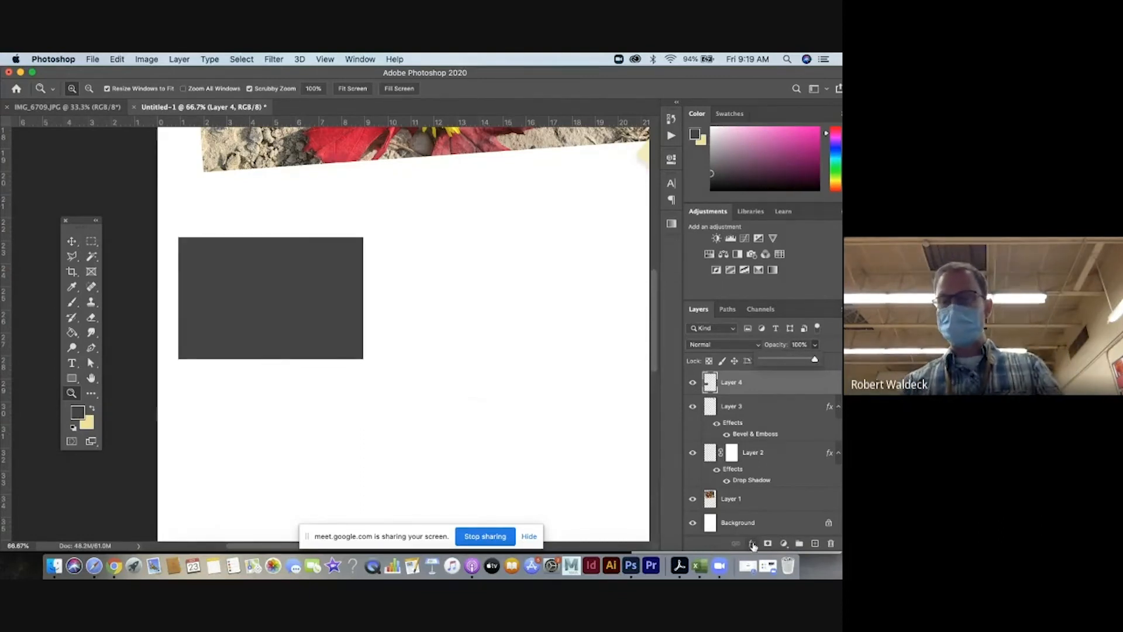
# Apply an inside Stroke layer style to the grey rectangle in orange #e74e11, about 18 px wide.
pyautogui.click(752, 544)
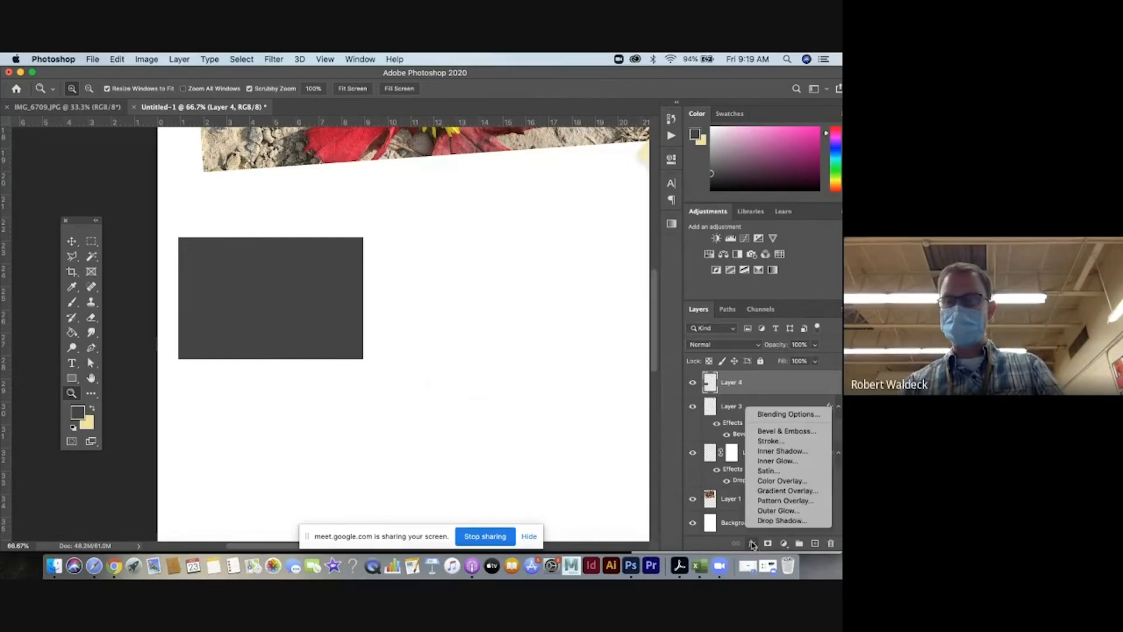
pyautogui.click(764, 441)
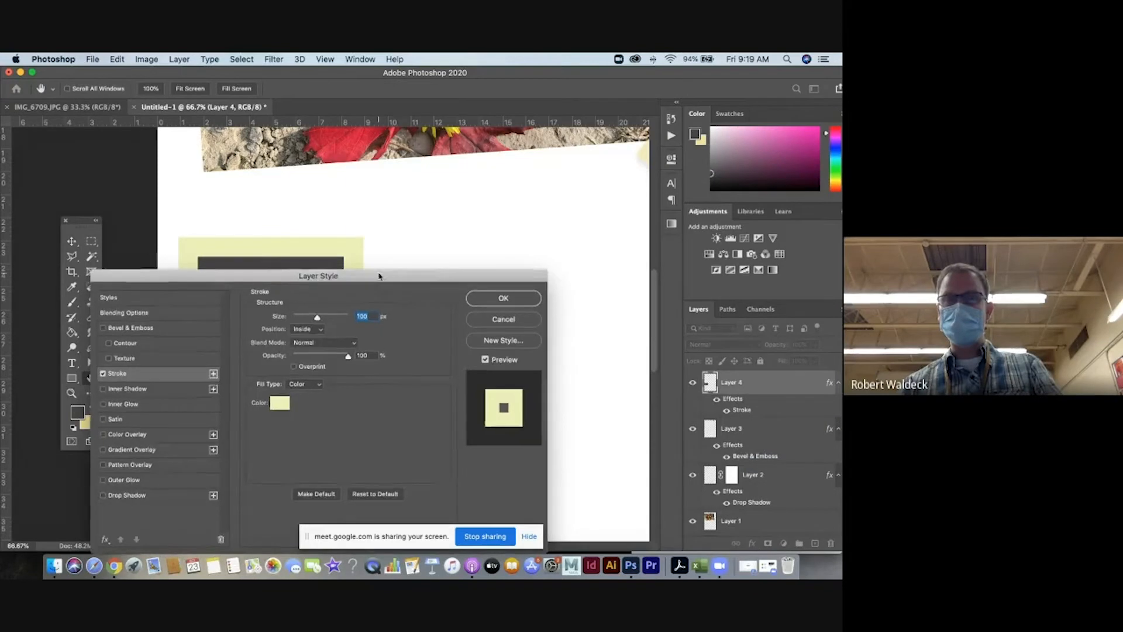
pyautogui.moveTo(379, 276); pyautogui.dragTo(590, 275)
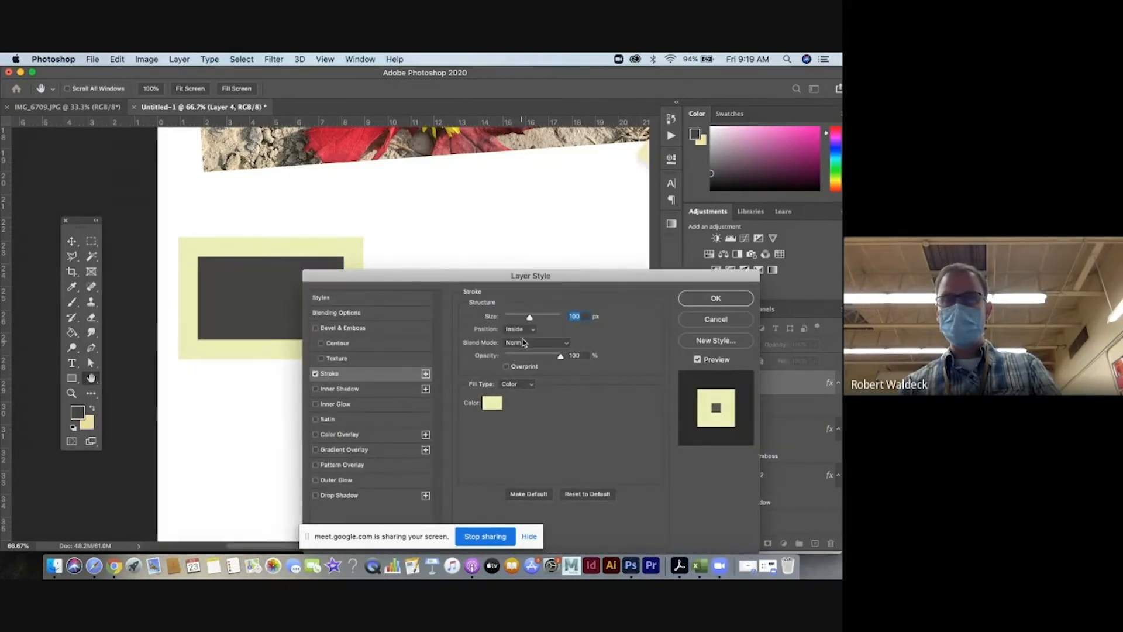
pyautogui.click(492, 403)
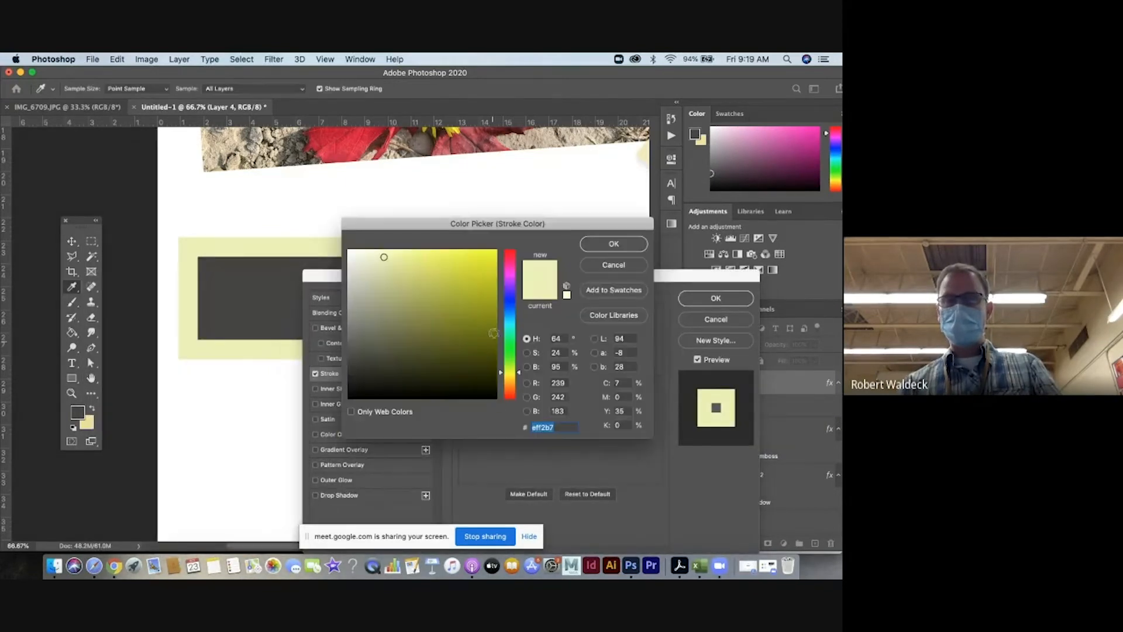
pyautogui.moveTo(510, 273); pyautogui.dragTo(510, 392)
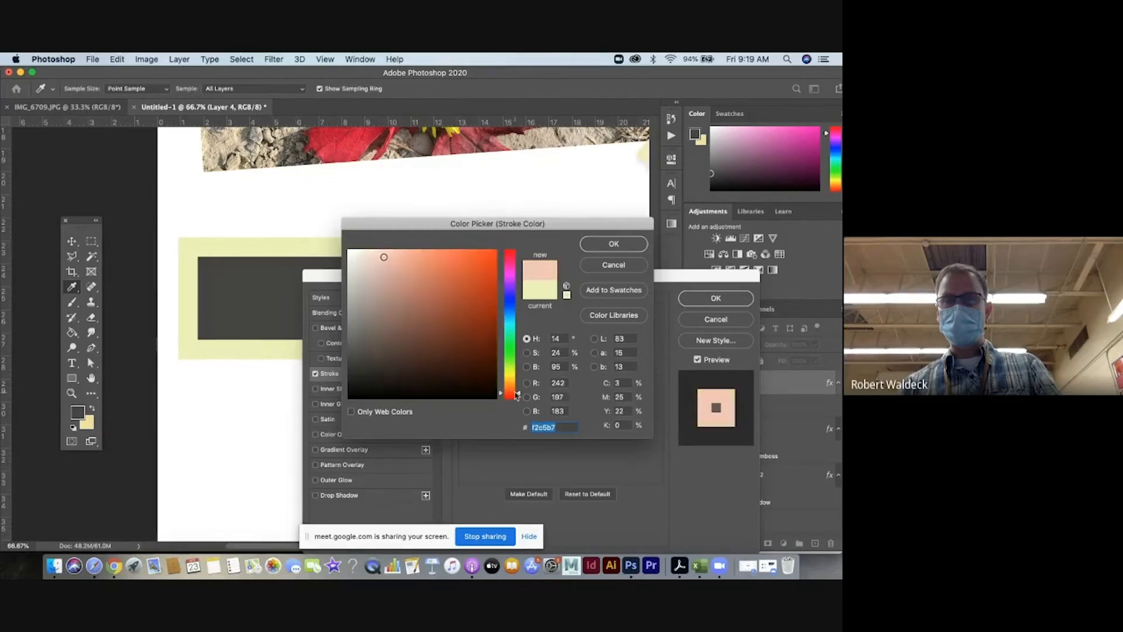
pyautogui.click(471, 263)
pyautogui.click(477, 262)
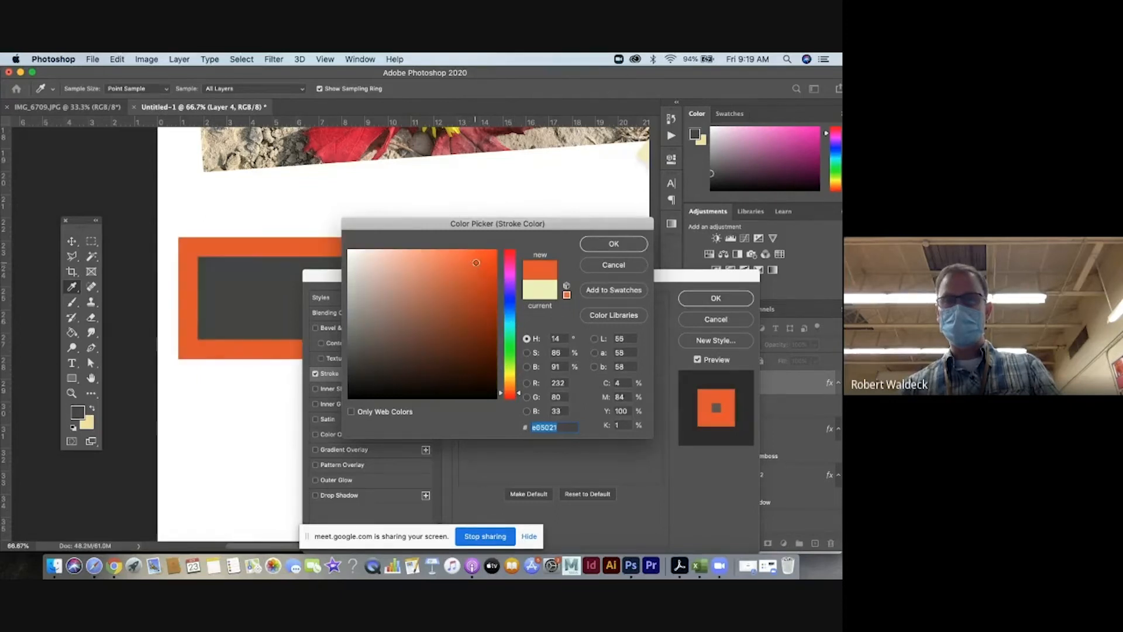
pyautogui.moveTo(516, 392); pyautogui.dragTo(518, 395)
pyautogui.click(485, 263)
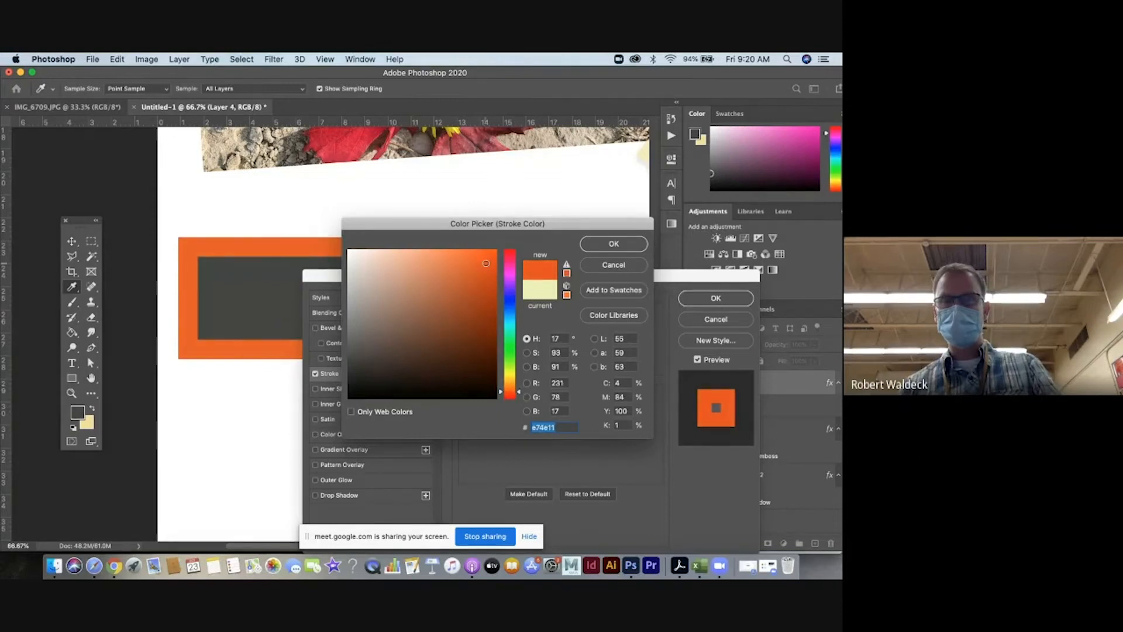
pyautogui.click(608, 243)
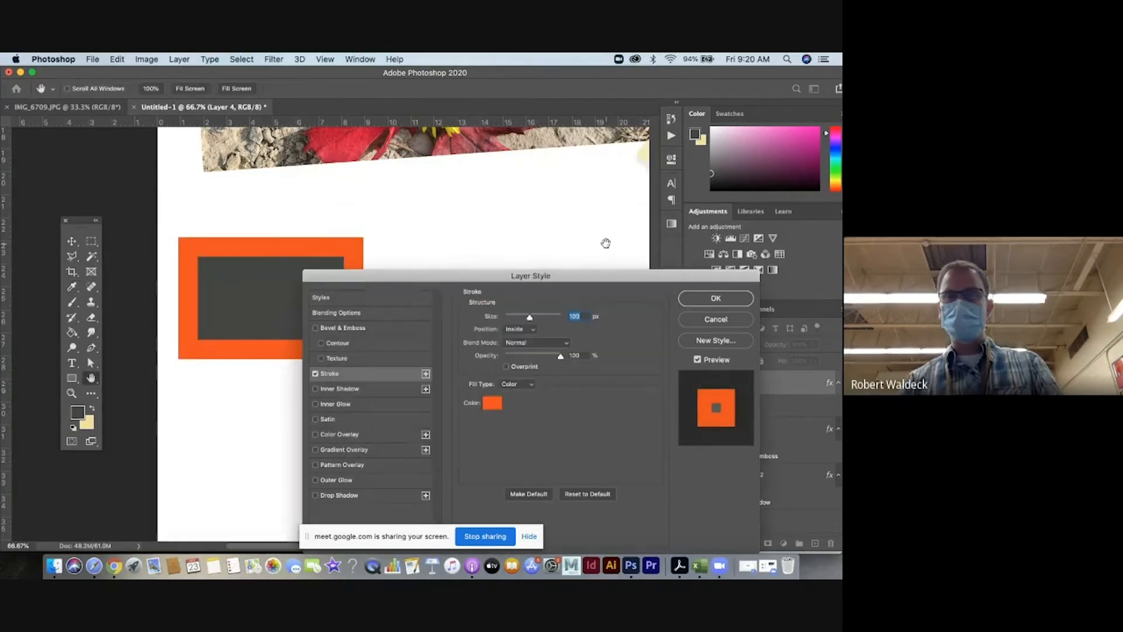
pyautogui.moveTo(518, 316); pyautogui.dragTo(513, 321)
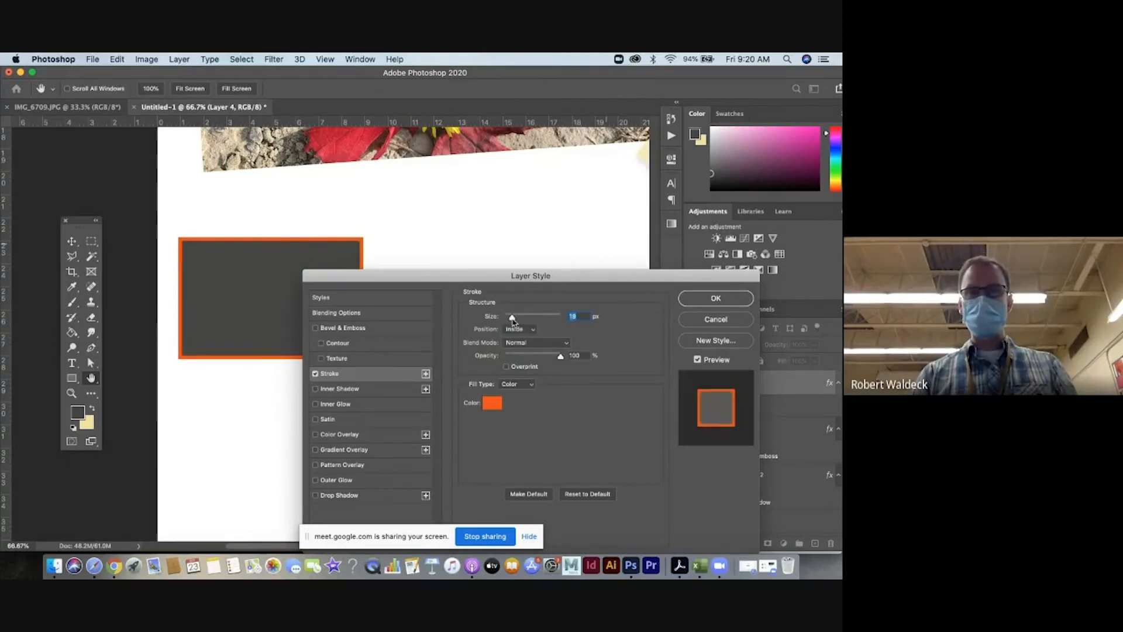
pyautogui.click(692, 299)
# Set the stroked rectangle layer's fill to 24% and its opacity to 71%.
pyautogui.moveTo(374, 329); pyautogui.dragTo(348, 308)
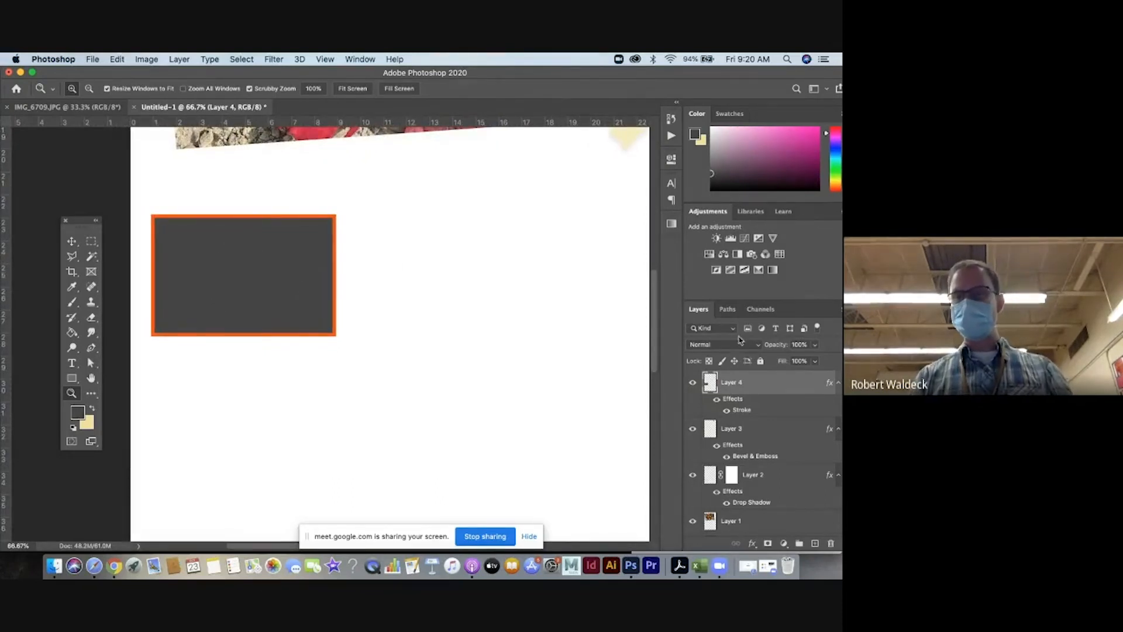
pyautogui.click(814, 361)
pyautogui.moveTo(782, 377); pyautogui.dragTo(762, 377)
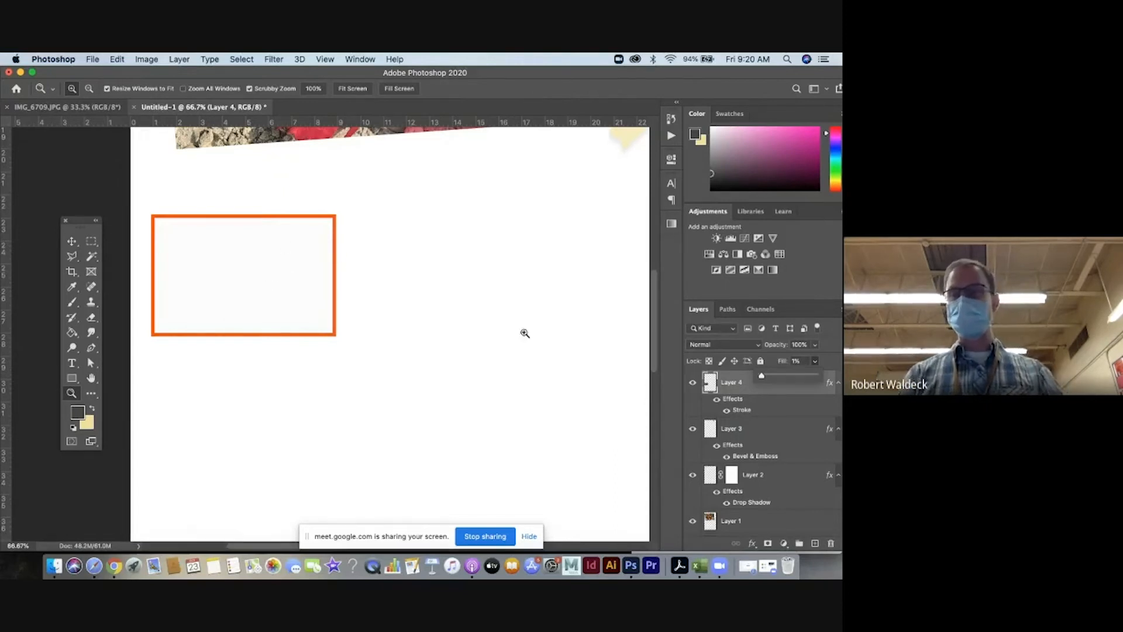
pyautogui.click(774, 376)
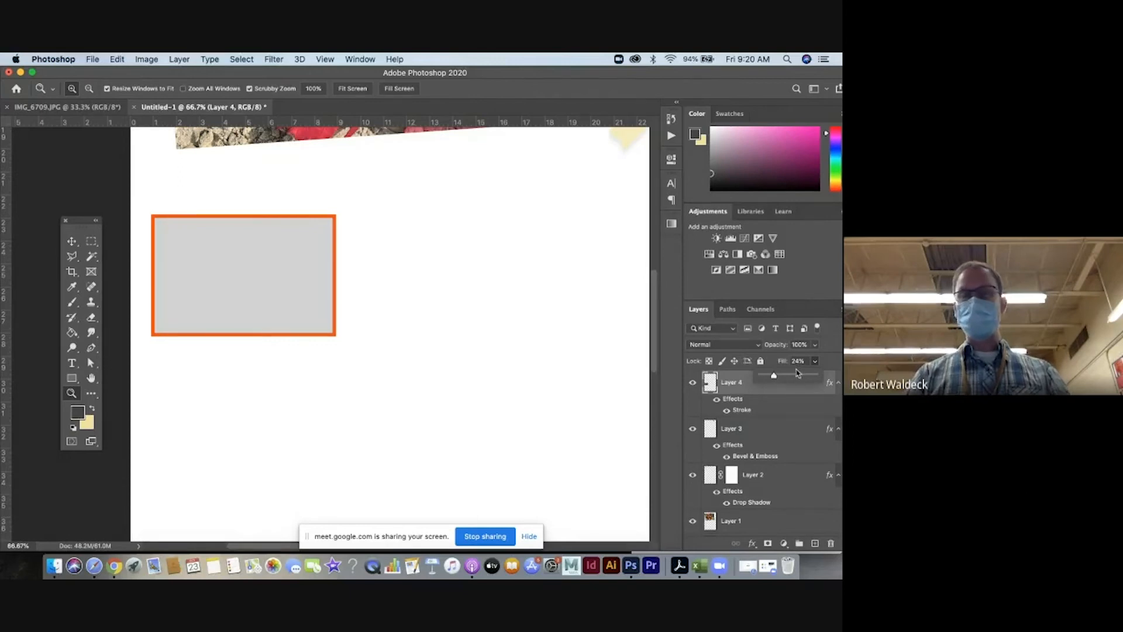
pyautogui.click(813, 345)
pyautogui.moveTo(816, 358); pyautogui.dragTo(799, 359)
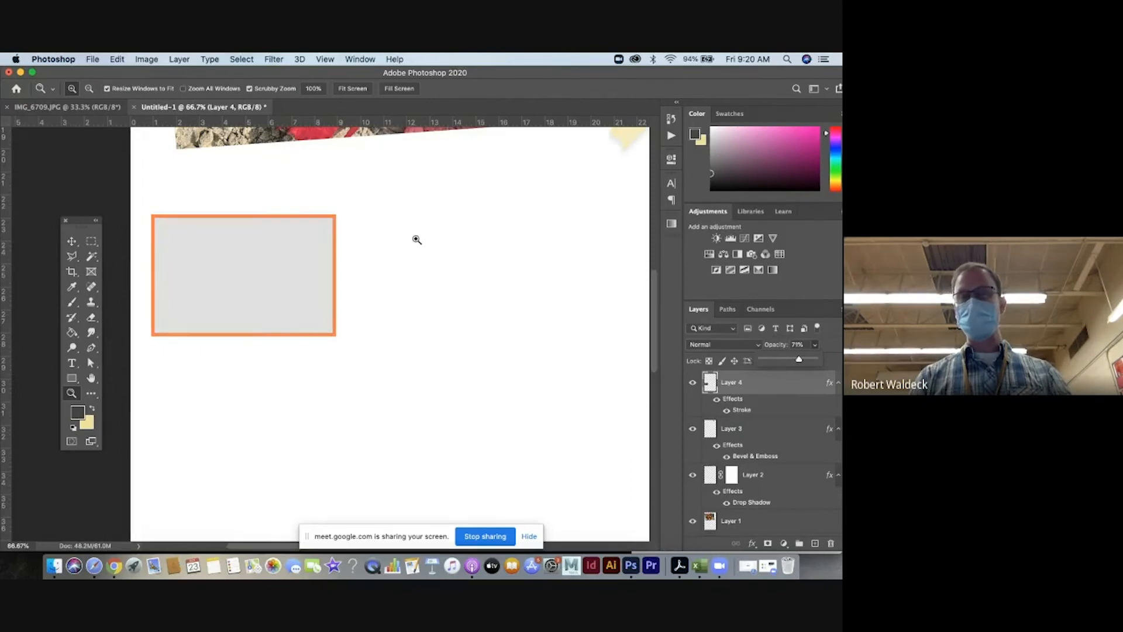
# Duplicate the stroked rectangle layer and place the copy directly against the original's right edge.
pyautogui.keyDown('alt'); pyautogui.click(420, 281); pyautogui.keyUp('alt')
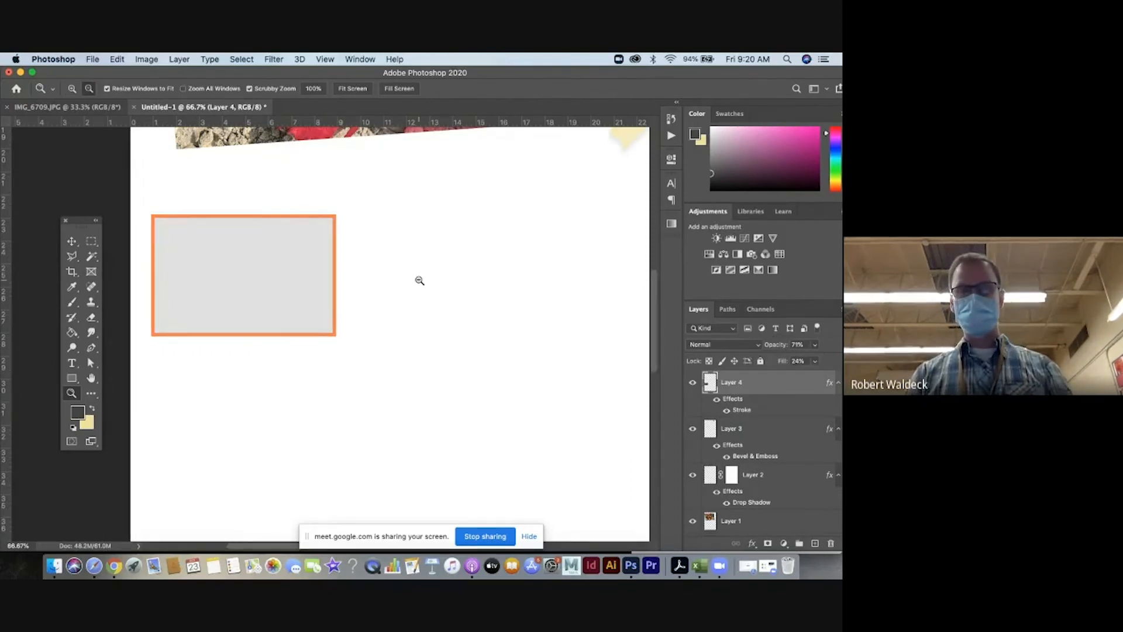
pyautogui.keyDown('alt'); pyautogui.click(420, 281); pyautogui.keyUp('alt')
pyautogui.keyDown('alt'); pyautogui.click(418, 280); pyautogui.keyUp('alt')
pyautogui.keyDown('alt'); pyautogui.click(419, 280); pyautogui.keyUp('alt')
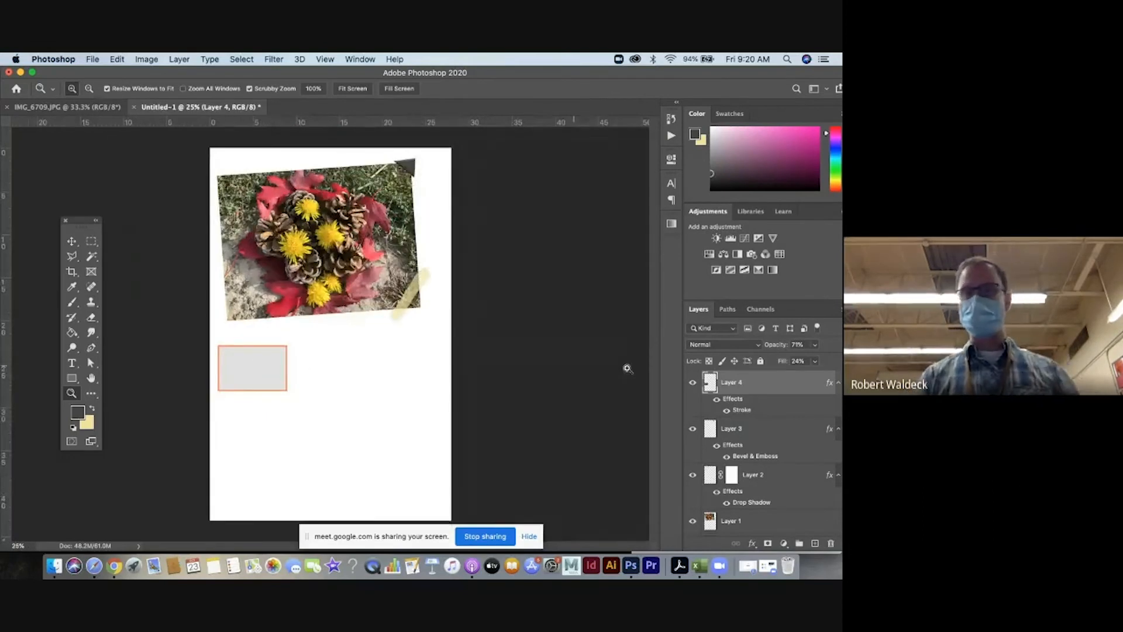
pyautogui.click(290, 366)
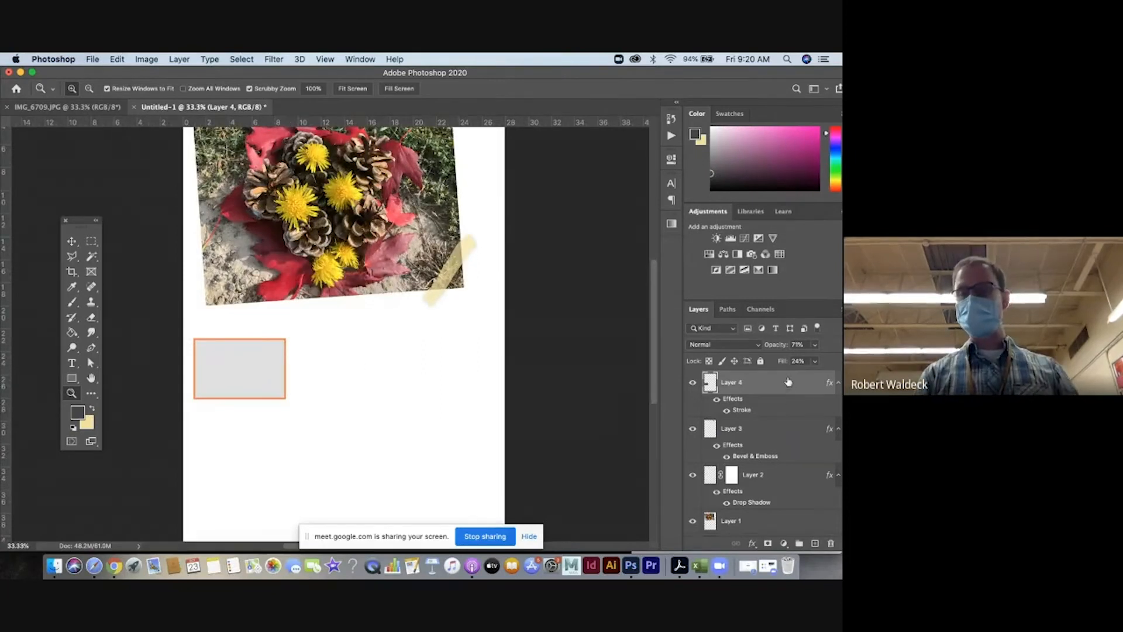
pyautogui.moveTo(791, 385); pyautogui.dragTo(814, 541)
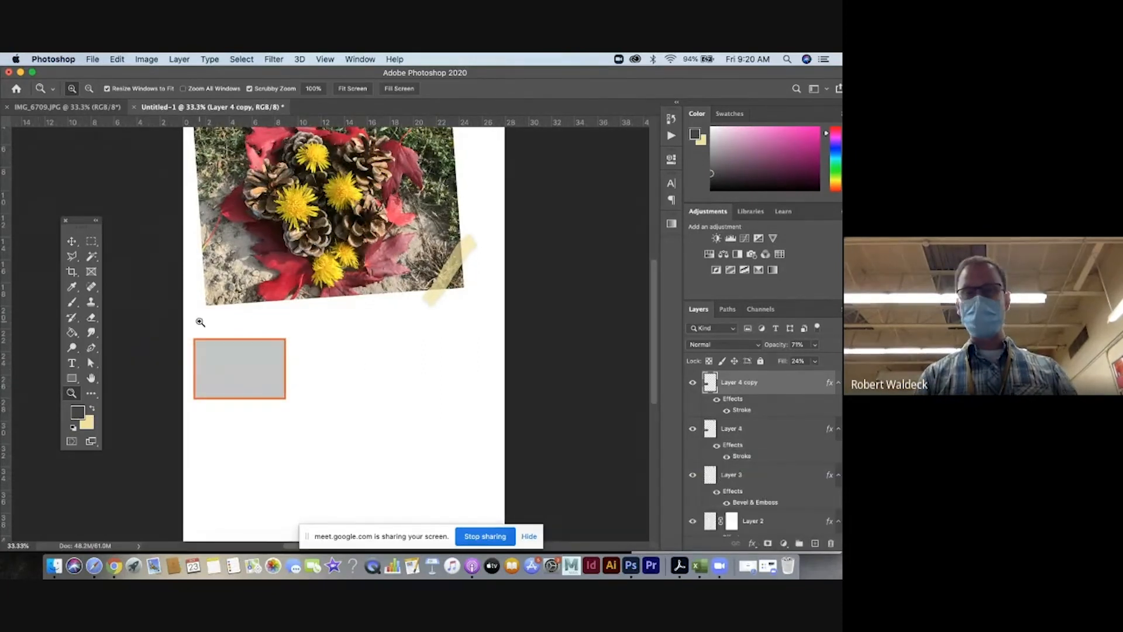
pyautogui.click(72, 241)
pyautogui.moveTo(245, 355); pyautogui.dragTo(351, 356)
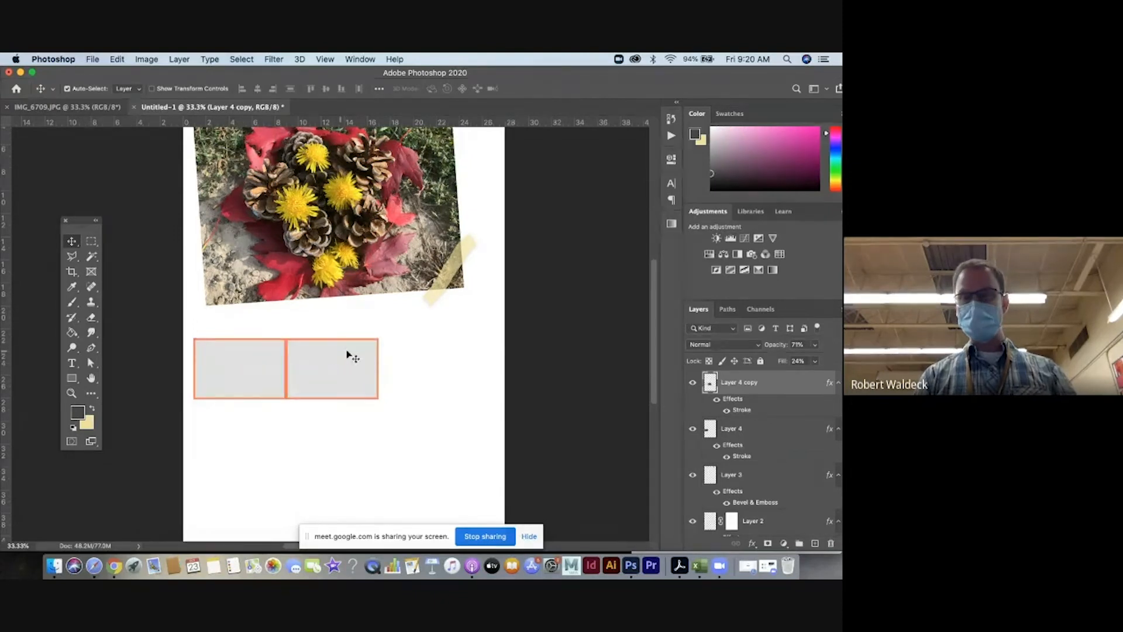
# Duplicate both rectangle layers together and place the copies directly below the originals to form a two-by-two grid.
pyautogui.keyDown('shift'); pyautogui.click(732, 428); pyautogui.keyUp('shift')
pyautogui.moveTo(800, 434); pyautogui.dragTo(814, 544)
pyautogui.moveTo(360, 388); pyautogui.dragTo(363, 471)
pyautogui.click(436, 455)
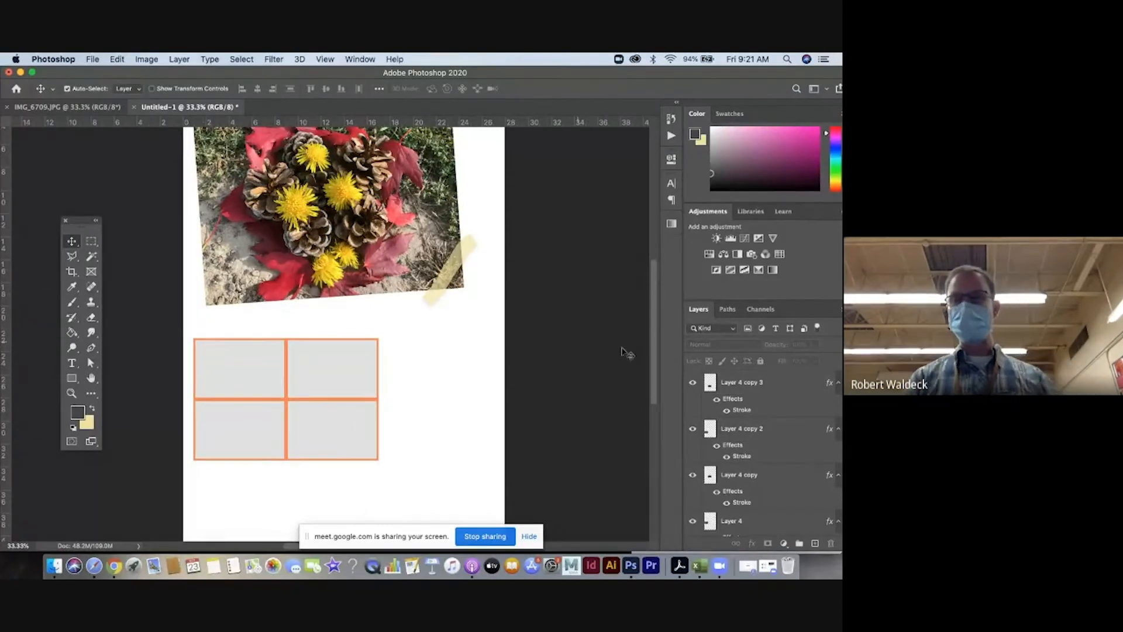
# Group the four stroked rectangle layers and name the group Square Grid.
pyautogui.scroll(-3, 772, 412)
pyautogui.scroll(3, 771, 412)
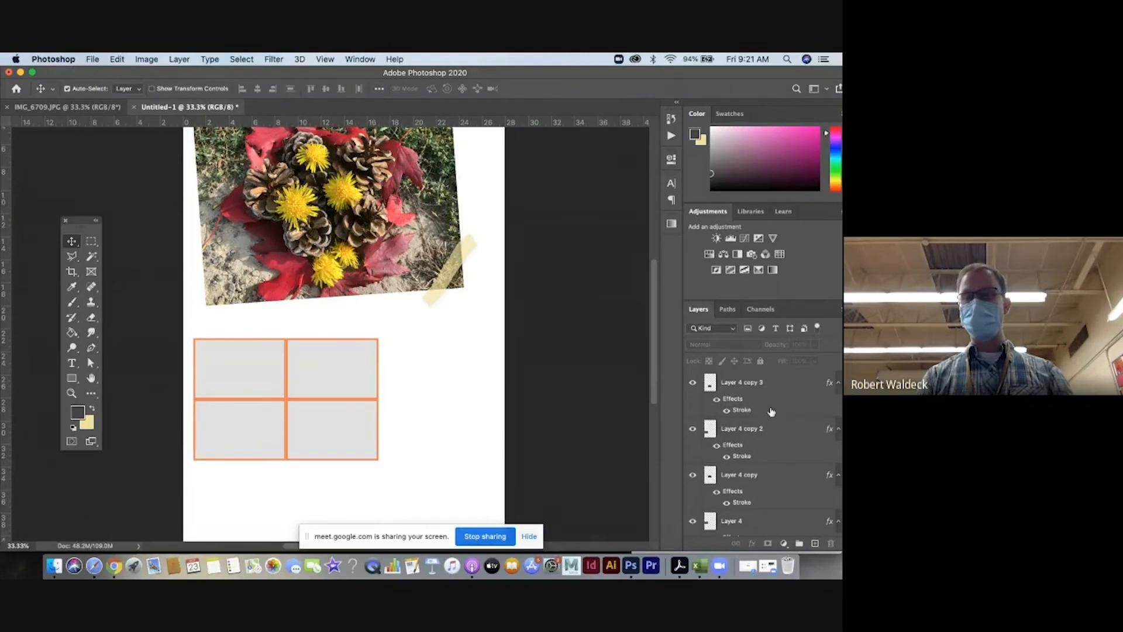
pyautogui.click(751, 390)
pyautogui.scroll(-2, 751, 389)
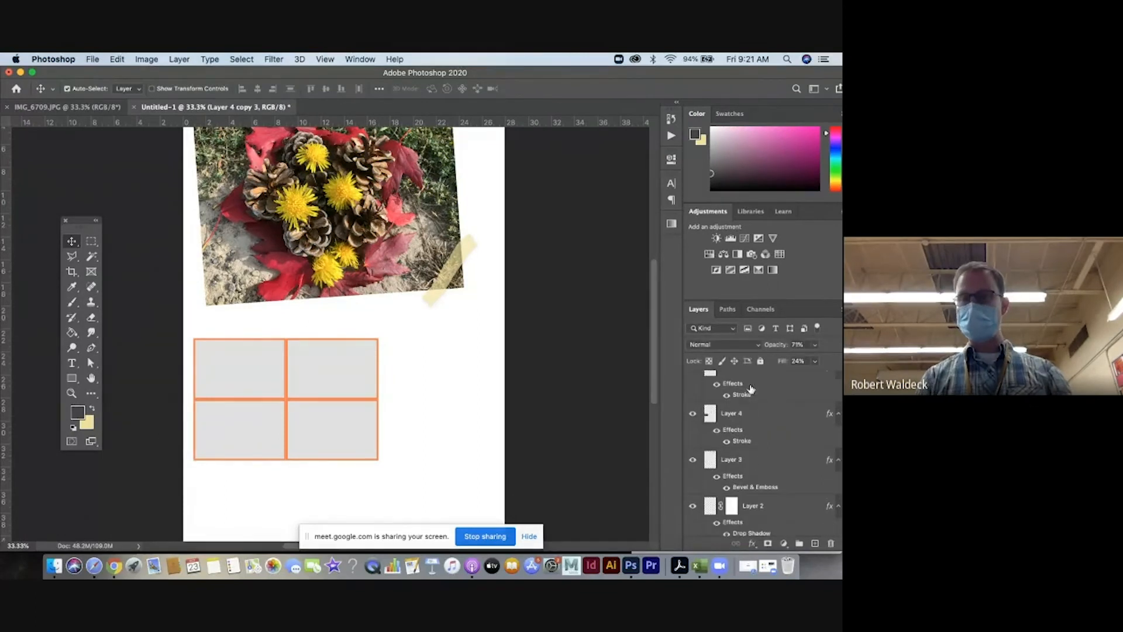
pyautogui.keyDown('shift'); pyautogui.click(740, 421); pyautogui.keyUp('shift')
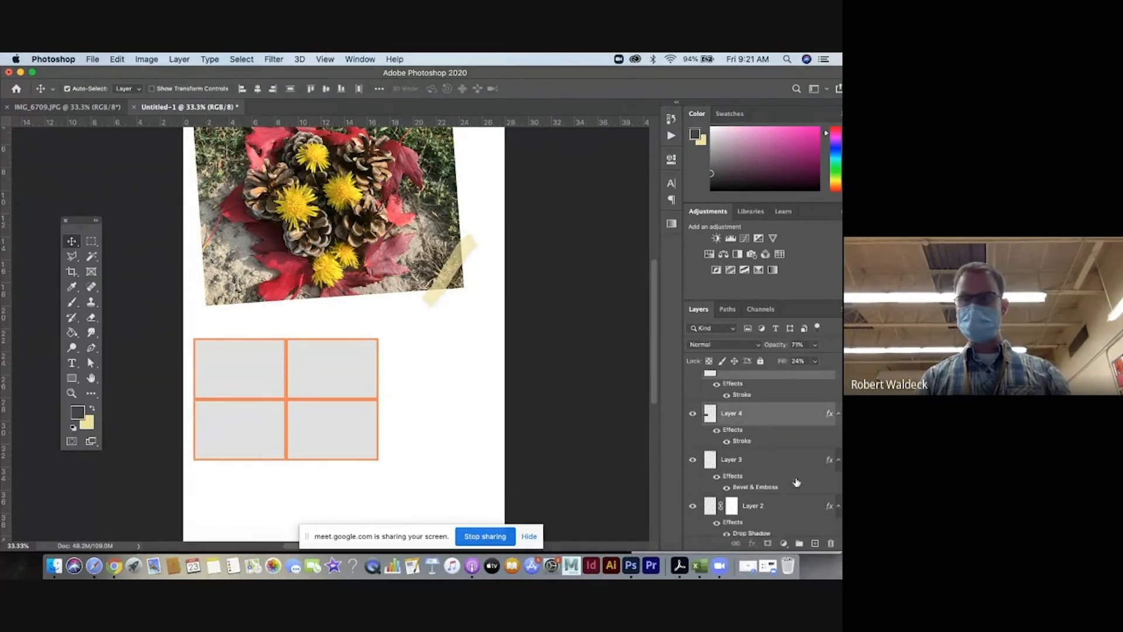
pyautogui.click(799, 544)
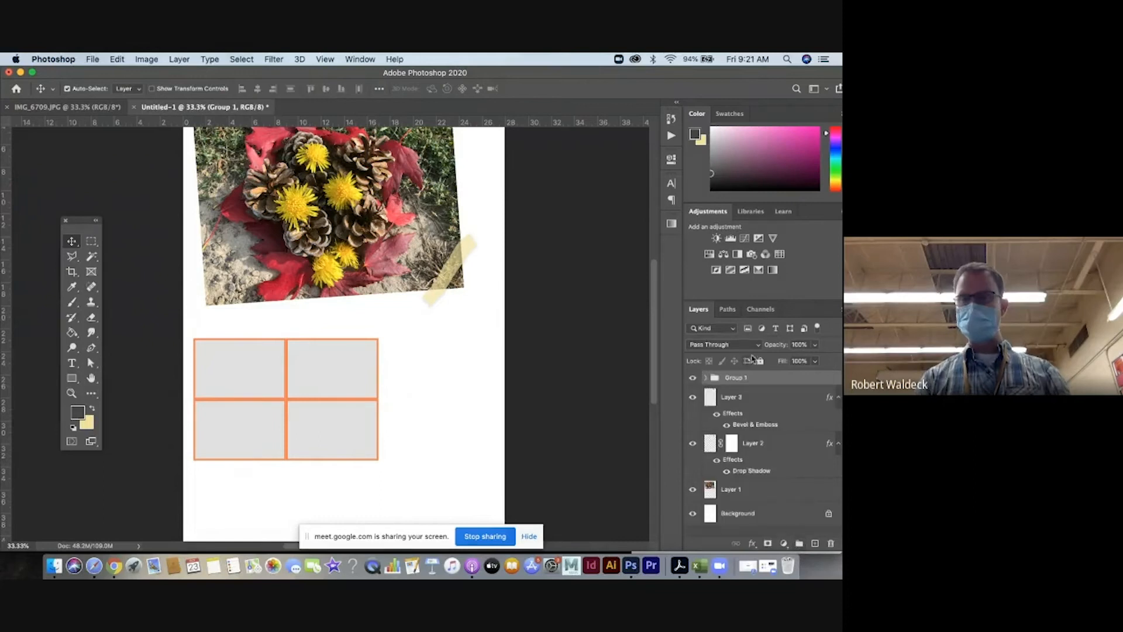
pyautogui.click(692, 379)
pyautogui.click(691, 378)
pyautogui.click(692, 380)
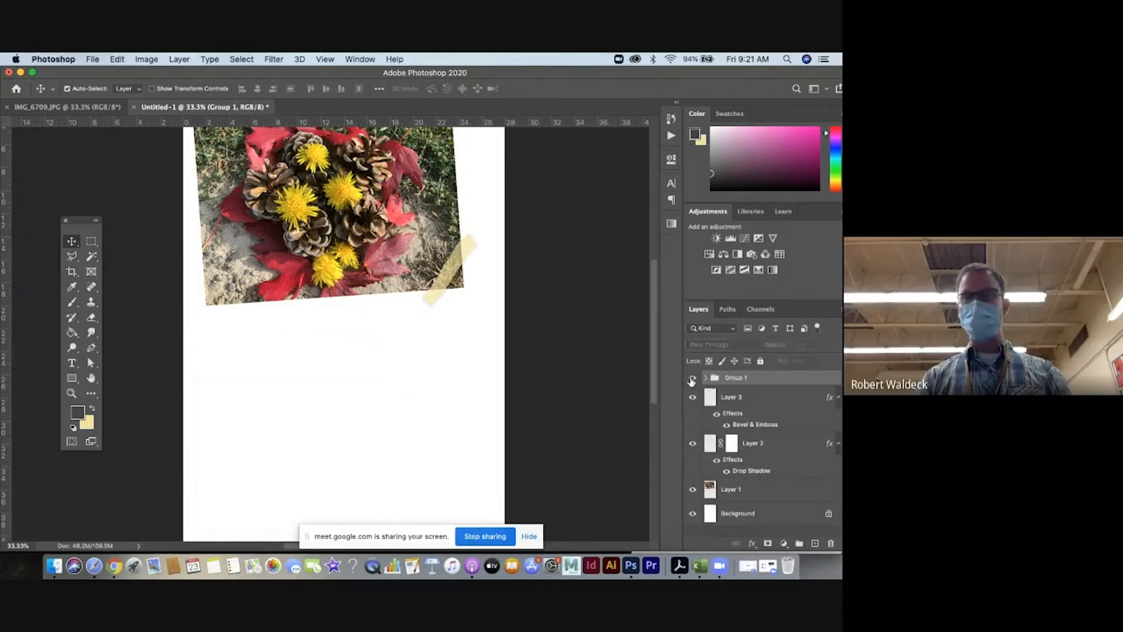
pyautogui.click(692, 380)
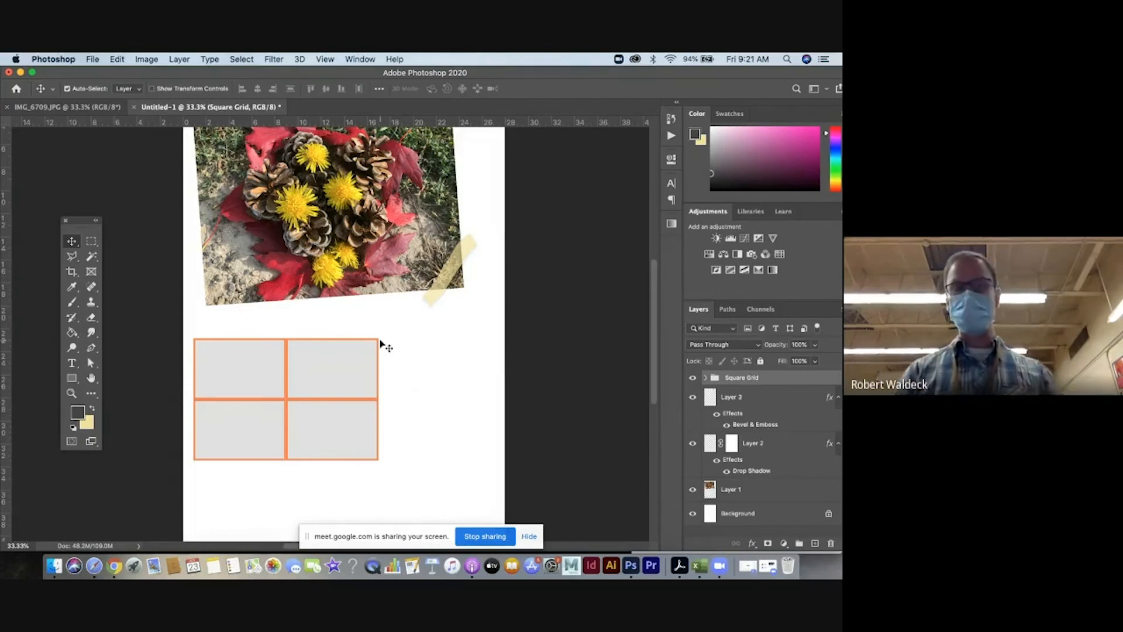
# Hide the Square Grid group and add a new empty layer above it.
pyautogui.press('z')
pyautogui.click(367, 360)
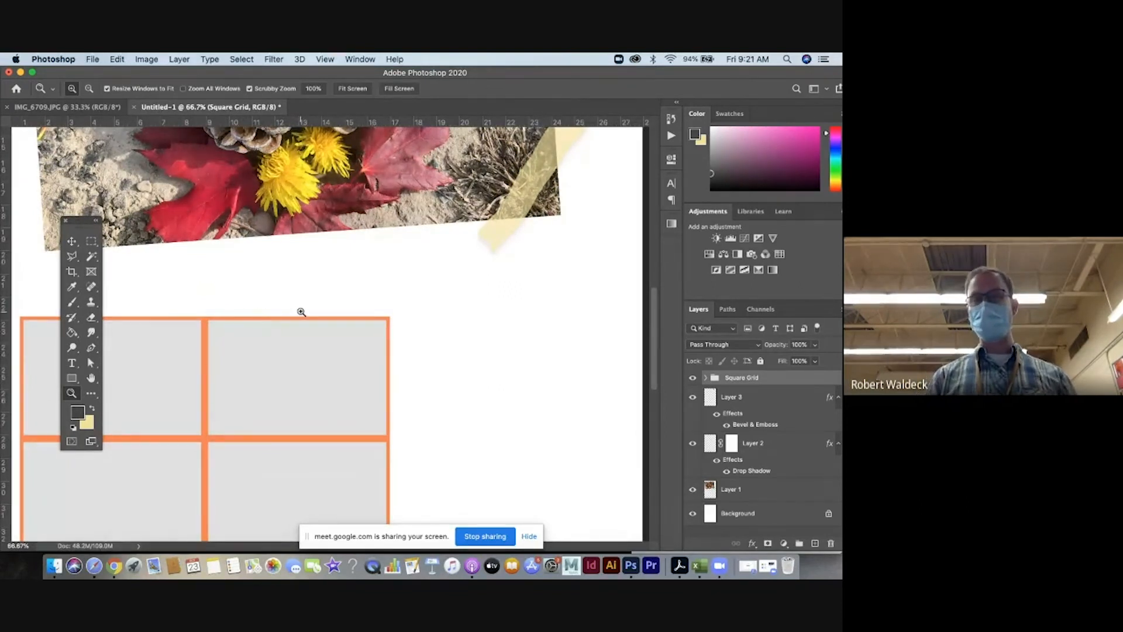
pyautogui.click(693, 377)
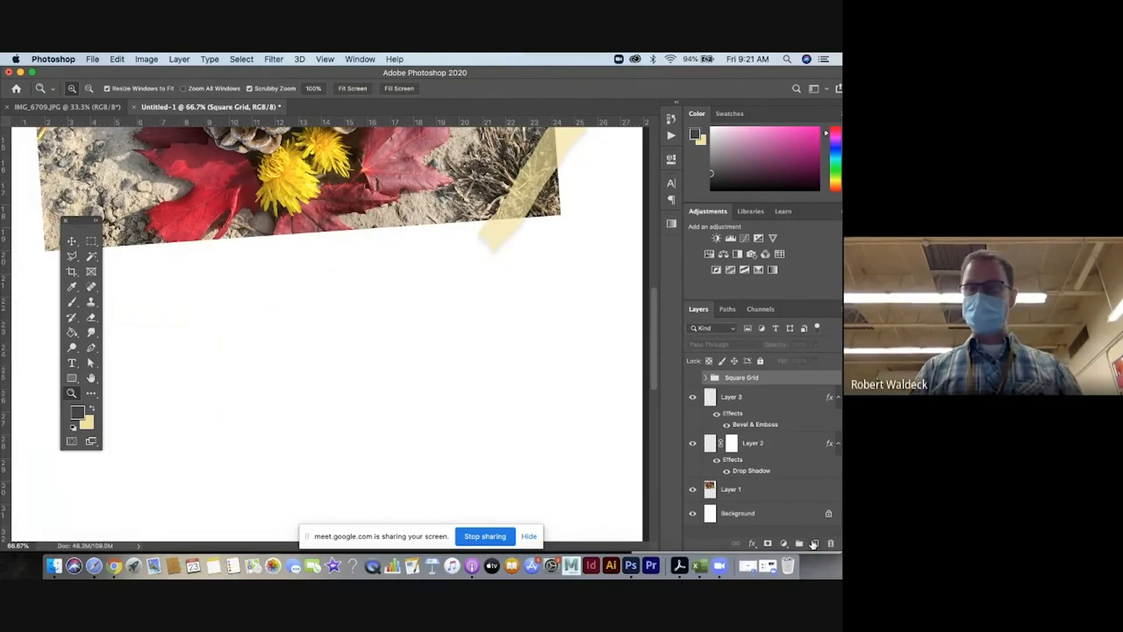
pyautogui.click(815, 543)
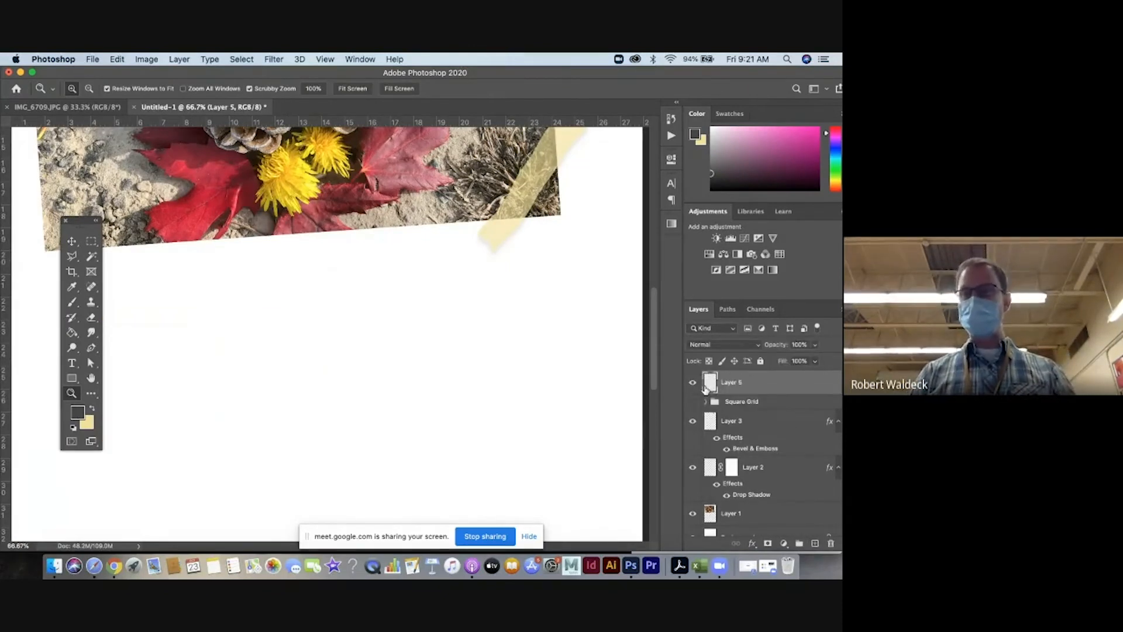
# Draw a rectangular path in the blank area below the photo, using the Rectangle tool in Path mode.
pyautogui.click(71, 378)
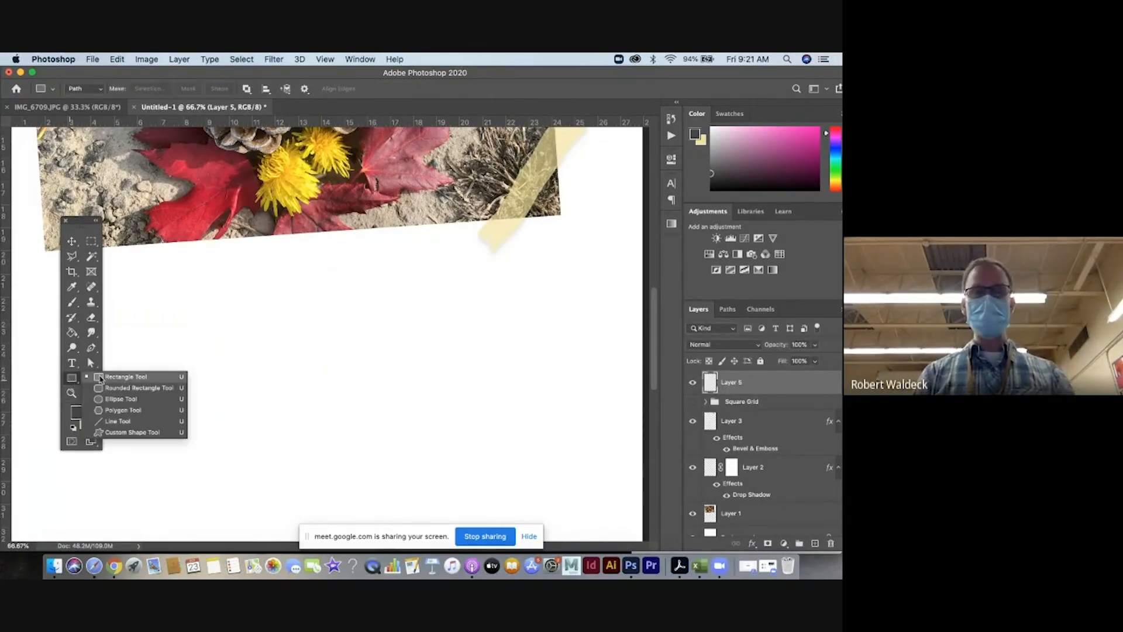
pyautogui.click(105, 381)
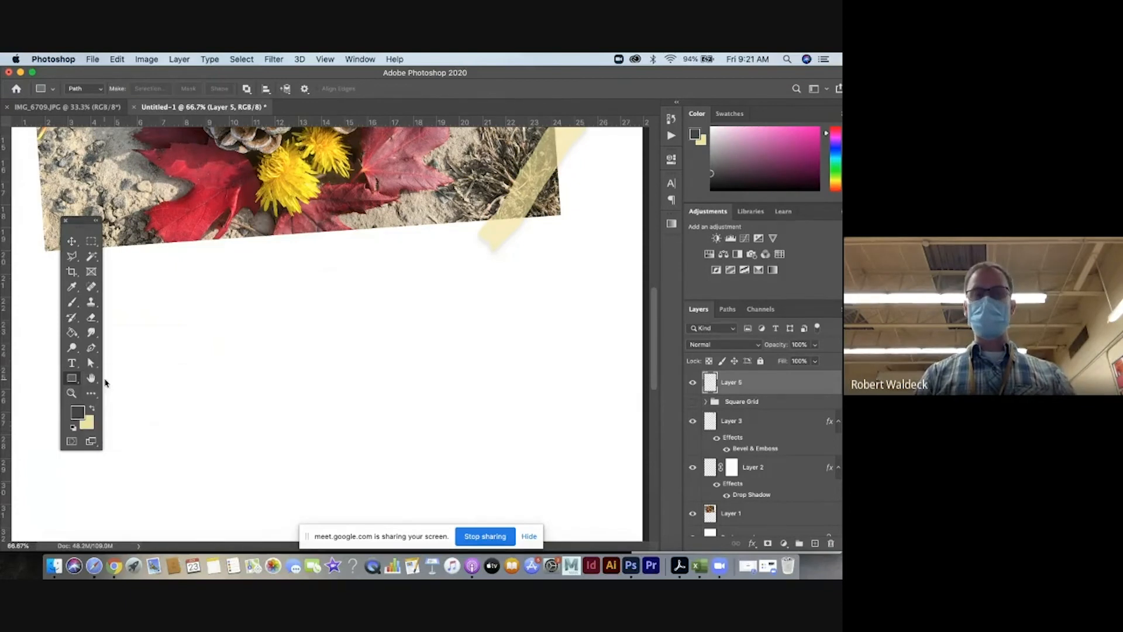
pyautogui.click(84, 89)
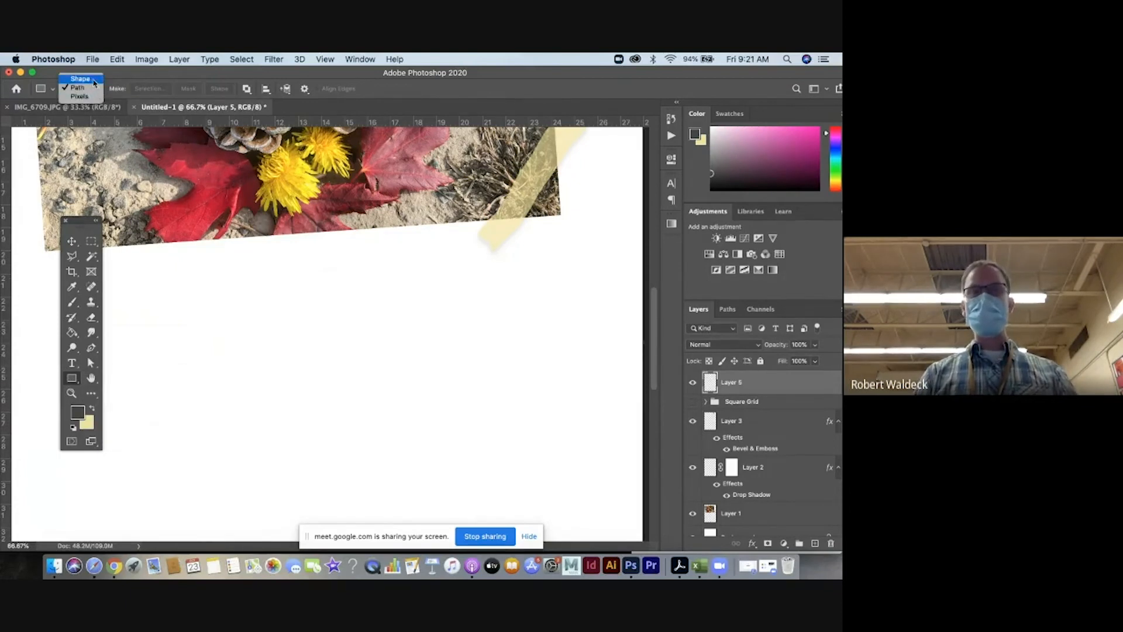
pyautogui.click(93, 80)
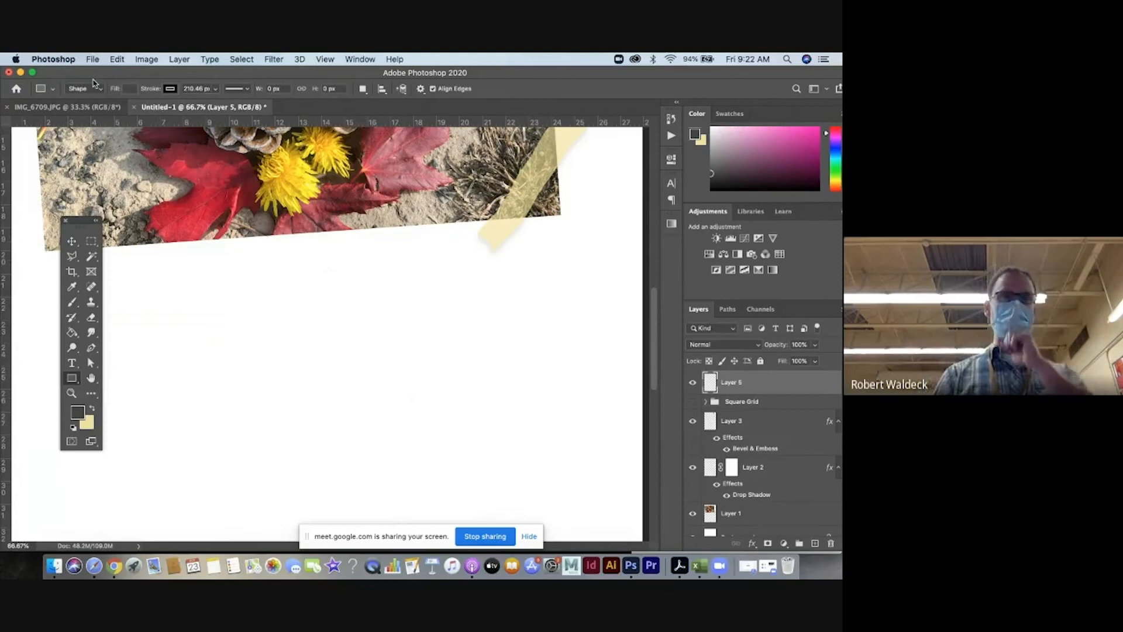
pyautogui.click(93, 86)
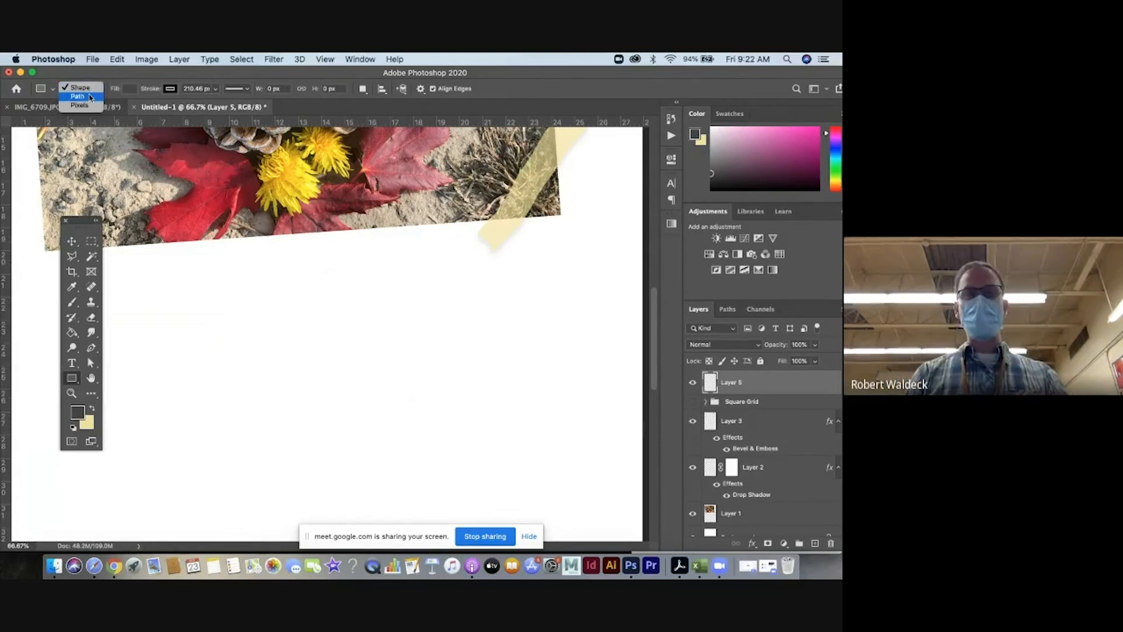
pyautogui.click(90, 97)
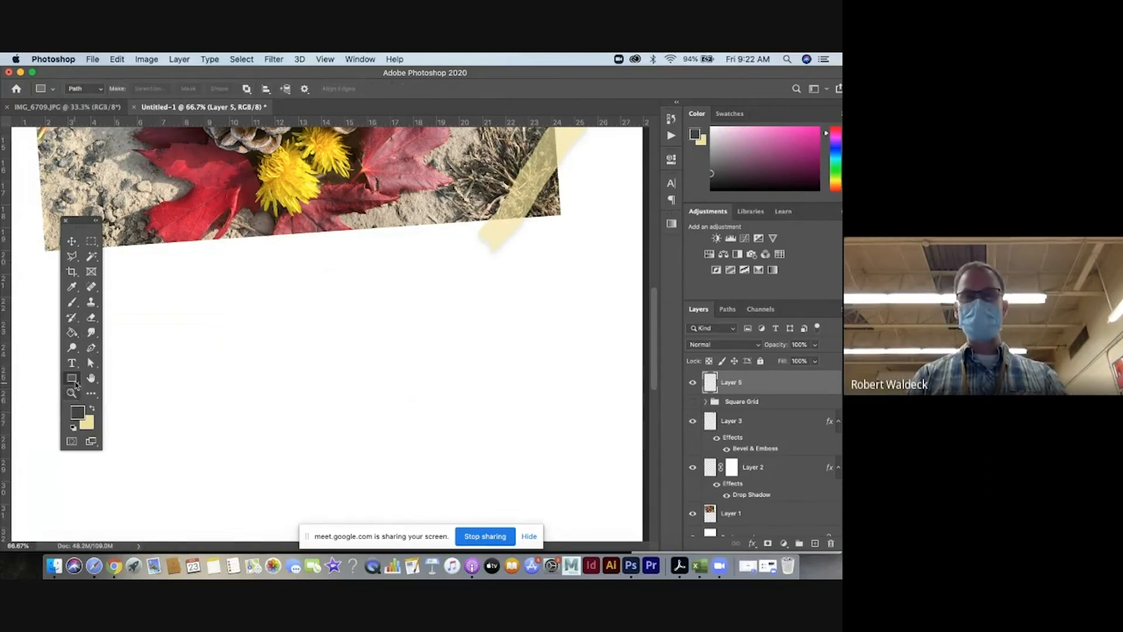
pyautogui.click(75, 381)
pyautogui.click(93, 381)
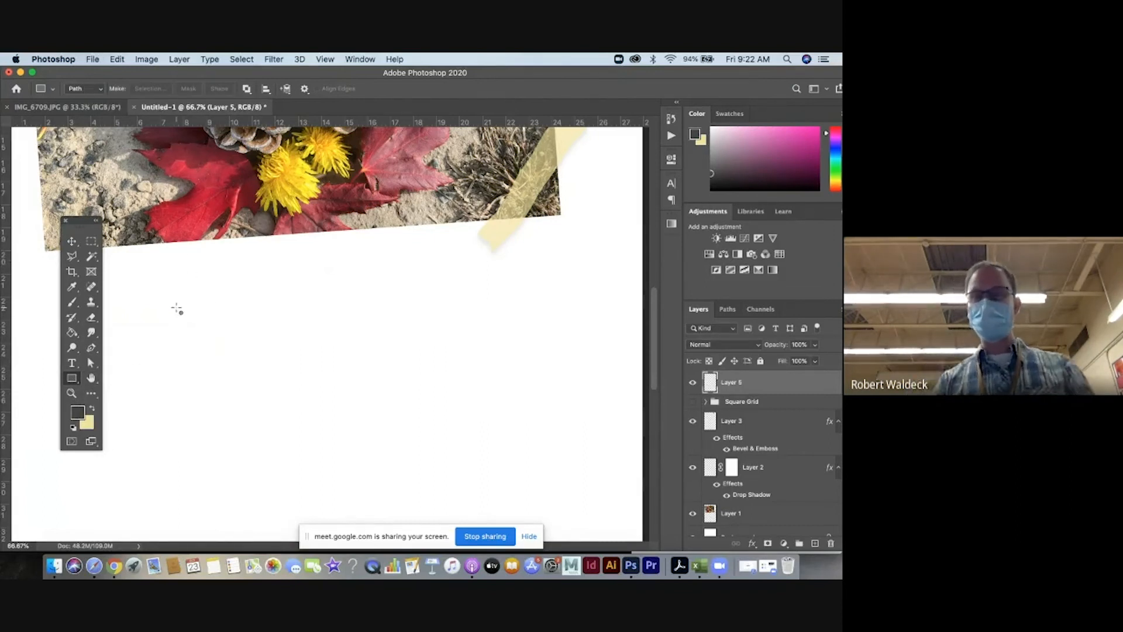
pyautogui.moveTo(155, 286); pyautogui.dragTo(365, 449)
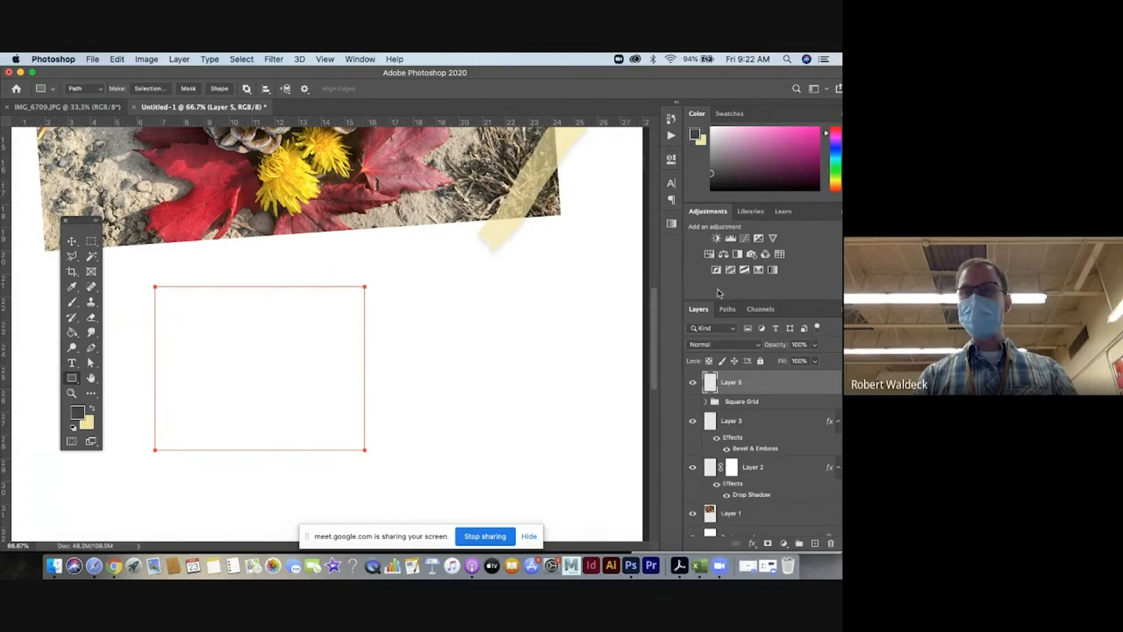
# Create a new path separate from the work path and draw a circle about 616 px wide in it.
pyautogui.click(727, 310)
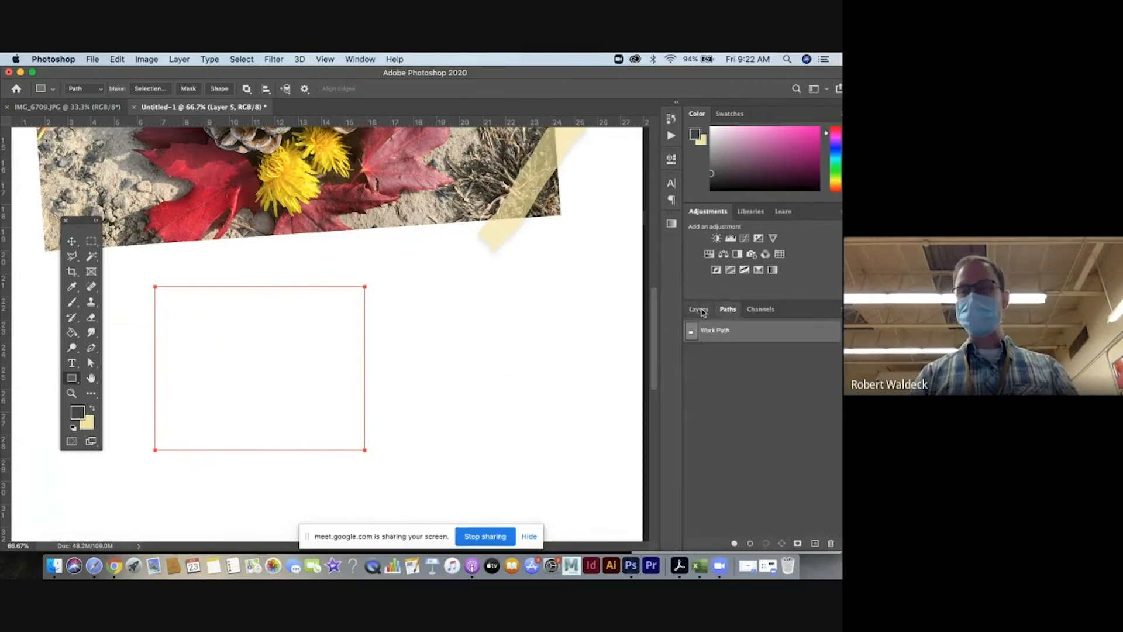
pyautogui.click(698, 308)
pyautogui.click(726, 310)
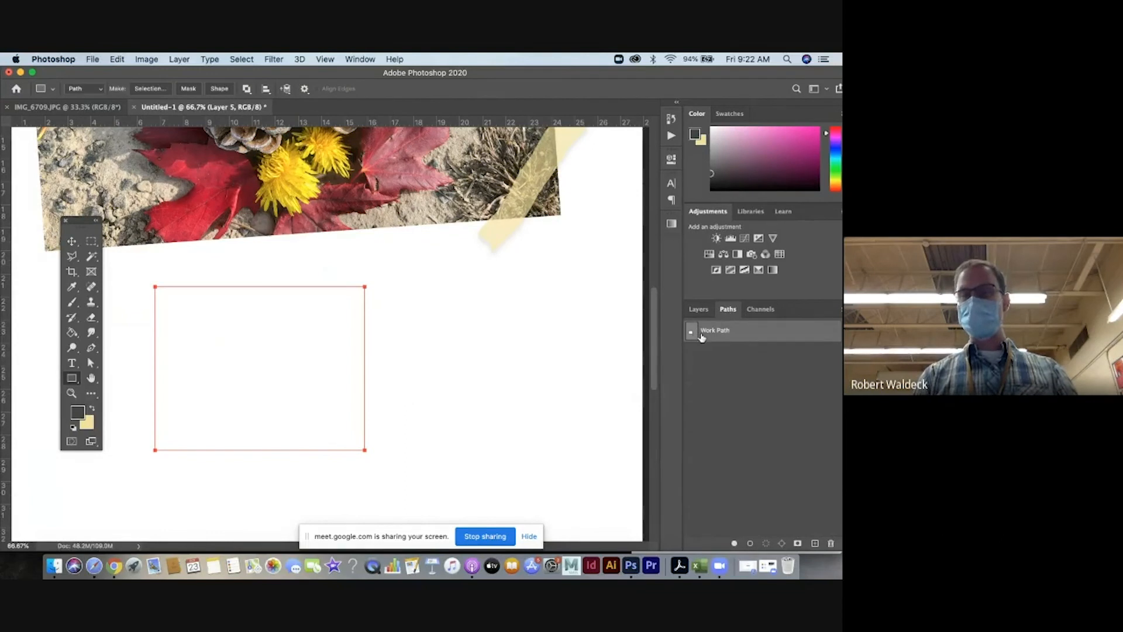
pyautogui.click(815, 543)
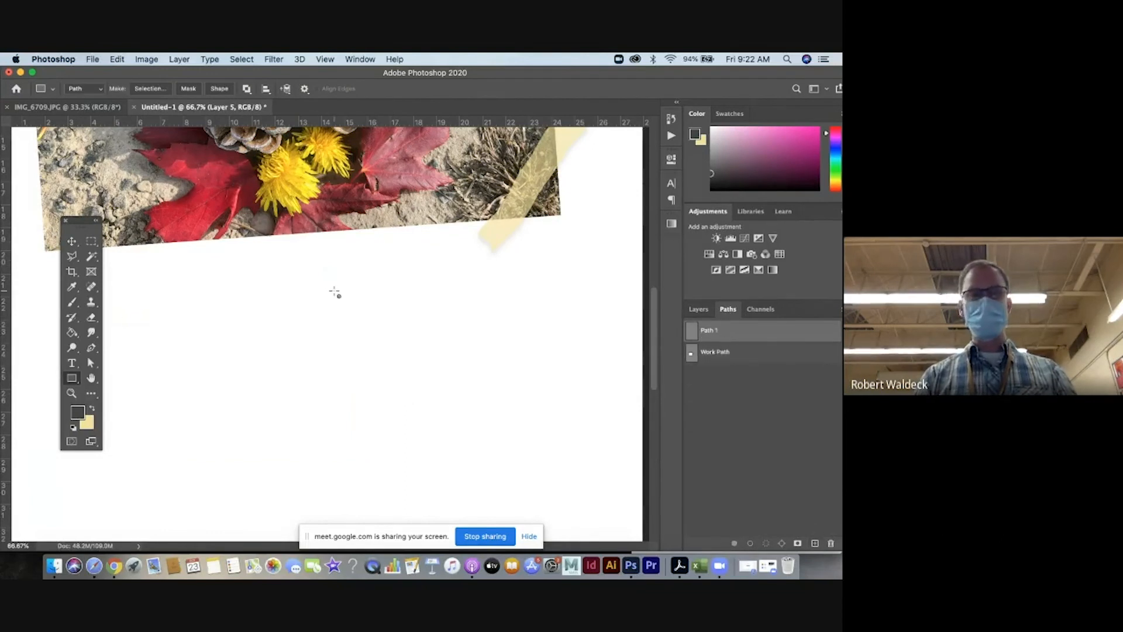
pyautogui.moveTo(71, 377); pyautogui.dragTo(130, 399)
pyautogui.moveTo(193, 347); pyautogui.dragTo(314, 465)
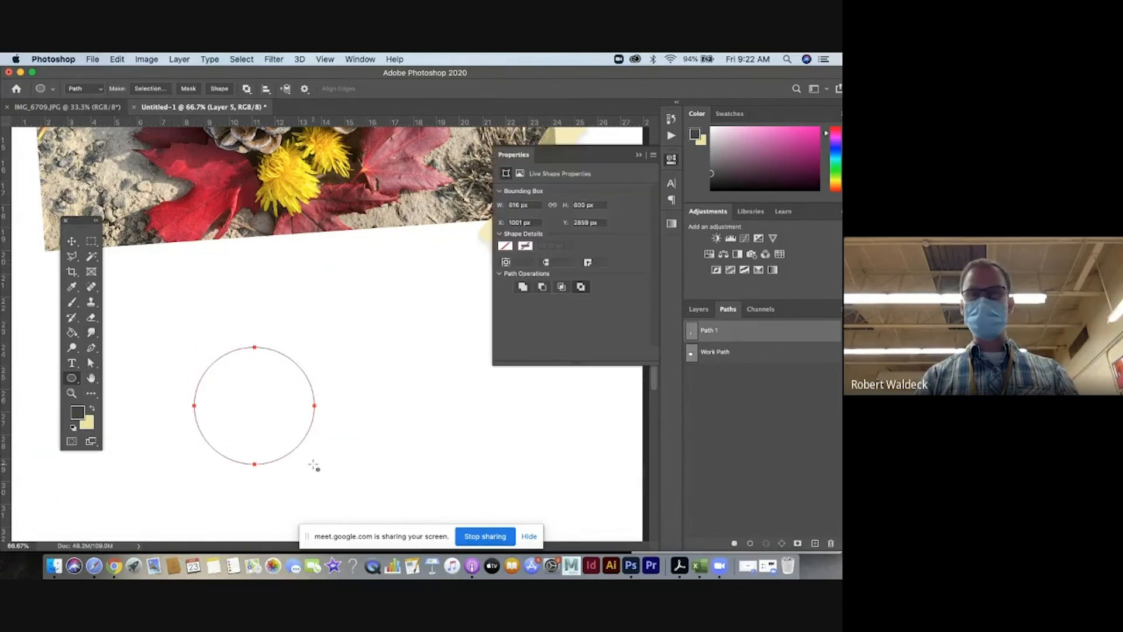
pyautogui.click(654, 157)
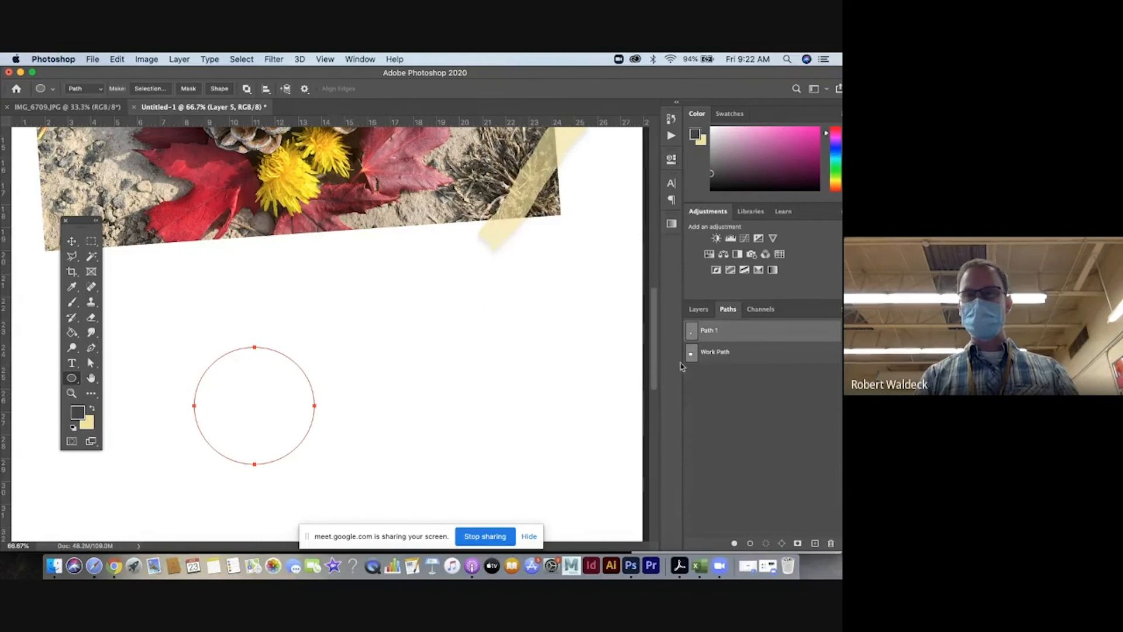
# Compare the rectangle and circle paths, leaving the rectangular work path active.
pyautogui.click(691, 357)
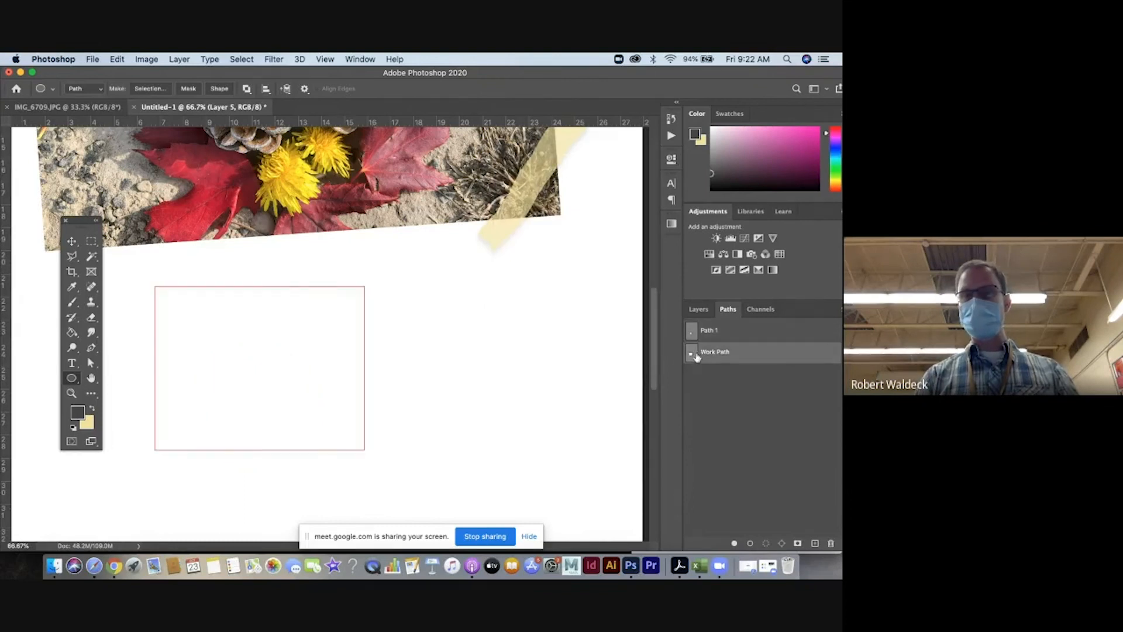
pyautogui.click(693, 332)
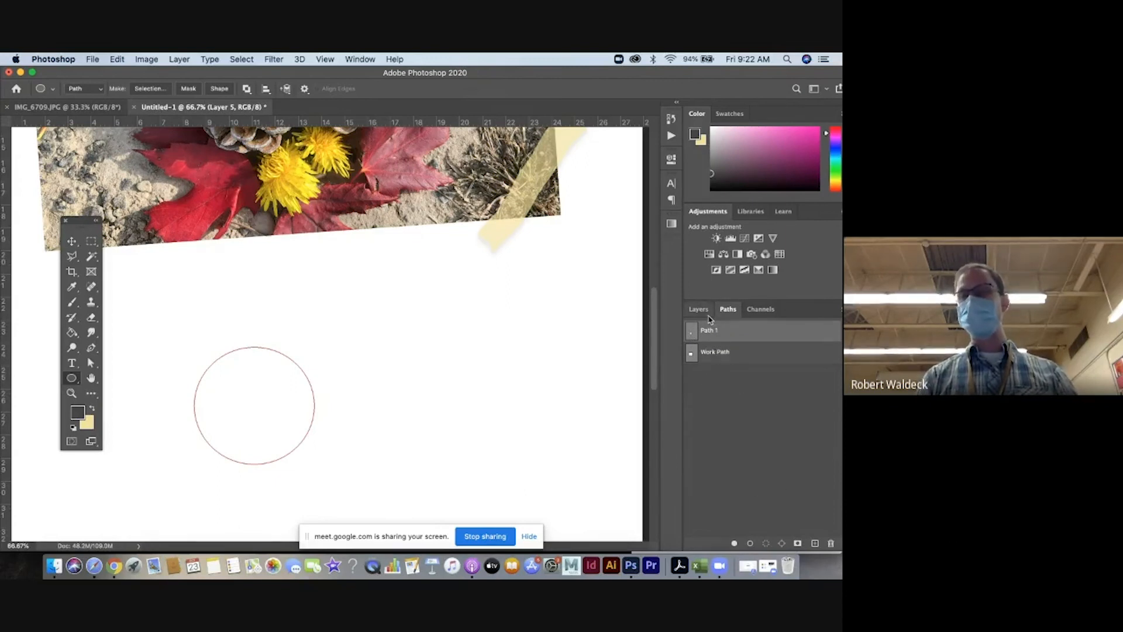
pyautogui.click(691, 357)
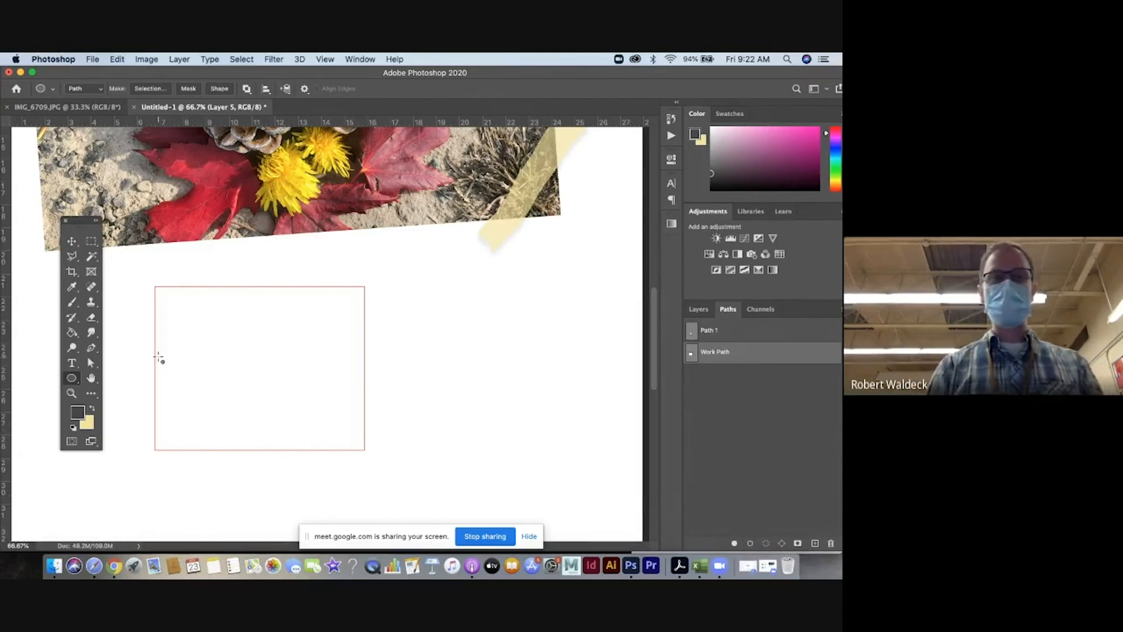
# Select the Brush tool and set the foreground color to pinkish red #f3245f.
pyautogui.click(73, 303)
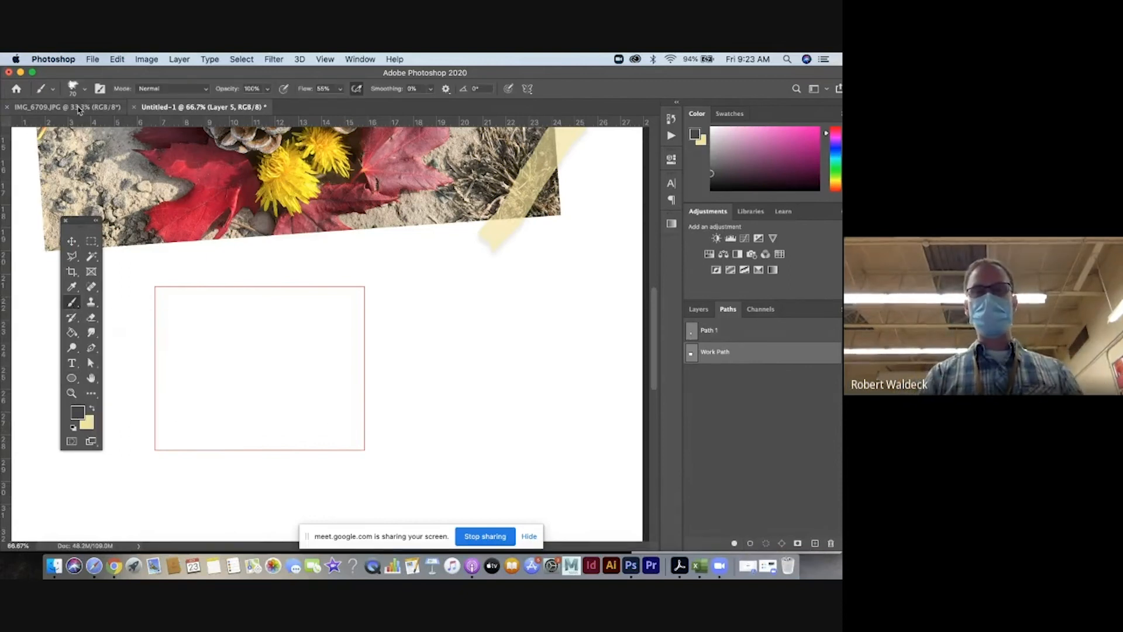
pyautogui.click(82, 415)
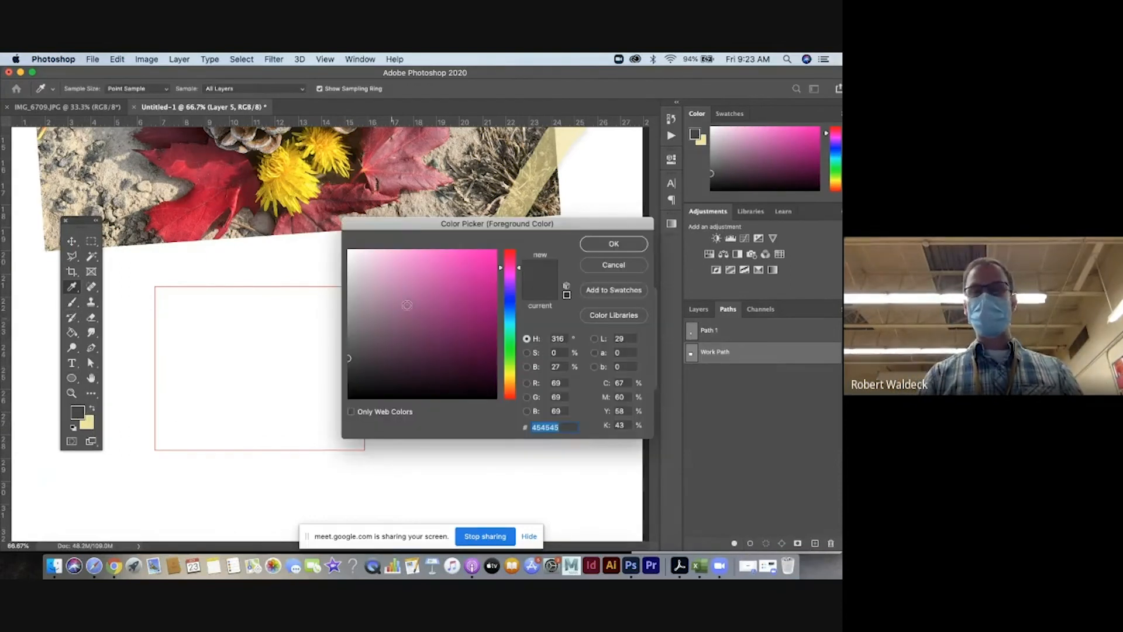
pyautogui.click(510, 256)
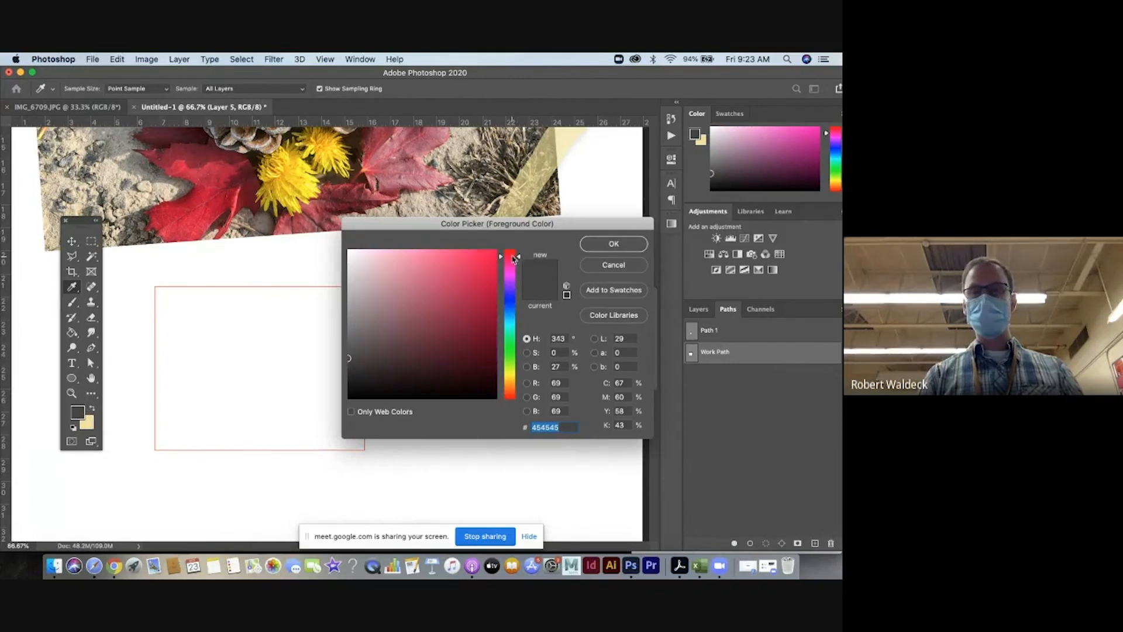
pyautogui.click(478, 256)
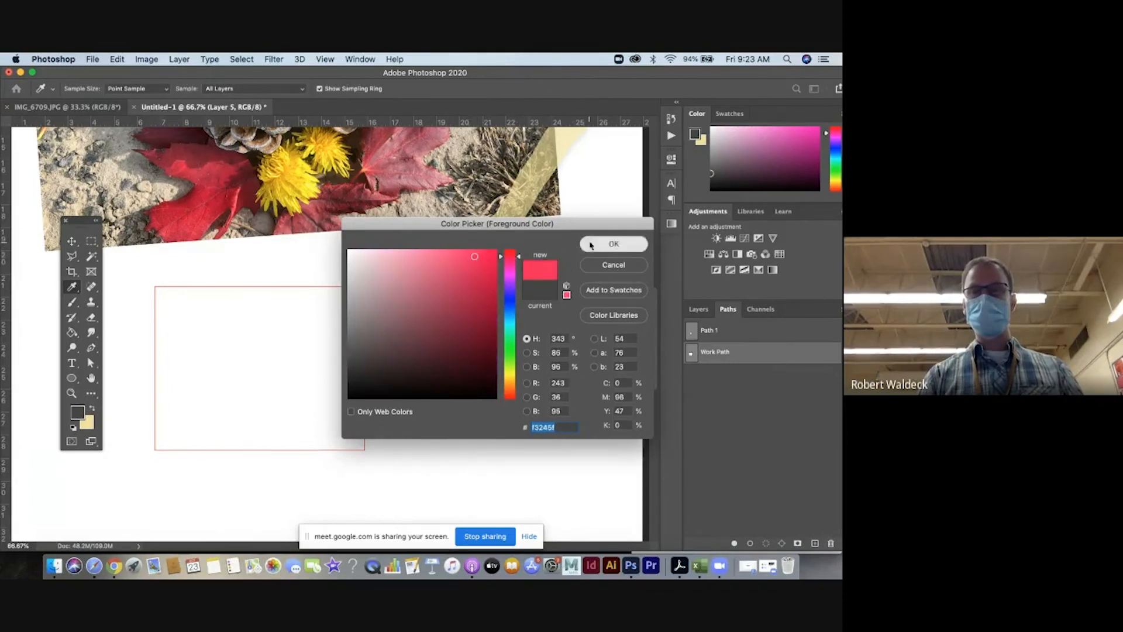
pyautogui.click(585, 245)
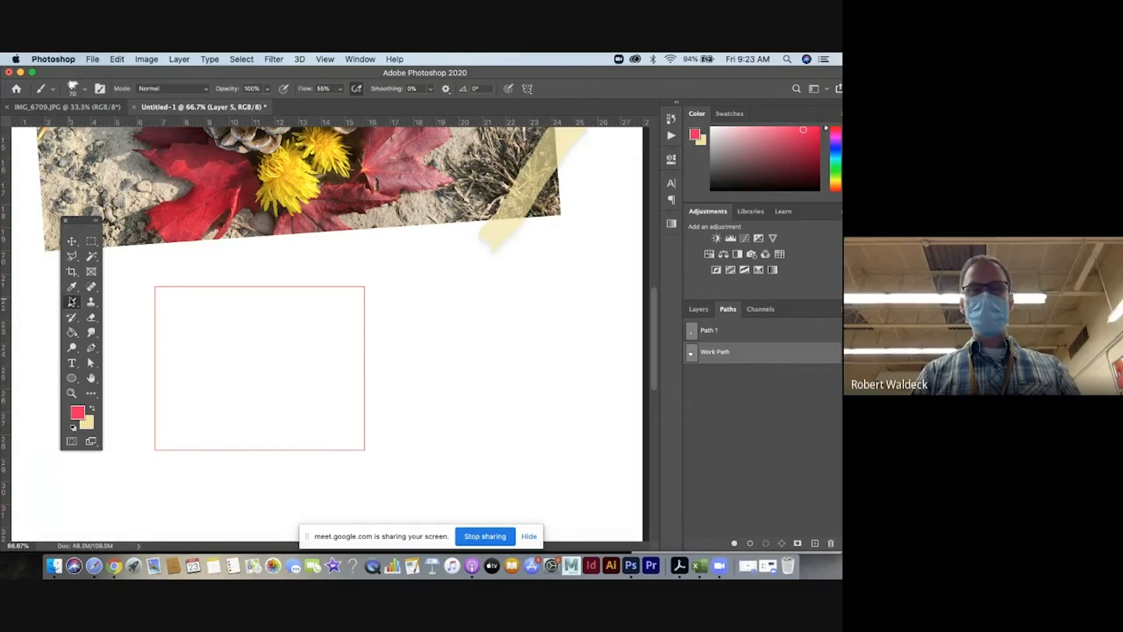
# Try the Kyle's Paintbox - Wet Blender 50 preset at a size of about 33 px.
pyautogui.click(74, 87)
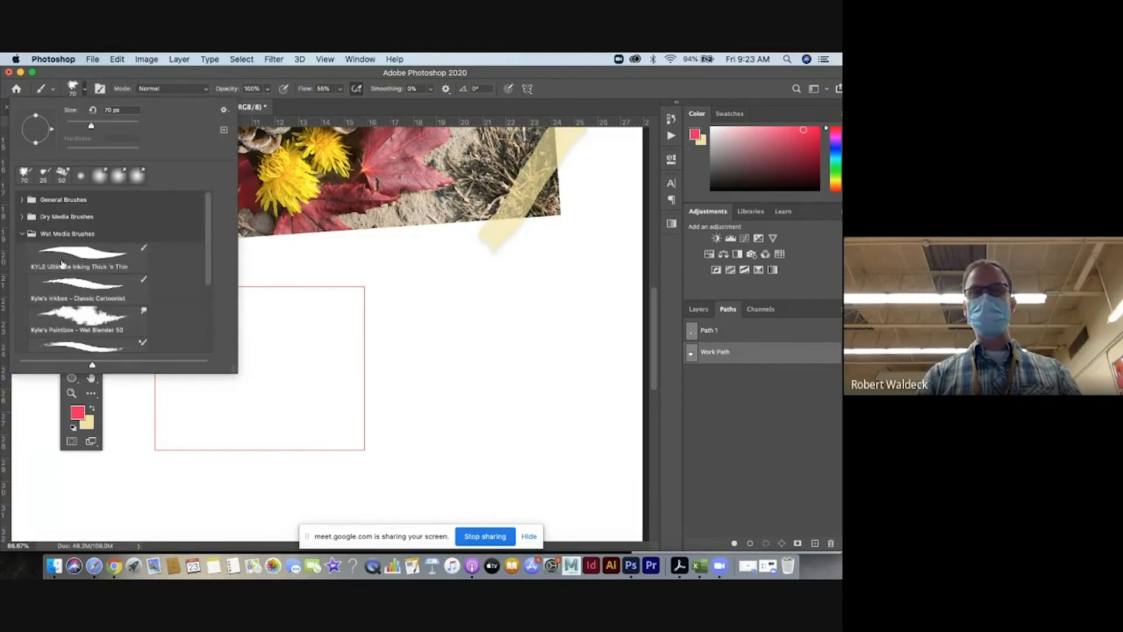
pyautogui.click(57, 314)
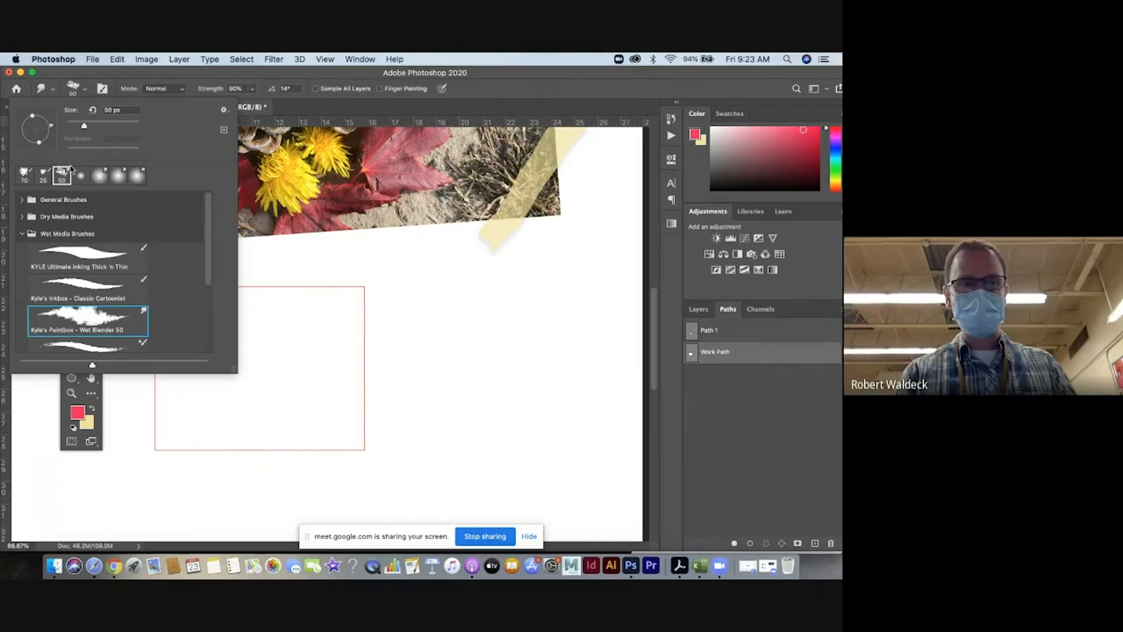
pyautogui.moveTo(82, 124); pyautogui.dragTo(76, 124)
pyautogui.click(181, 74)
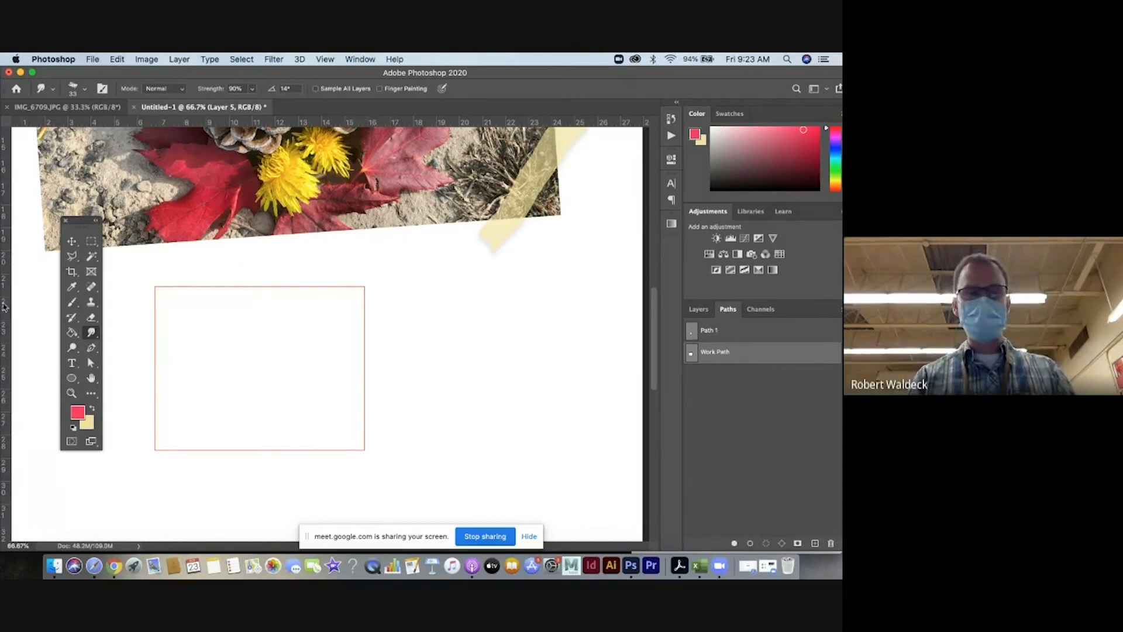
# Stroke the rectangular work path with the 70 px brush in the red foreground color.
pyautogui.click(72, 303)
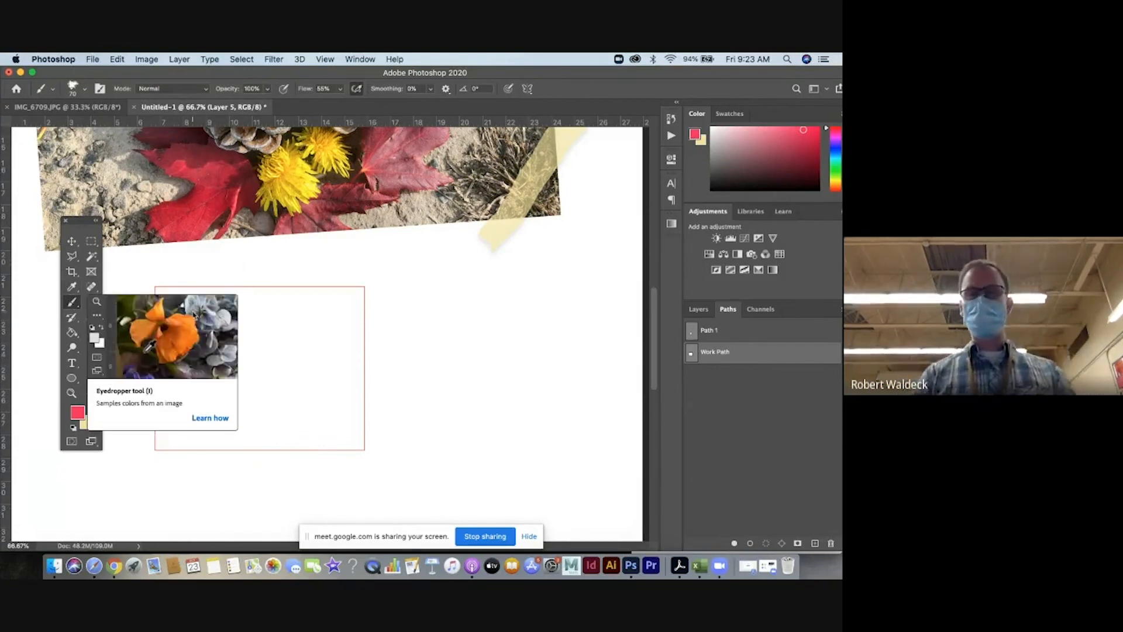
pyautogui.click(752, 545)
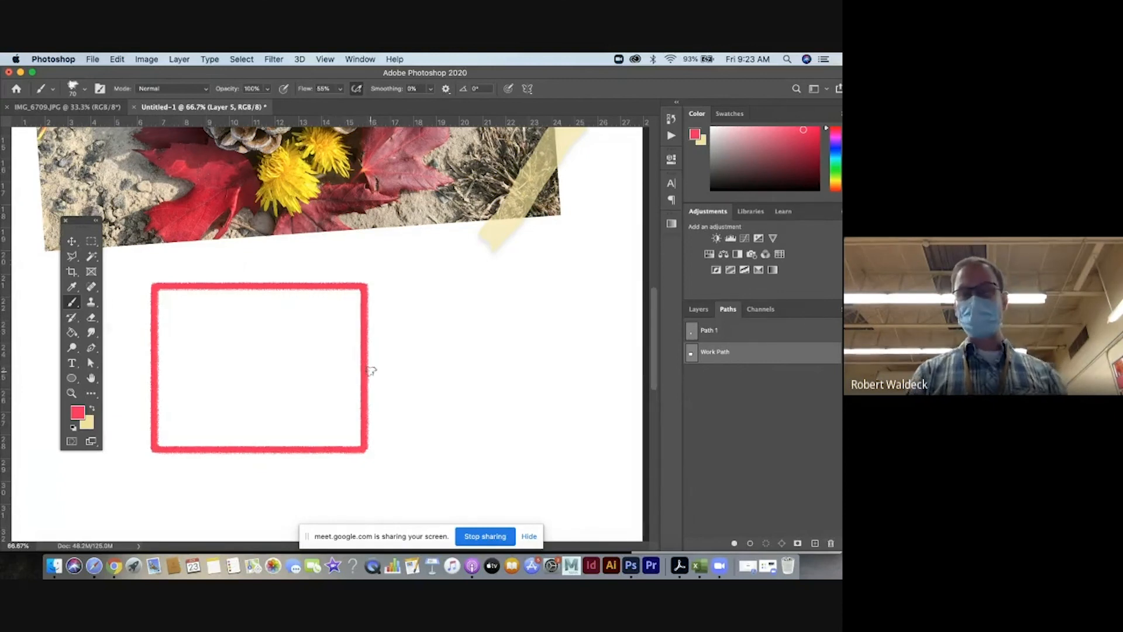
# Change the foreground color to a medium teal blue.
pyautogui.click(81, 416)
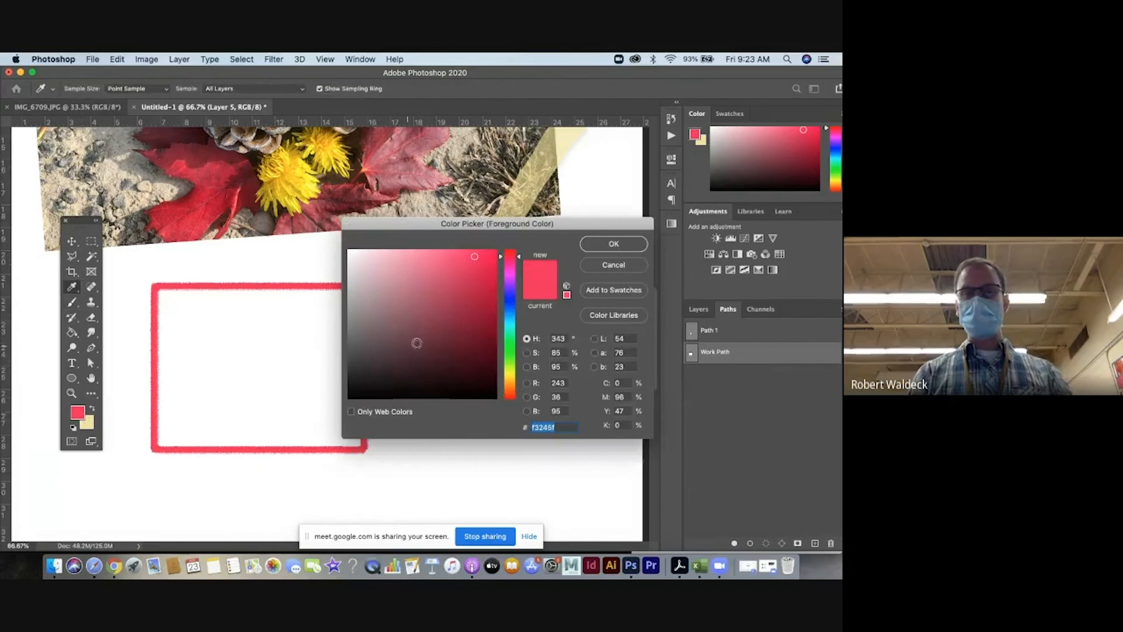
pyautogui.click(510, 317)
pyautogui.click(475, 307)
pyautogui.click(609, 242)
# Stroke the rectangular work path with the 127 px Kyle's Impressionist Blender 1 preset, and again with the 70 px Brush in blue.
pyautogui.click(84, 88)
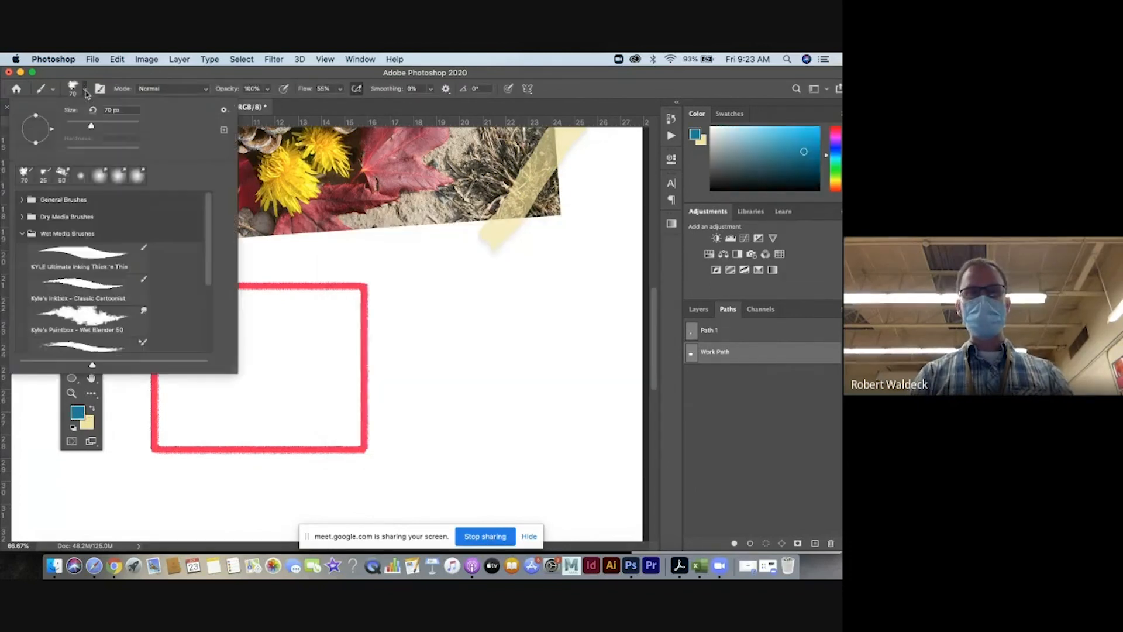
pyautogui.scroll(-2, 88, 293)
pyautogui.click(88, 334)
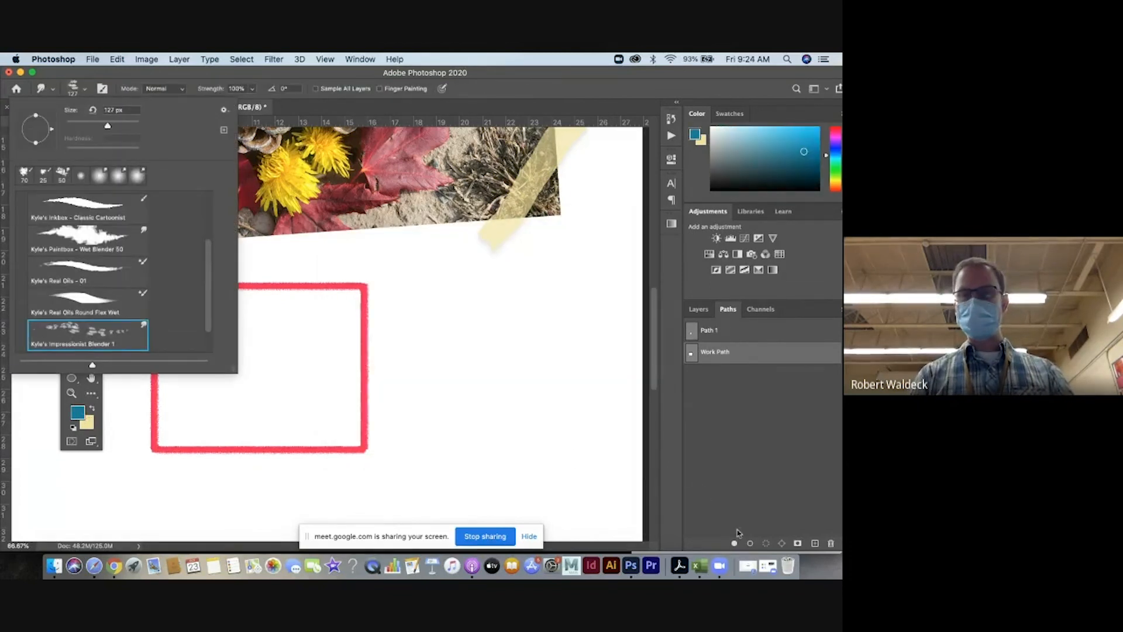
pyautogui.click(749, 543)
pyautogui.click(749, 544)
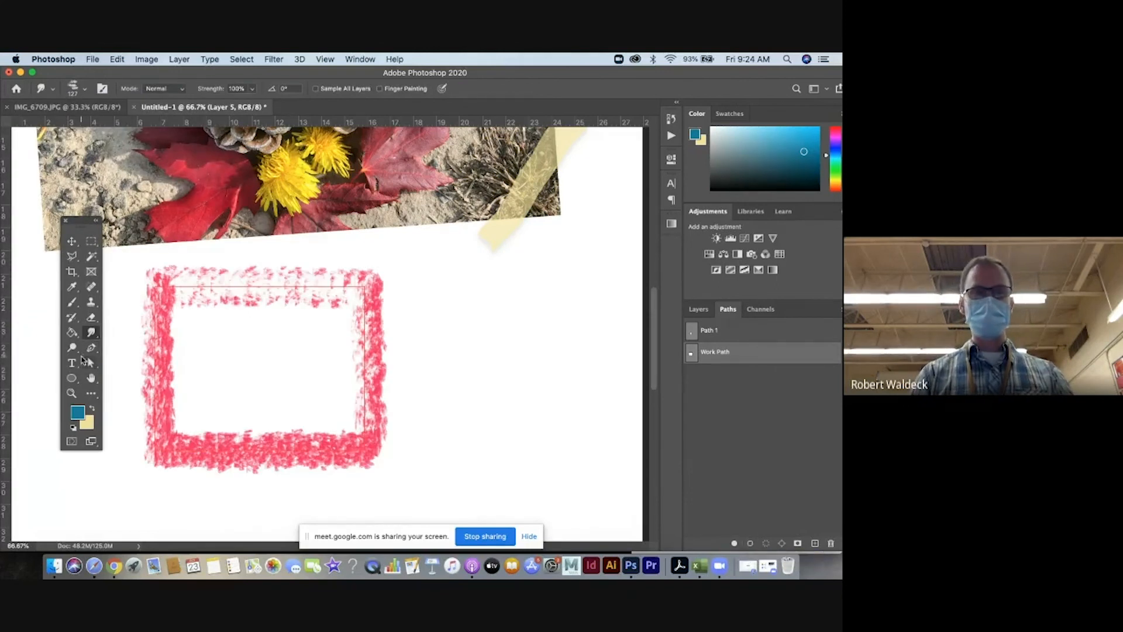
pyautogui.click(72, 302)
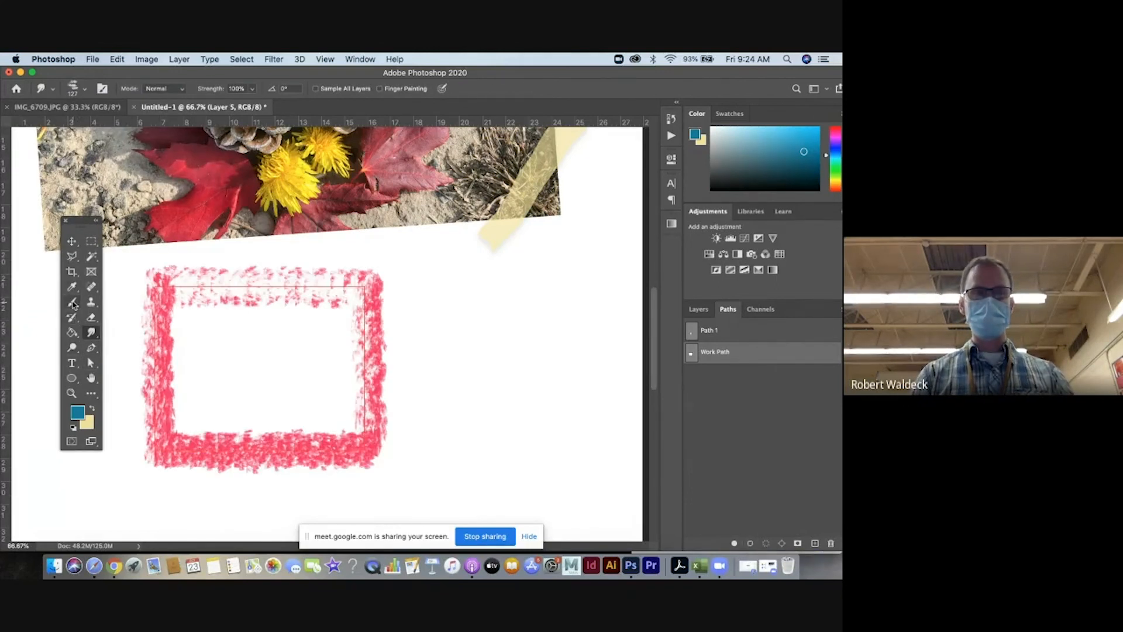
pyautogui.click(750, 544)
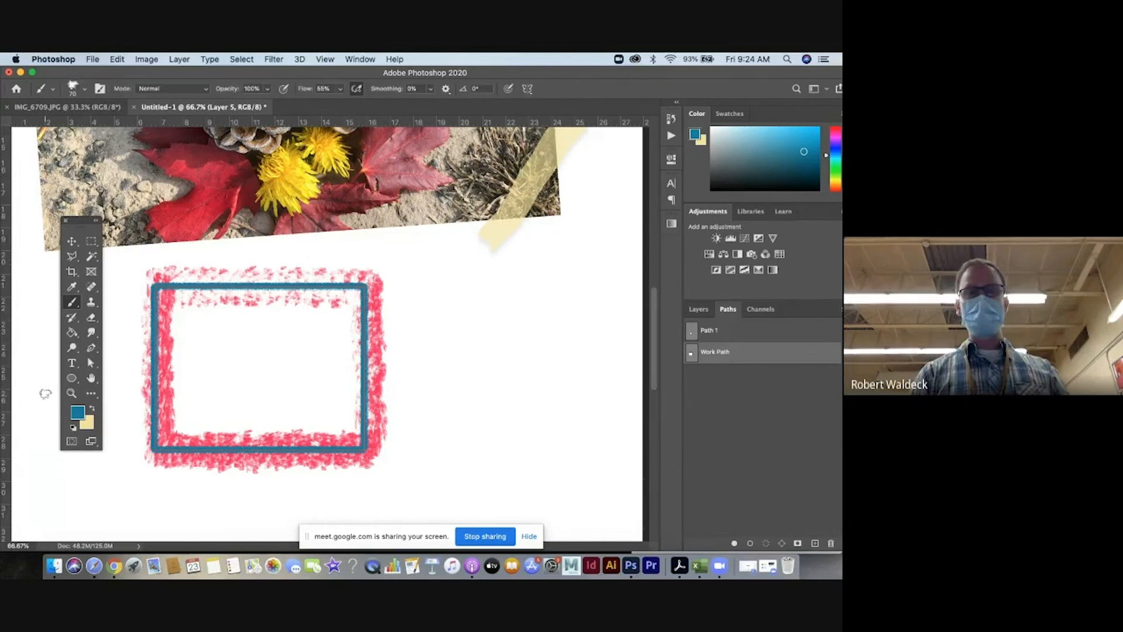
# Activate the Rectangle tool and keep its drawing mode set to Path.
pyautogui.click(71, 383)
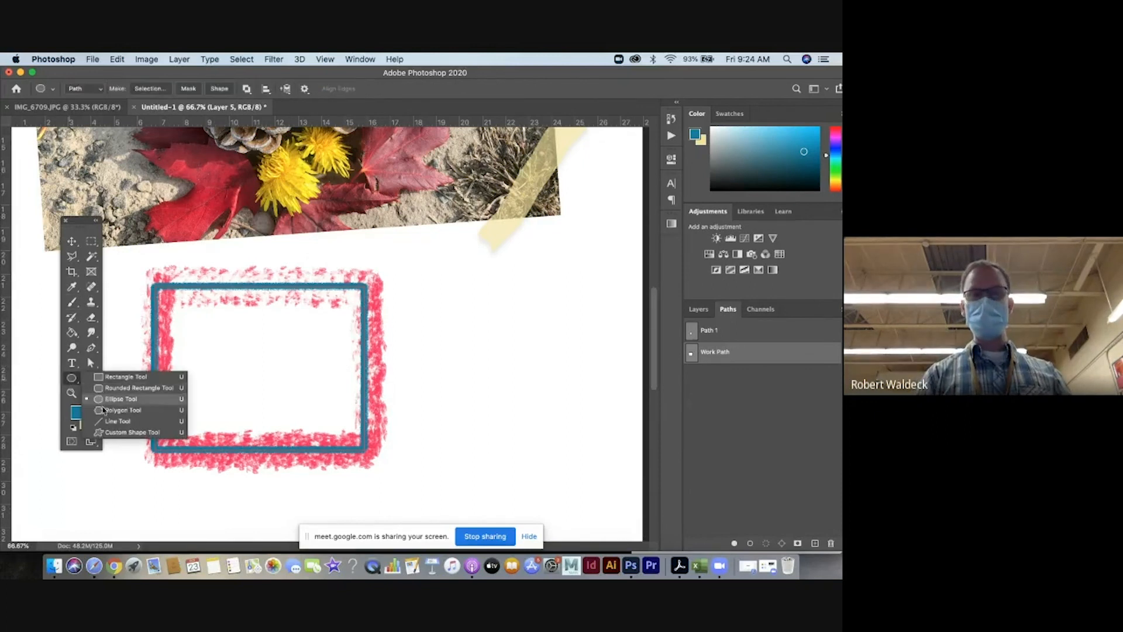
pyautogui.click(123, 377)
pyautogui.click(85, 89)
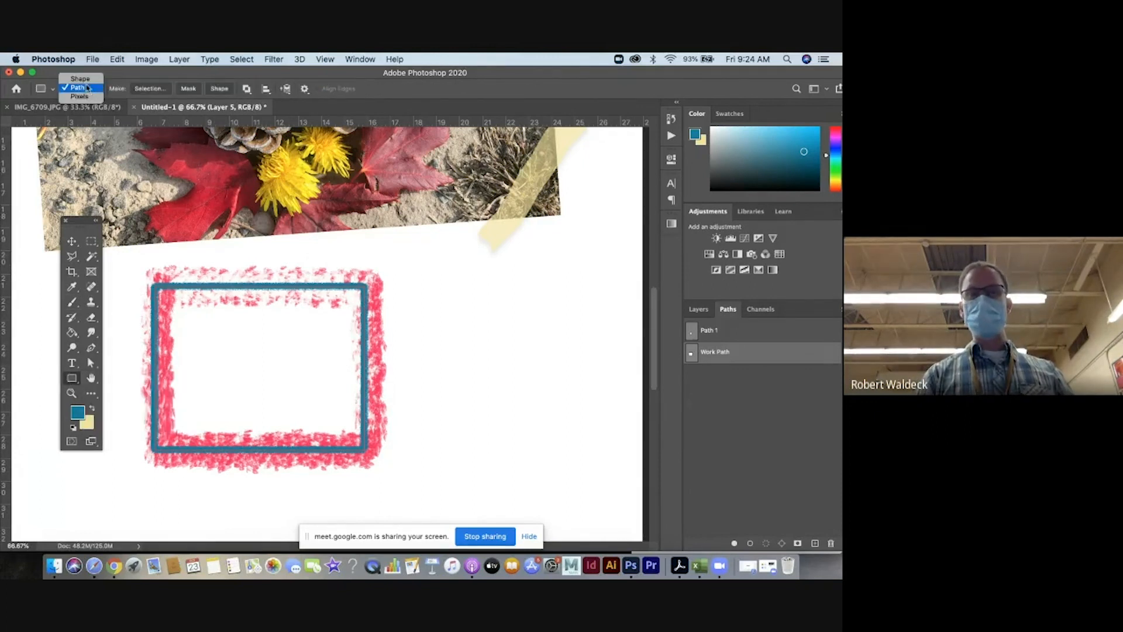
pyautogui.click(80, 87)
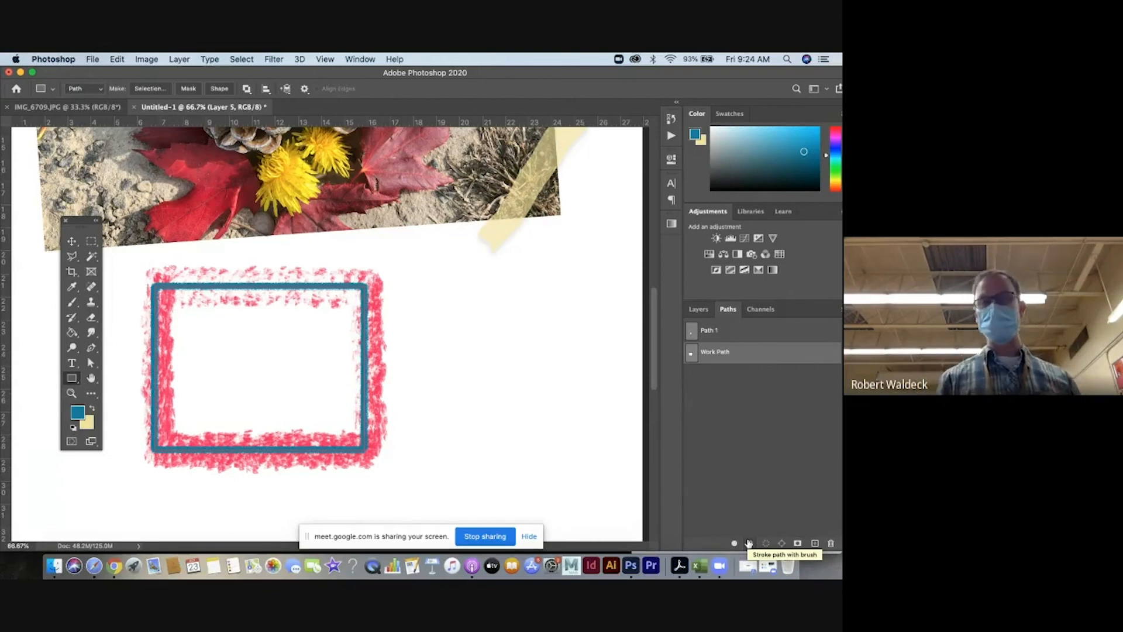
# Hide Layer 5, which holds the stroked rectangle outlines, with the whole page in view.
pyautogui.press('z')
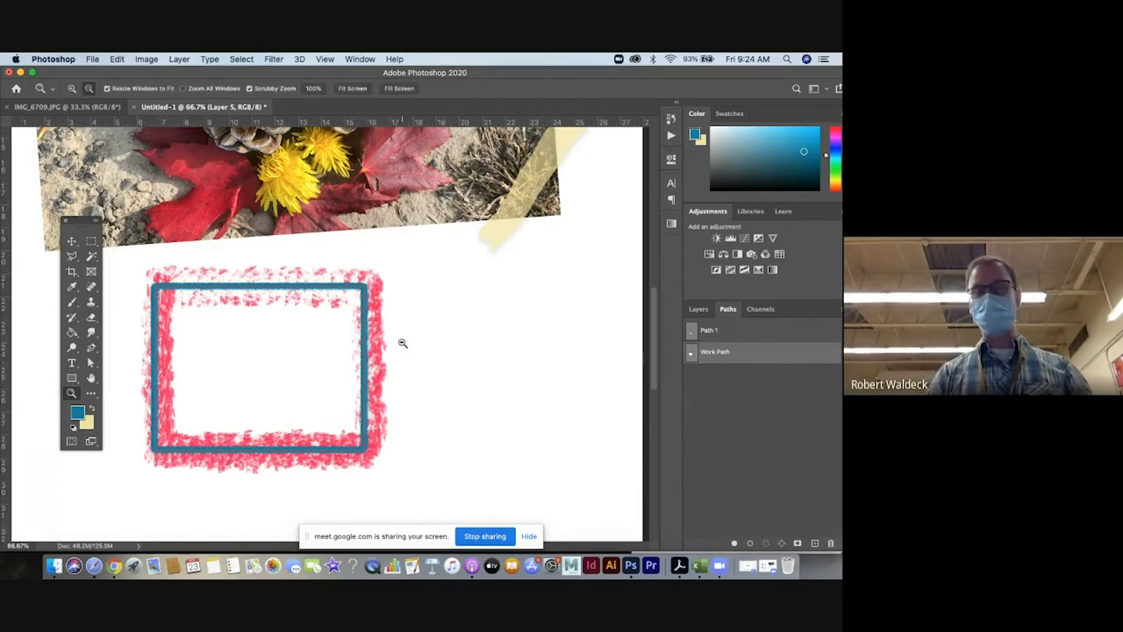
pyautogui.keyDown('alt'); pyautogui.click(396, 339); pyautogui.keyUp('alt')
pyautogui.keyDown('alt'); pyautogui.click(396, 338); pyautogui.keyUp('alt')
pyautogui.keyDown('alt'); pyautogui.click(396, 338); pyautogui.keyUp('alt')
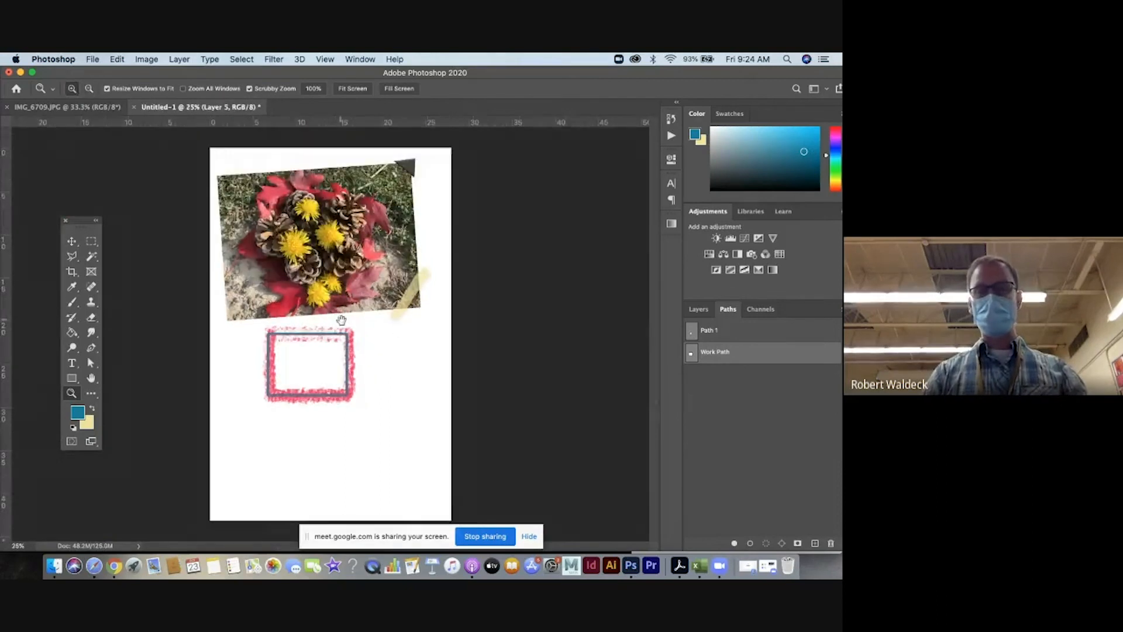
pyautogui.click(698, 309)
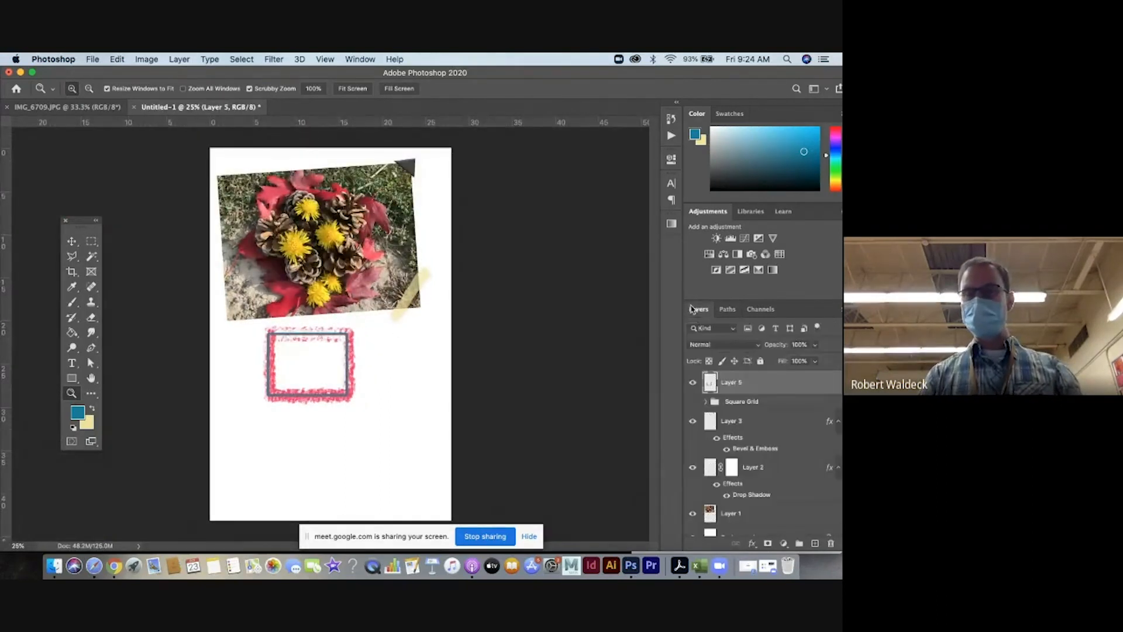
pyautogui.click(692, 384)
pyautogui.click(693, 383)
pyautogui.click(693, 383)
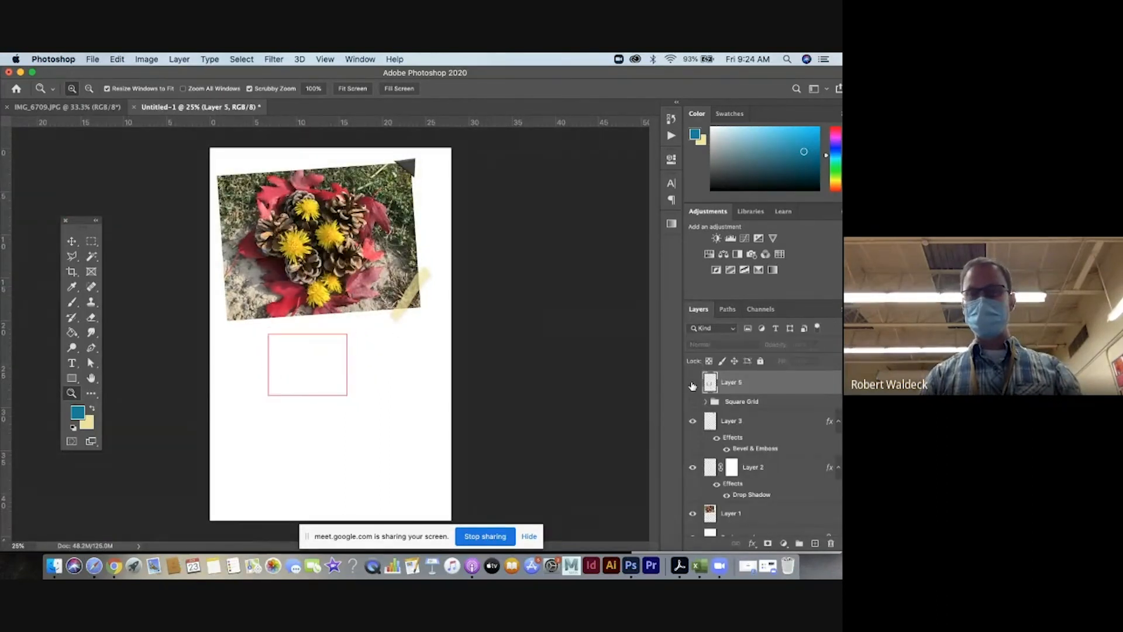
pyautogui.click(692, 383)
pyautogui.click(692, 383)
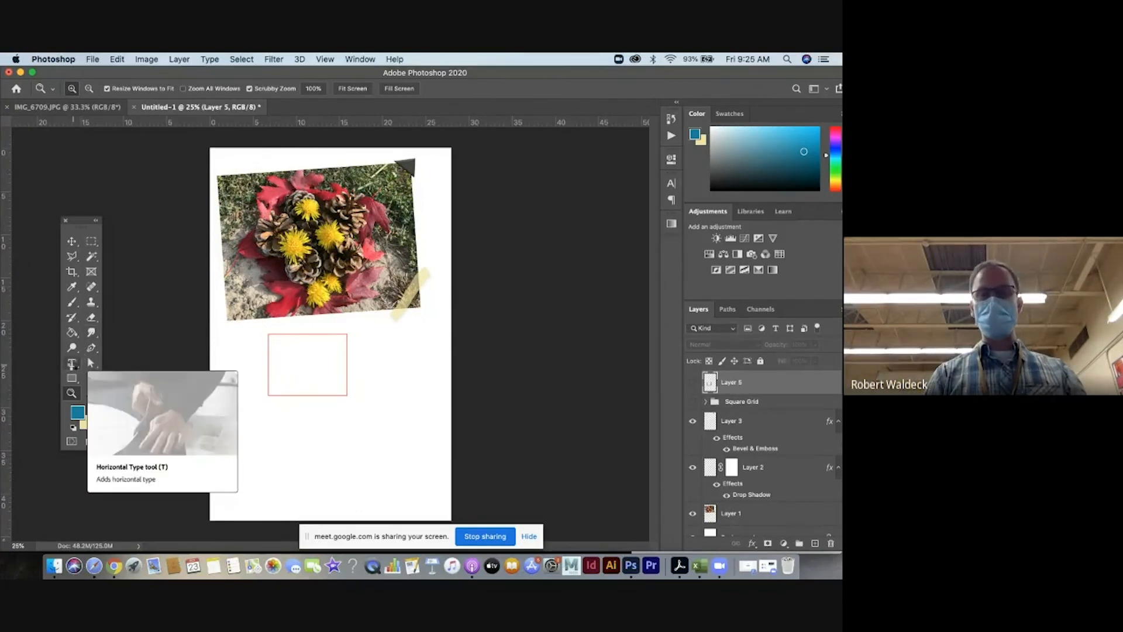
# Activate the Horizontal Type tool, then show the Square Grid group and make it the active layer.
pyautogui.click(73, 364)
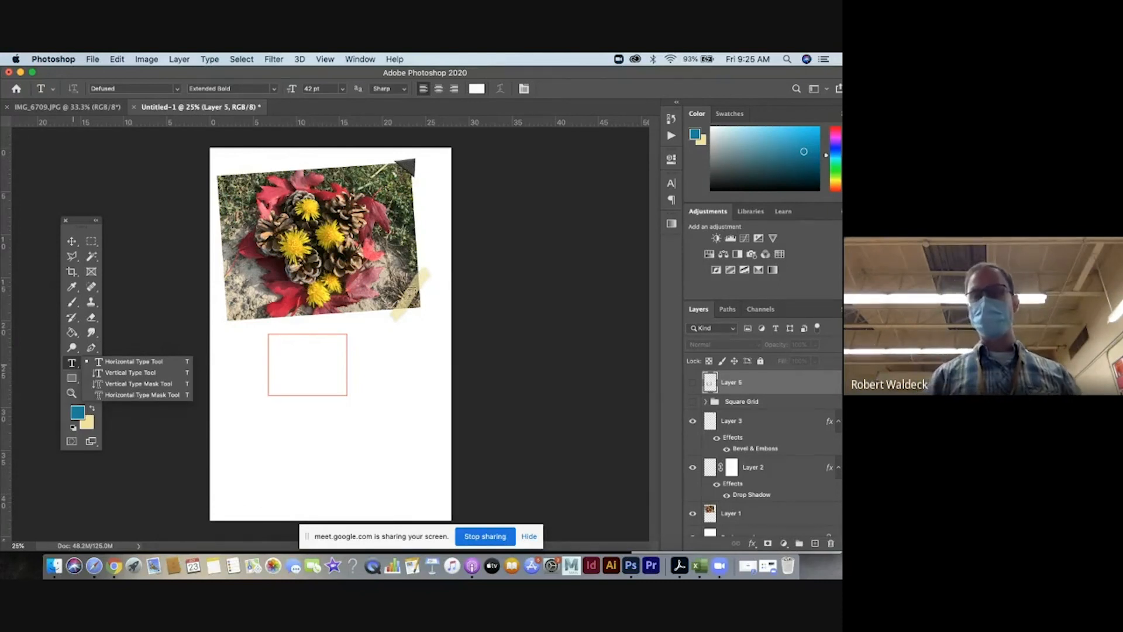
pyautogui.click(692, 402)
pyautogui.click(743, 404)
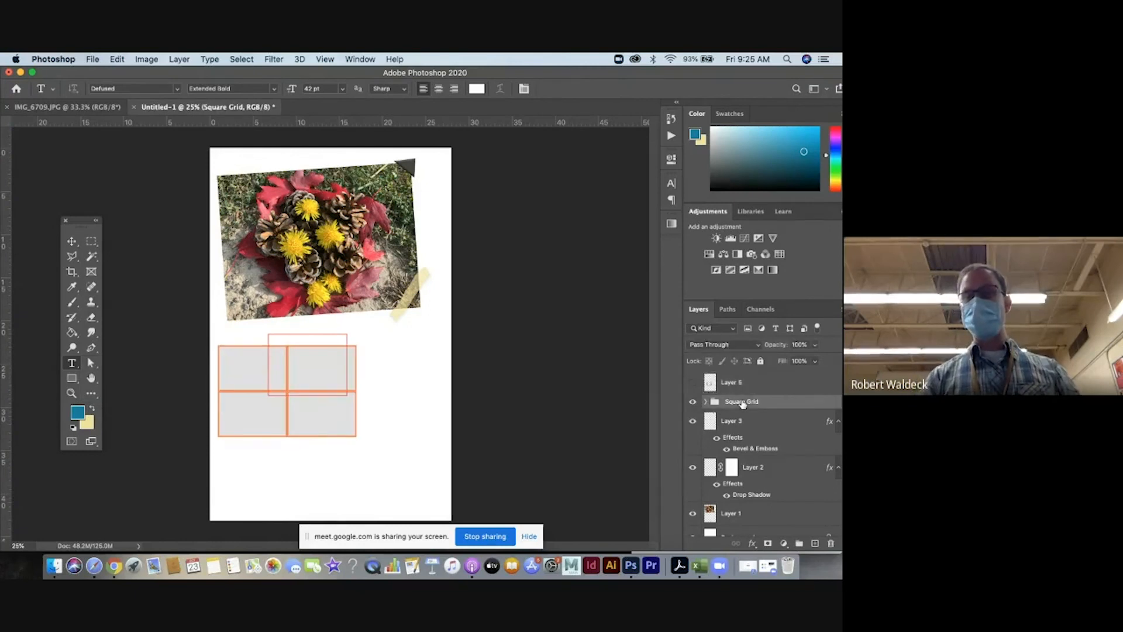